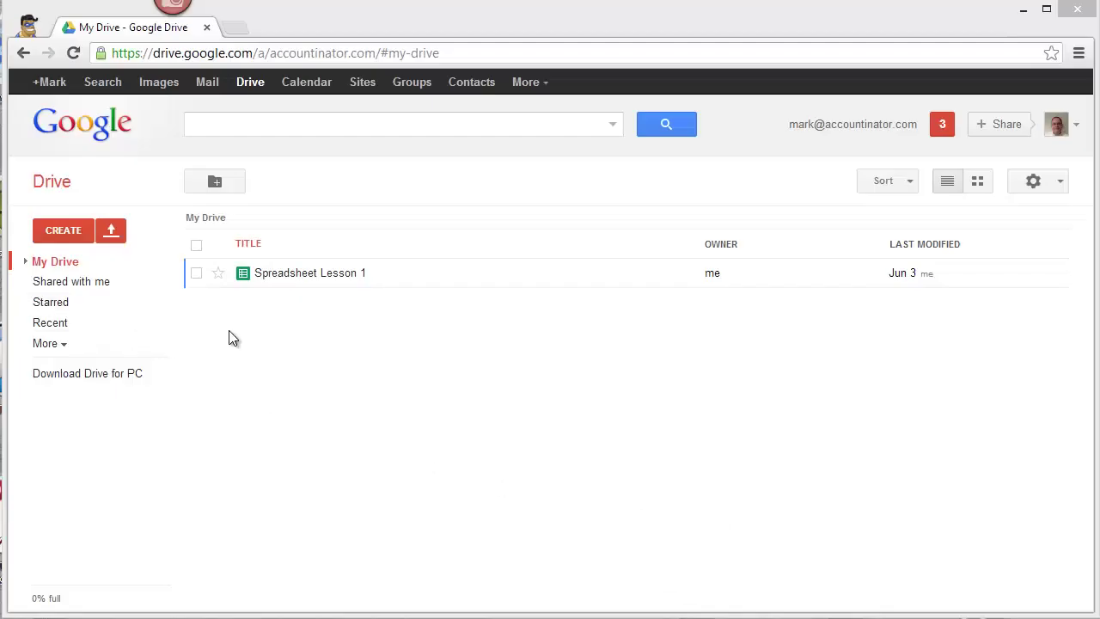
Step: Create a new blank Google Sheets spreadsheet from the Google Drive CREATE menu
{"action": "left_click", "coordinate": [60, 237]}
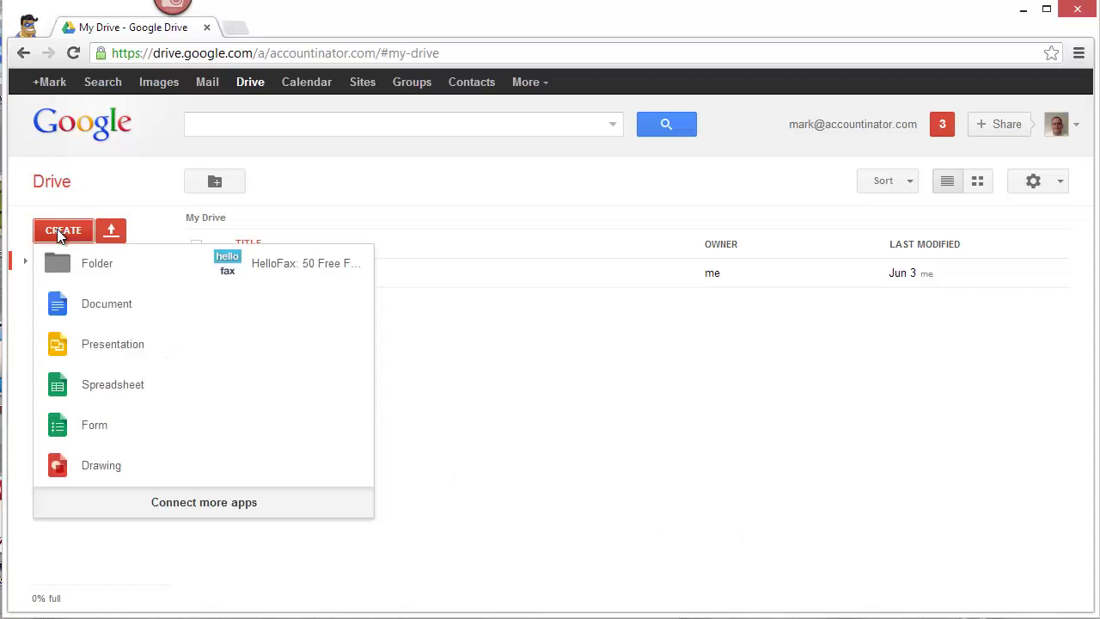
{"action": "left_click", "coordinate": [100, 385]}
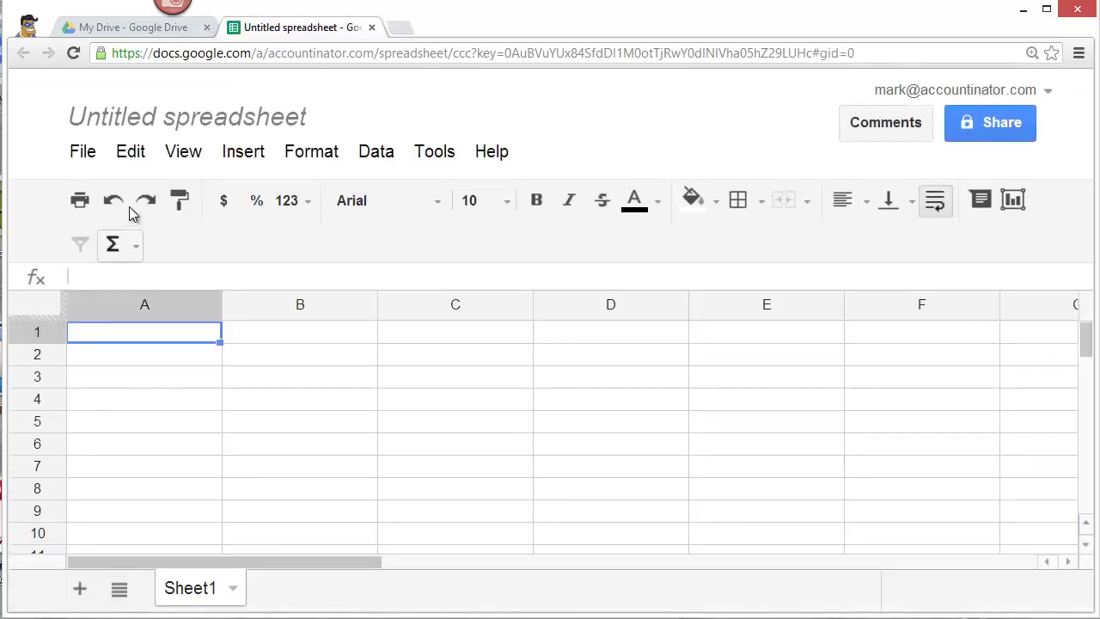
Step: Rename the untitled spreadsheet to 'Fall2013 Accounting101 9am'
{"action": "left_click", "coordinate": [166, 123]}
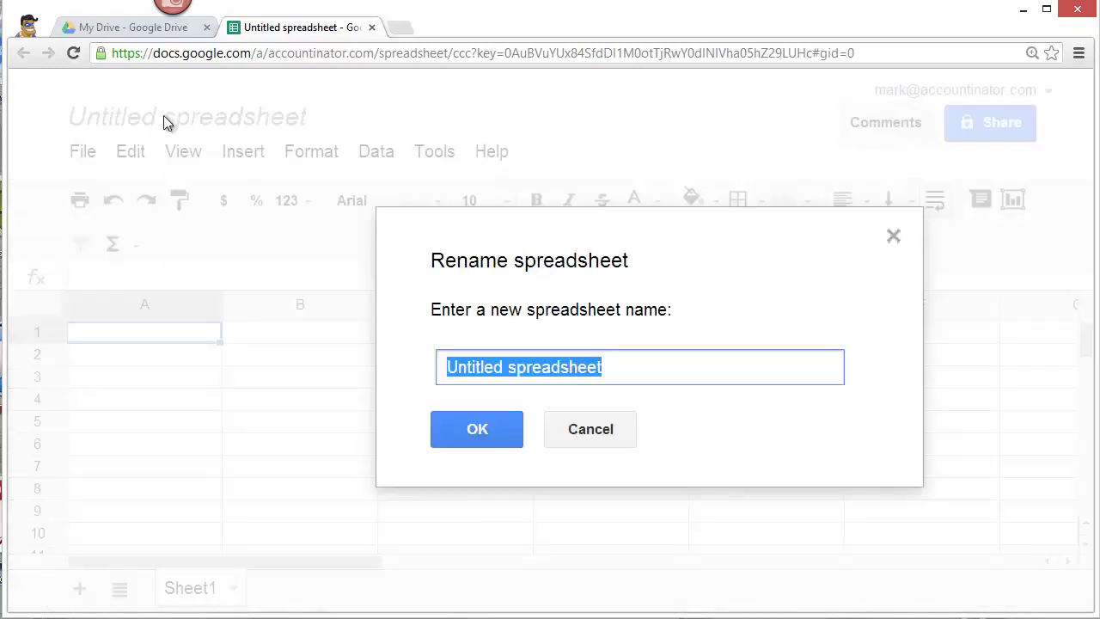
{"action": "type", "text": "Fall2013"}
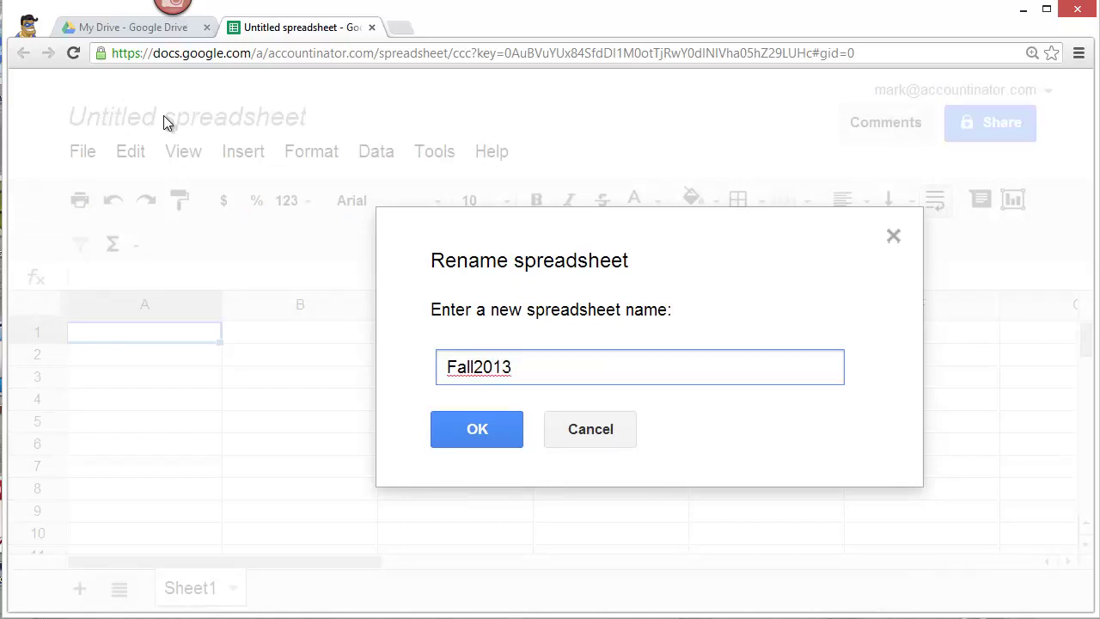
{"action": "type", "text": " Accounting101"}
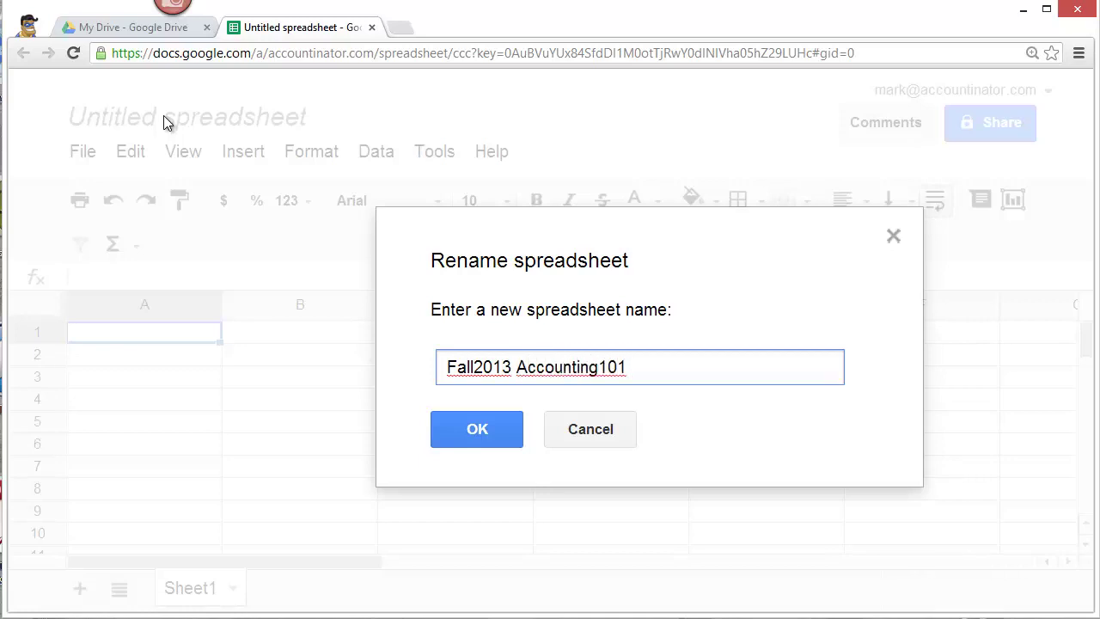
{"action": "type", "text": " 9am"}
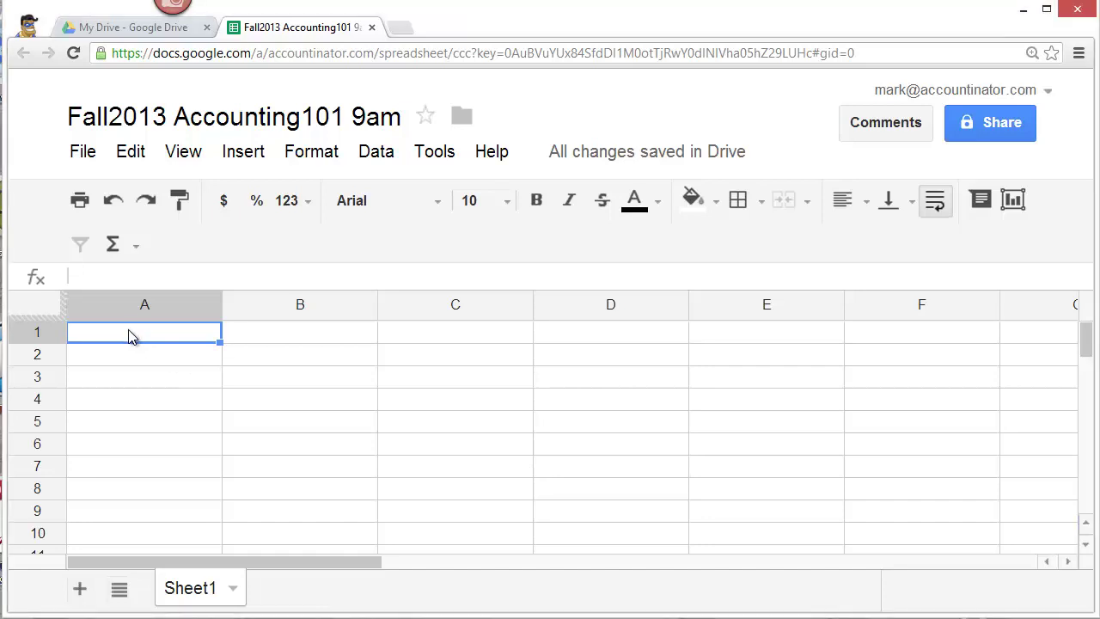
Step: Enter the headings First, Last, Grade and Student ID in A1:D1, then move to A3
{"action": "type", "text": "First"}
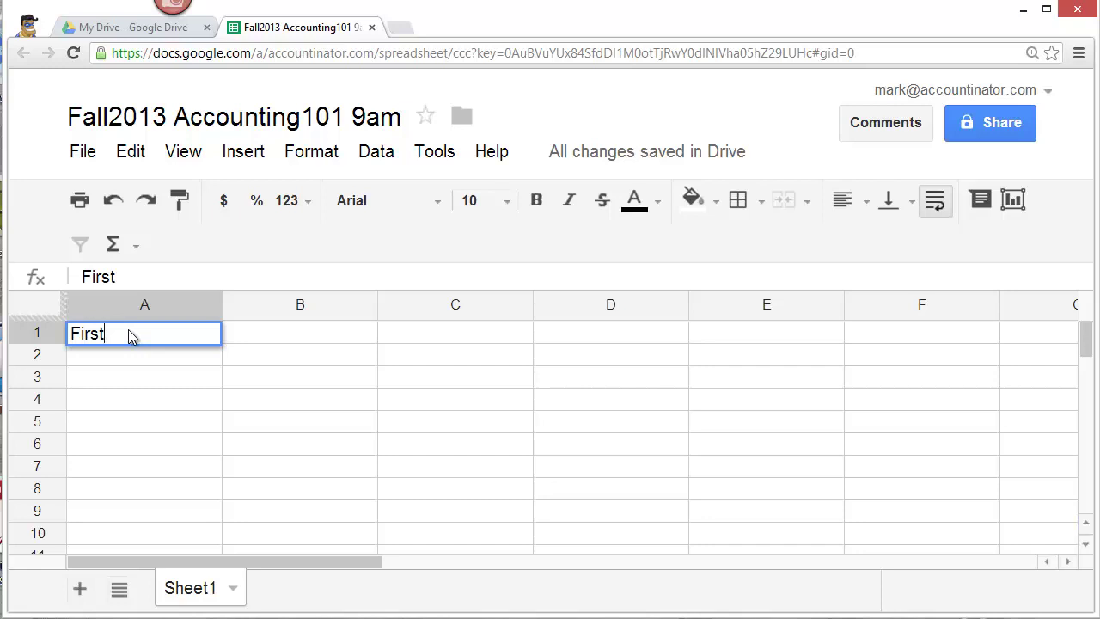
{"action": "key", "text": "Tab"}
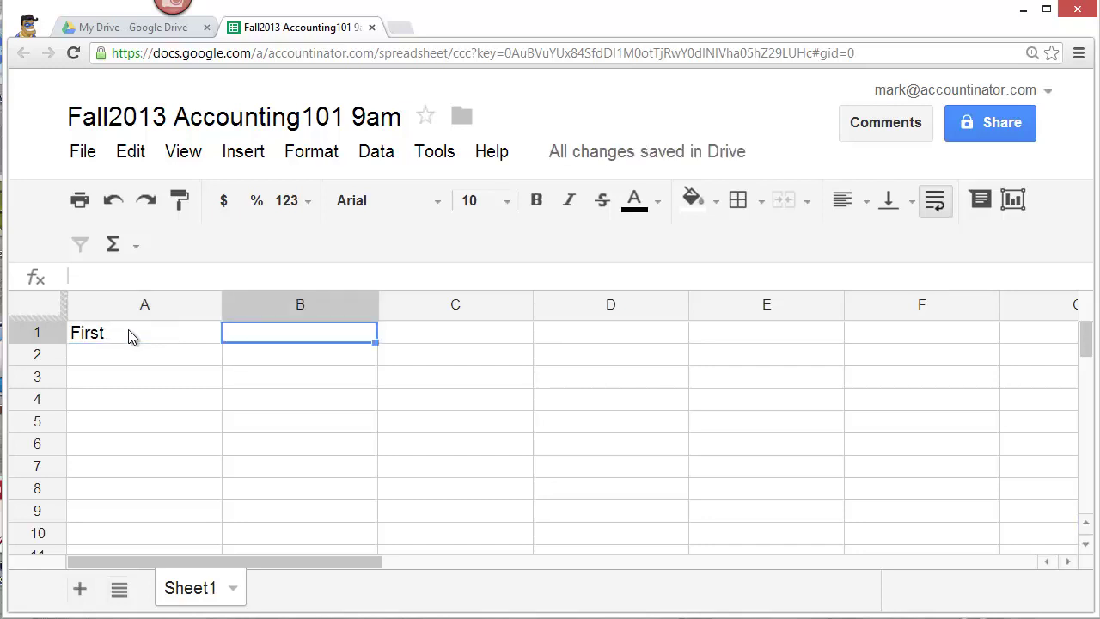
{"action": "type", "text": "Last"}
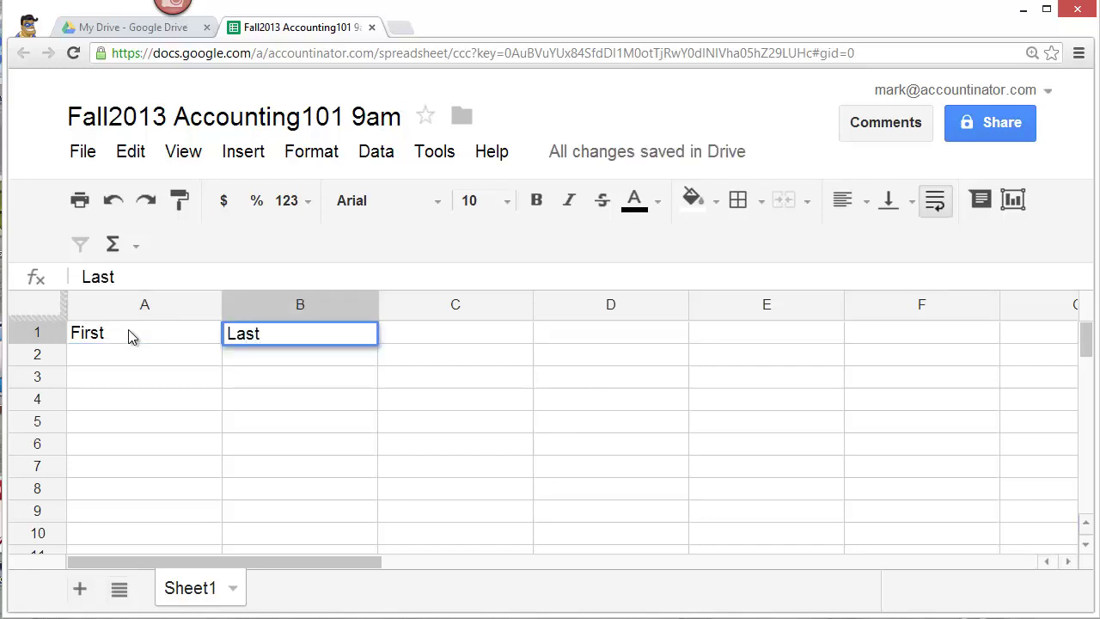
{"action": "key", "text": "Tab"}
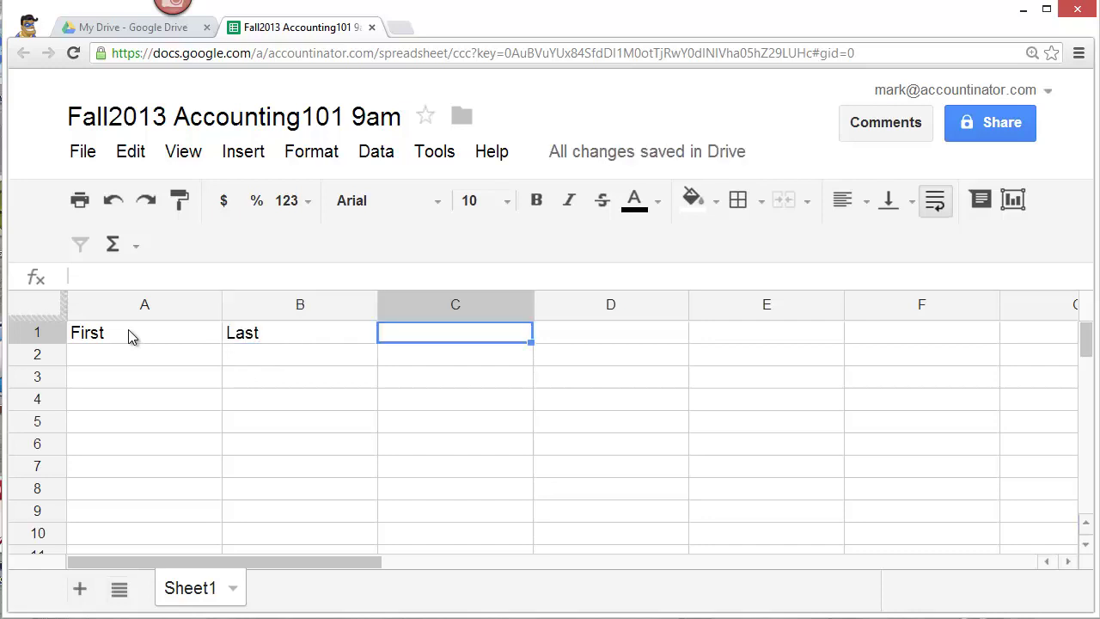
{"action": "type", "text": "G"}
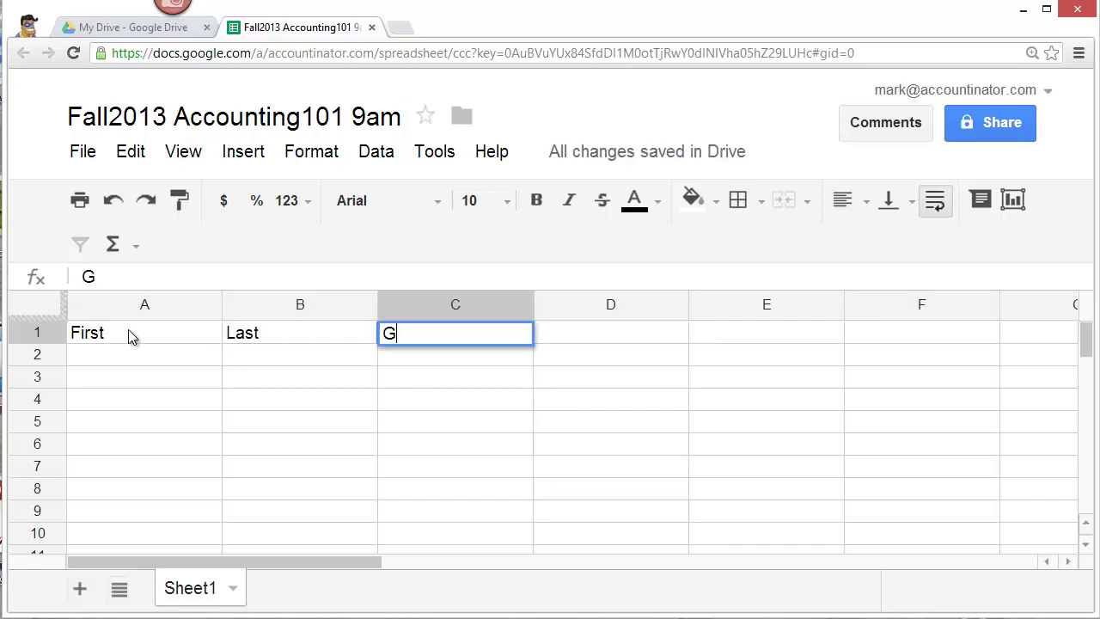
{"action": "type", "text": "rade"}
{"action": "key", "text": "Tab"}
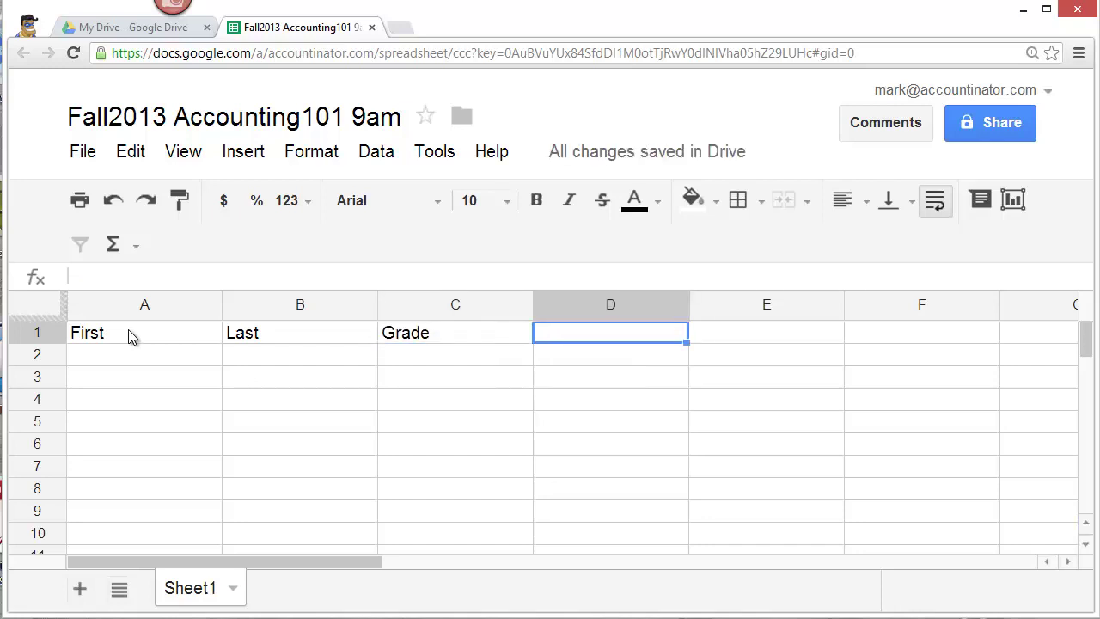
{"action": "type", "text": "Student"}
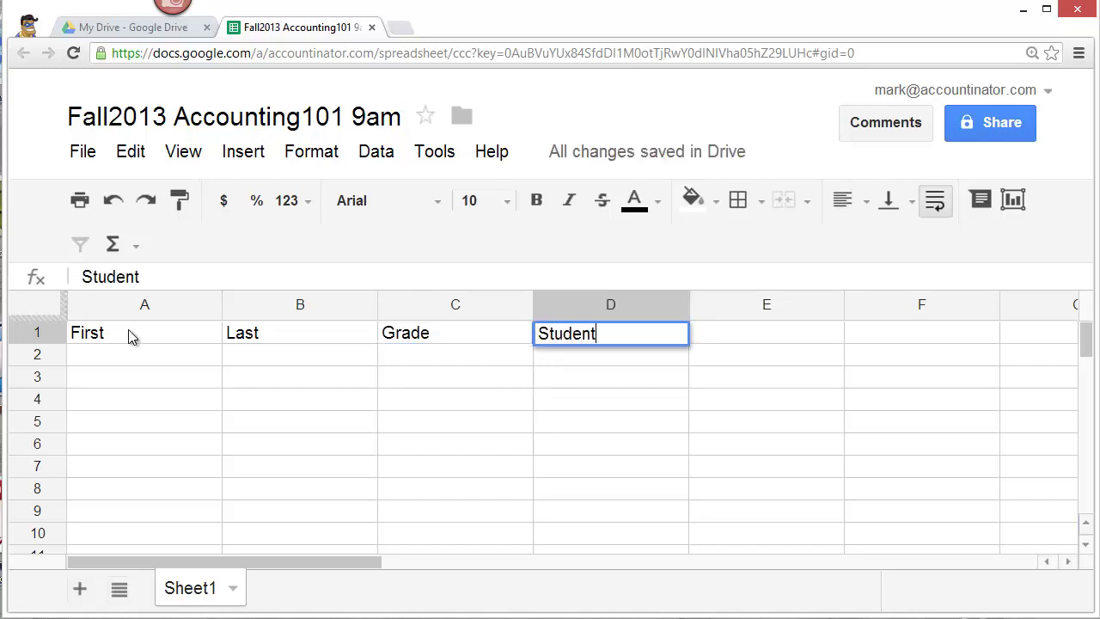
{"action": "type", "text": " ID"}
{"action": "key", "text": "Return"}
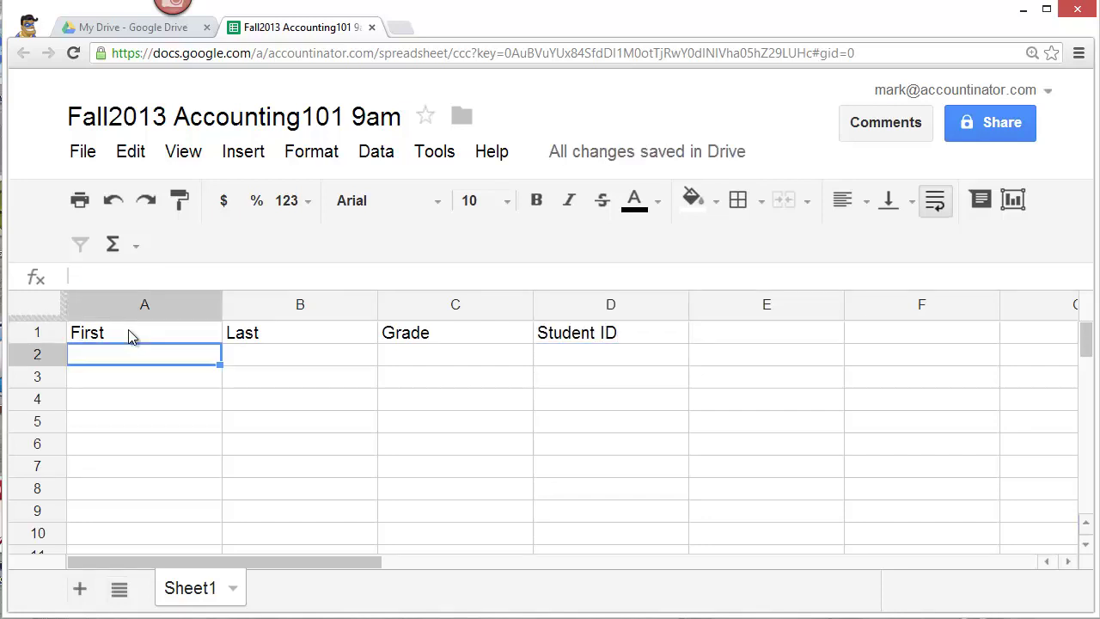
{"action": "key", "text": "Down"}
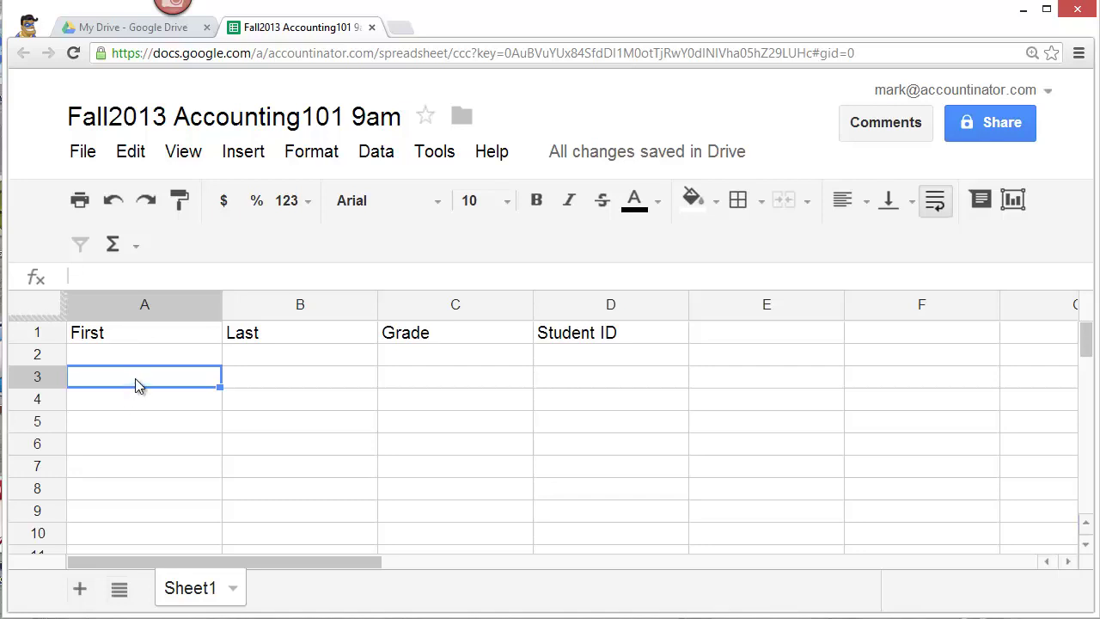
Step: Enter the first two students' first and last names with Student IDs 101 and 102
{"action": "type", "text": "Vi"}
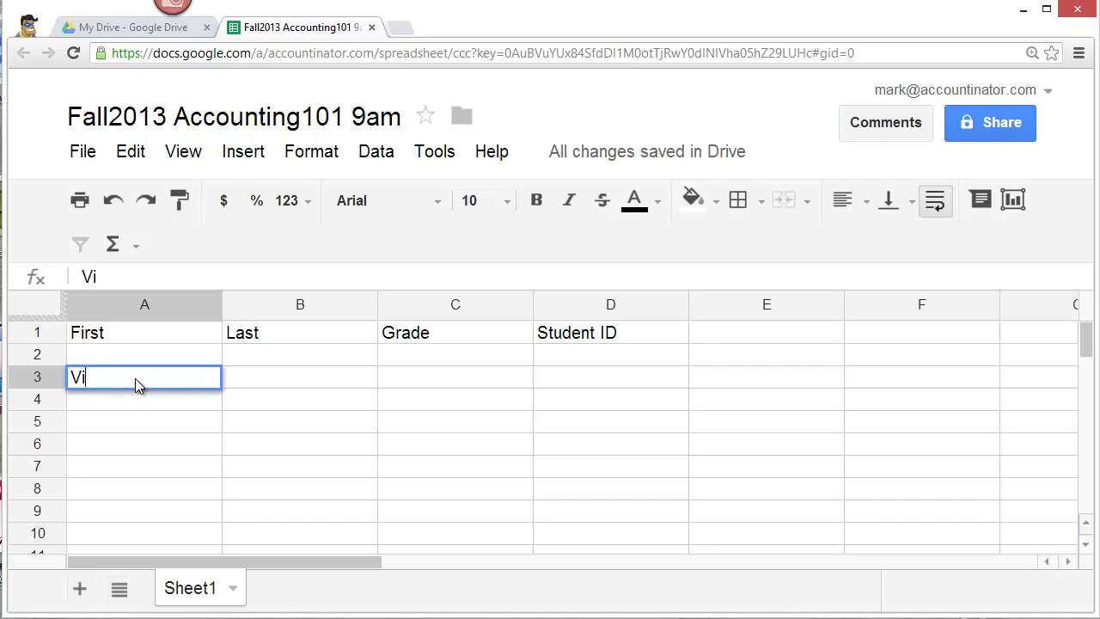
{"action": "type", "text": "ncent"}
{"action": "key", "text": "Tab"}
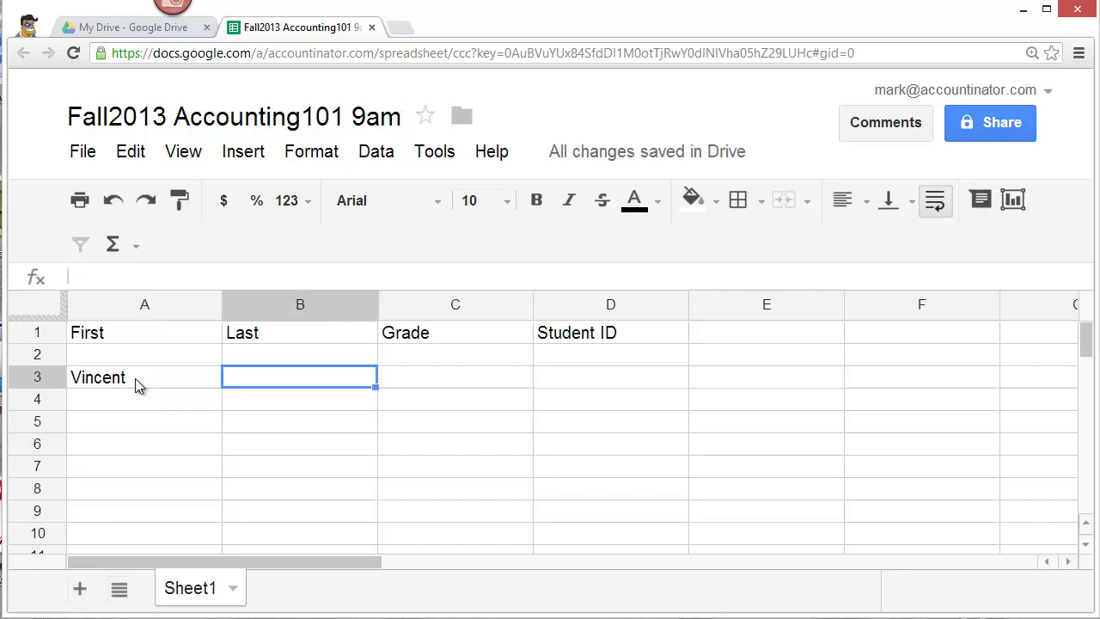
{"action": "type", "text": "Bar"}
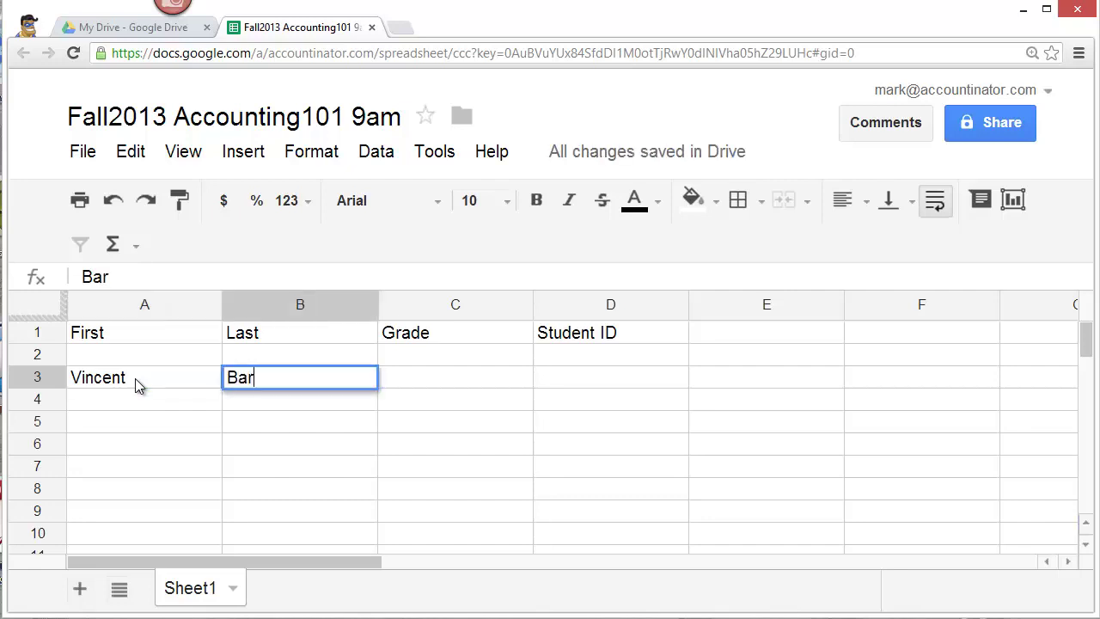
{"action": "type", "text": "barino"}
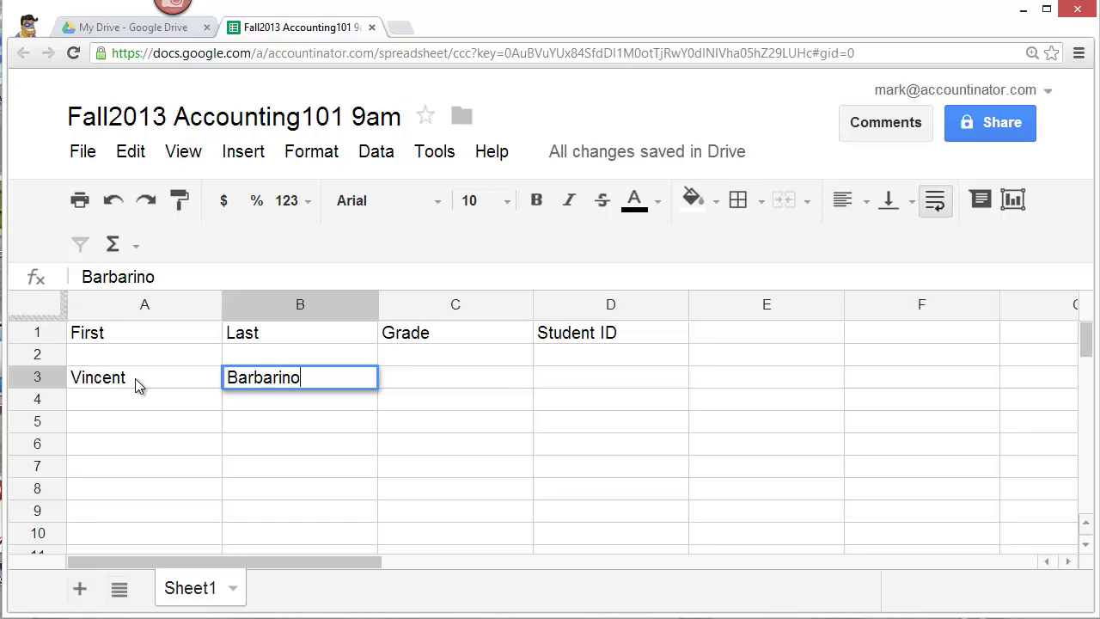
{"action": "key", "text": "Return"}
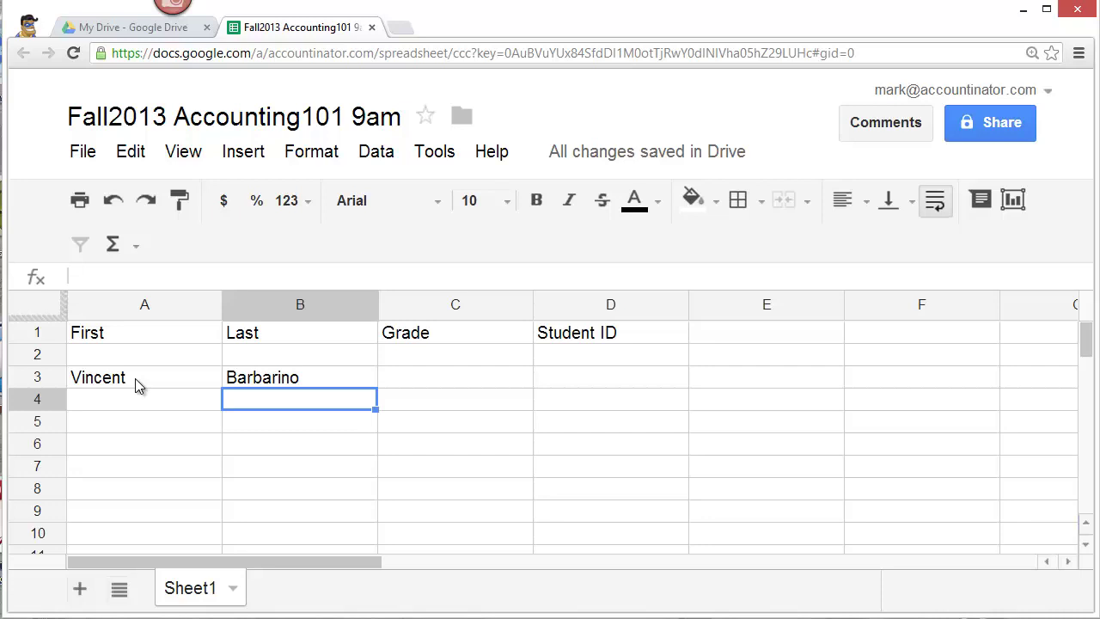
{"action": "key", "text": "Up"}
{"action": "key", "text": "Right"}
{"action": "key", "text": "Right"}
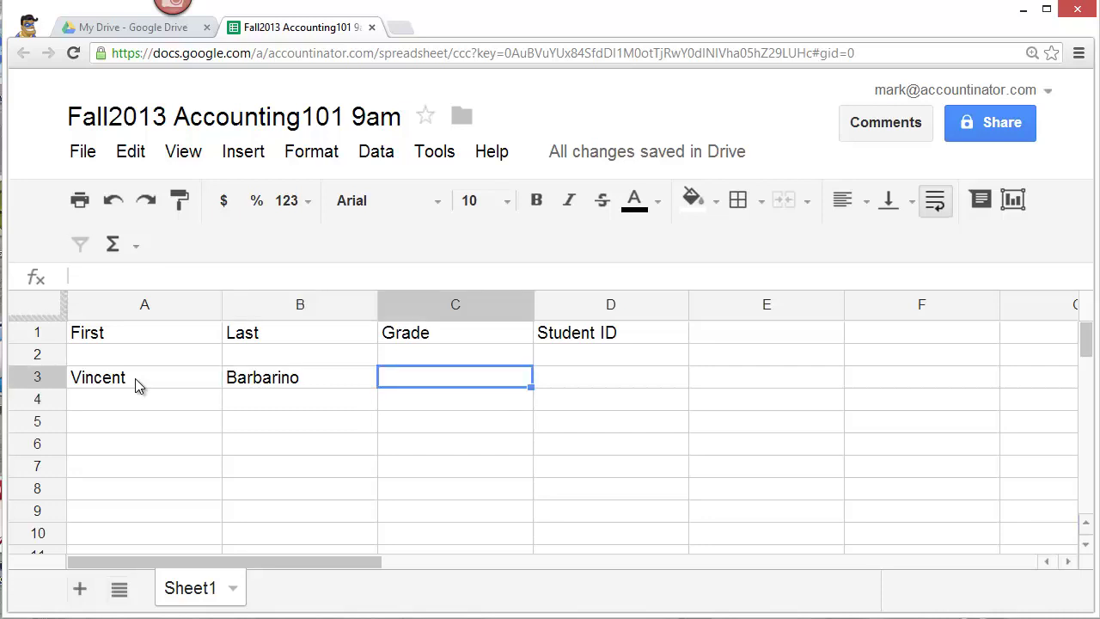
{"action": "type", "text": "101"}
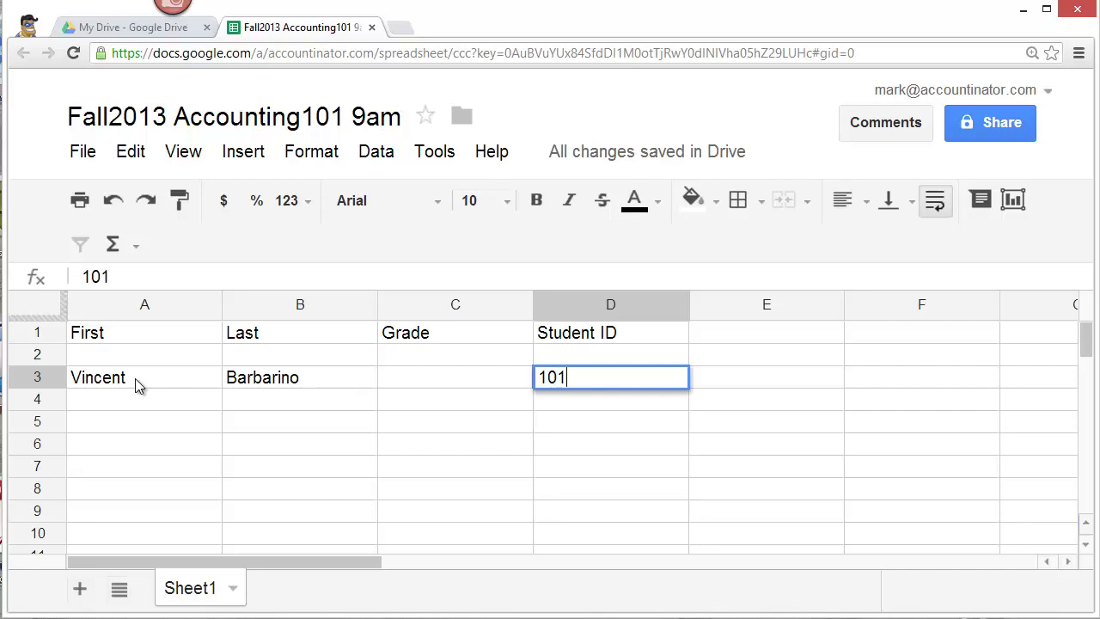
{"action": "key", "text": "Return"}
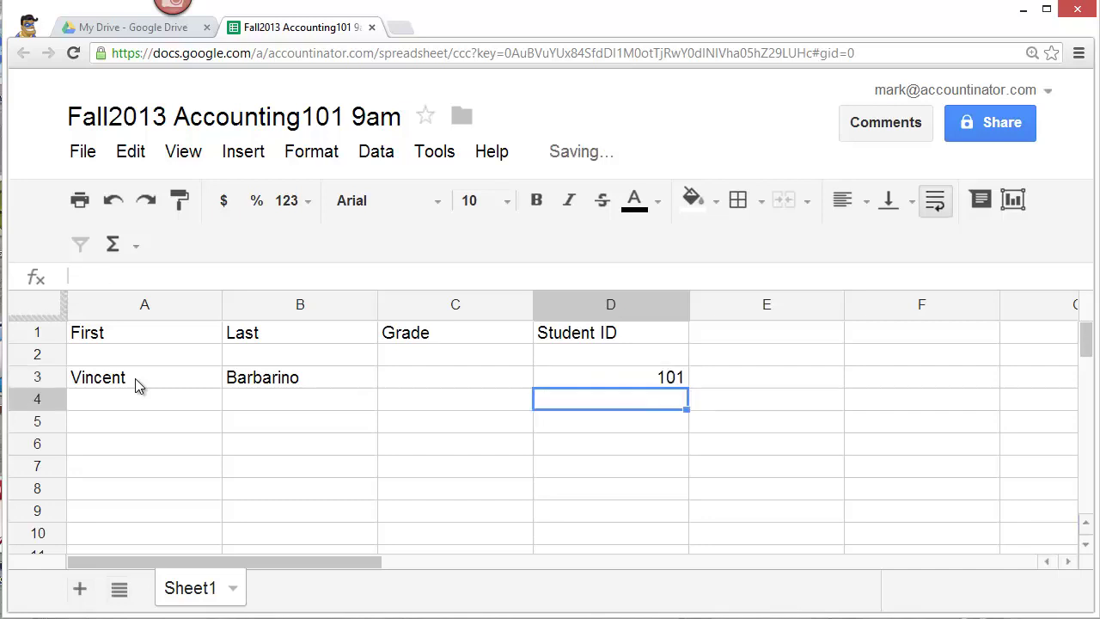
{"action": "key", "text": "Left"}
{"action": "key", "text": "Left"}
{"action": "key", "text": "Left"}
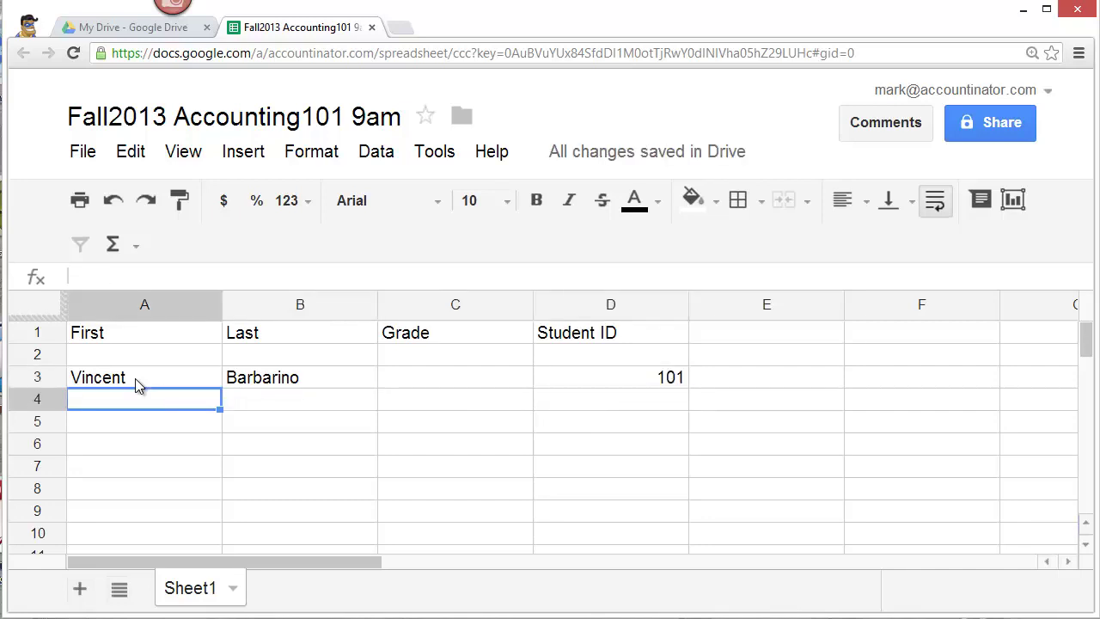
{"action": "type", "text": "Arnold"}
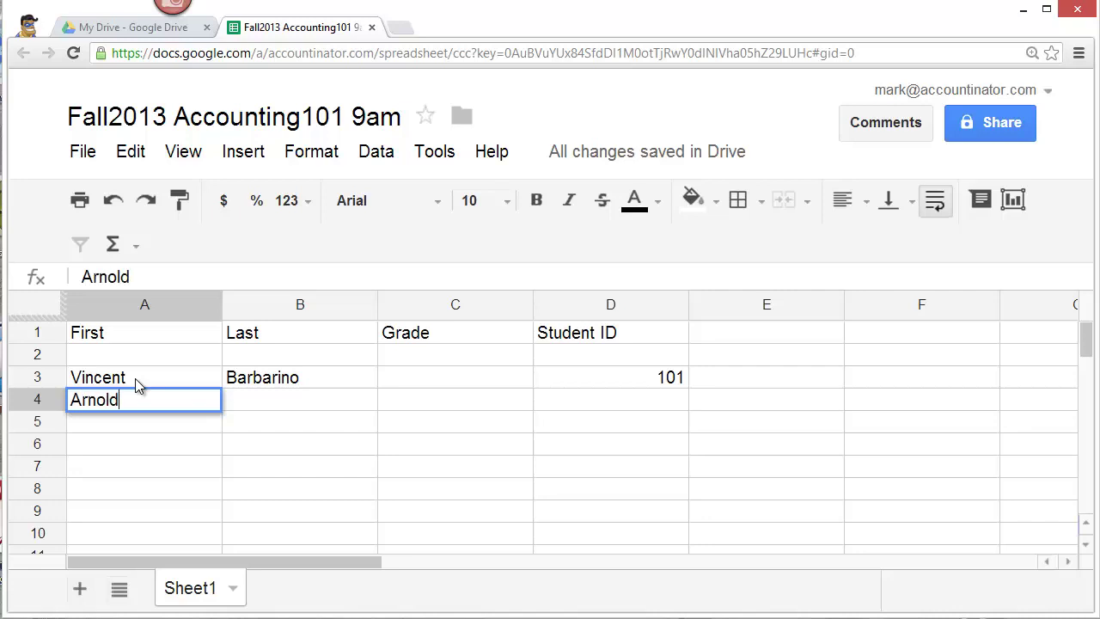
{"action": "key", "text": "Tab"}
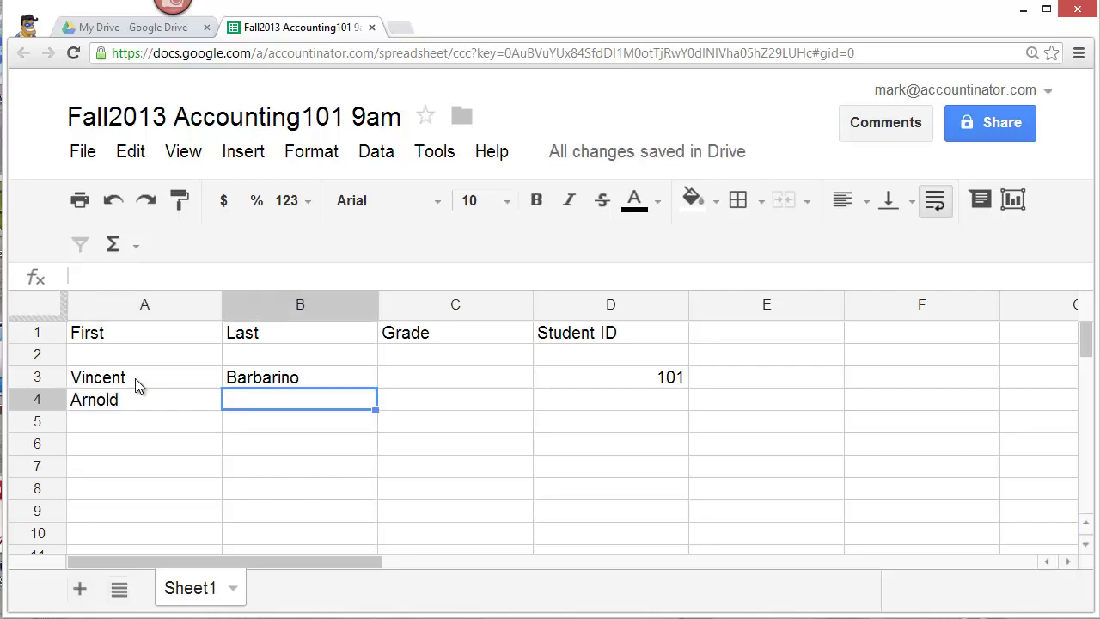
{"action": "type", "text": "Hors"}
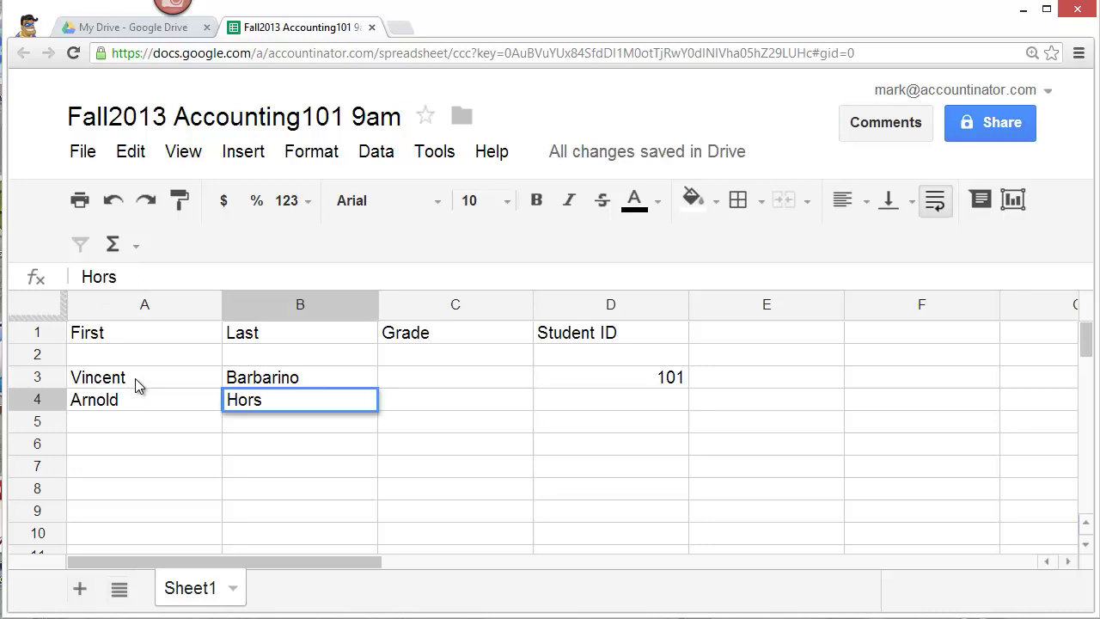
{"action": "type", "text": "hack"}
{"action": "key", "text": "Tab"}
{"action": "key", "text": "Tab"}
{"action": "type", "text": "102"}
{"action": "key", "text": "Return"}
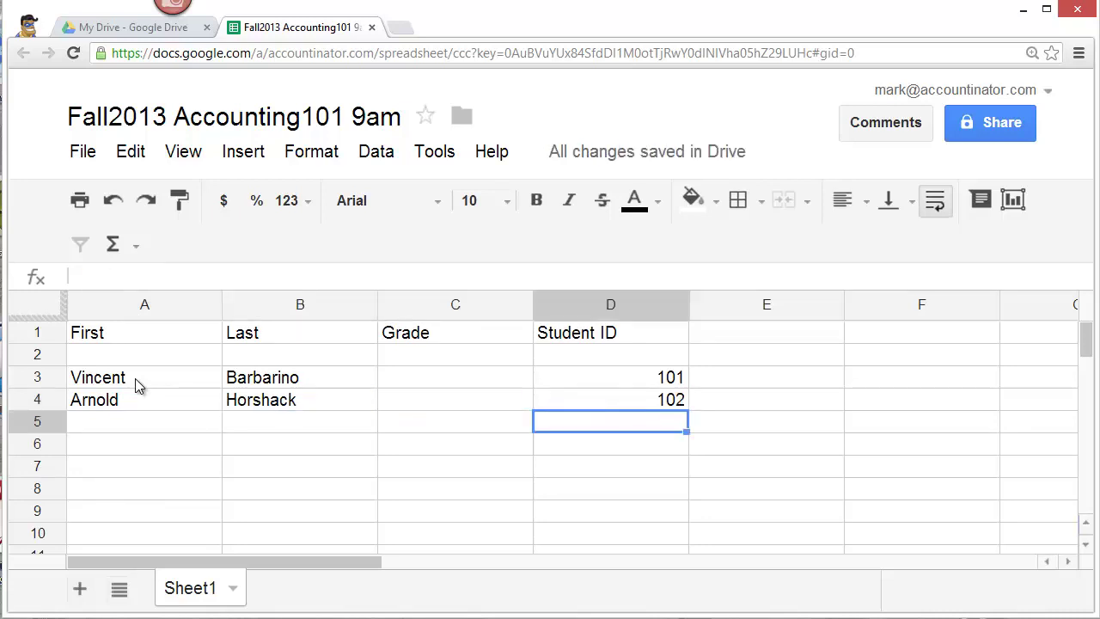
{"action": "key", "text": "Home"}
Step: Add the third and fourth students' names with Student IDs 103 and 104
{"action": "type", "text": "Freddie"}
{"action": "key", "text": "Tab"}
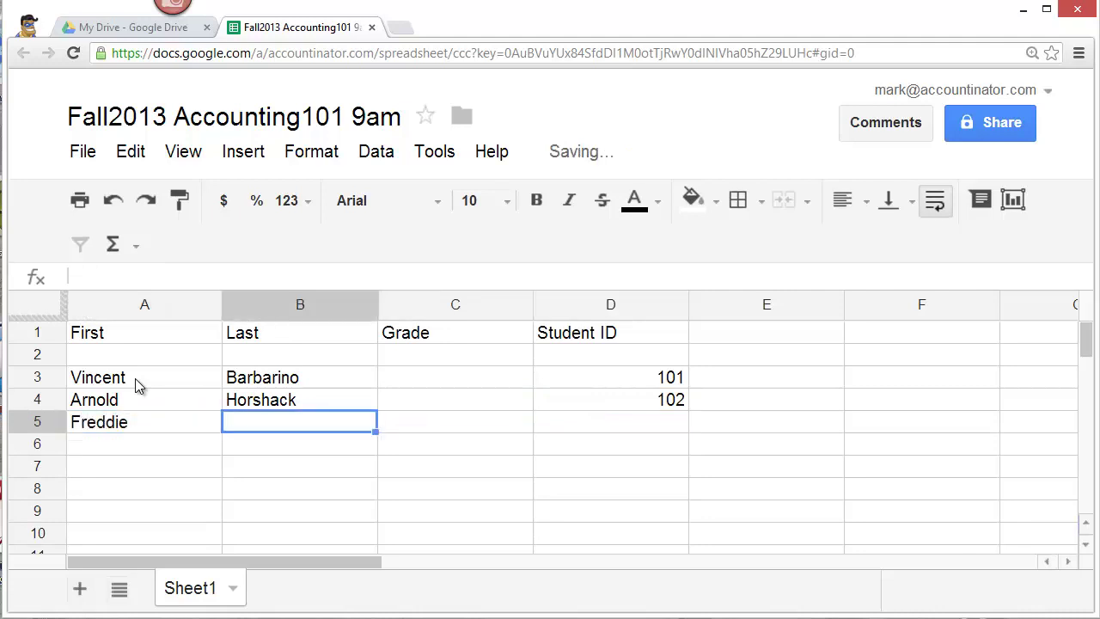
{"action": "type", "text": "Washington"}
{"action": "key", "text": "Tab"}
{"action": "key", "text": "Tab"}
{"action": "key", "text": "Tab"}
{"action": "key", "text": "Up"}
{"action": "key", "text": "Left"}
{"action": "key", "text": "Down"}
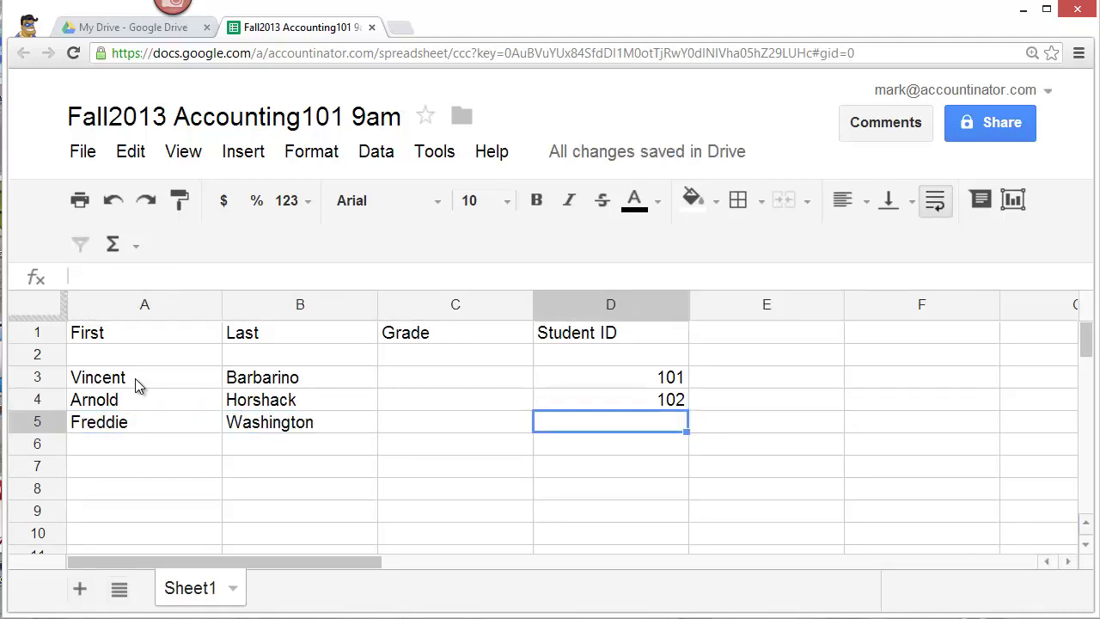
{"action": "type", "text": "103"}
{"action": "key", "text": "Return"}
{"action": "key", "text": "Home"}
{"action": "type", "text": "Juan"}
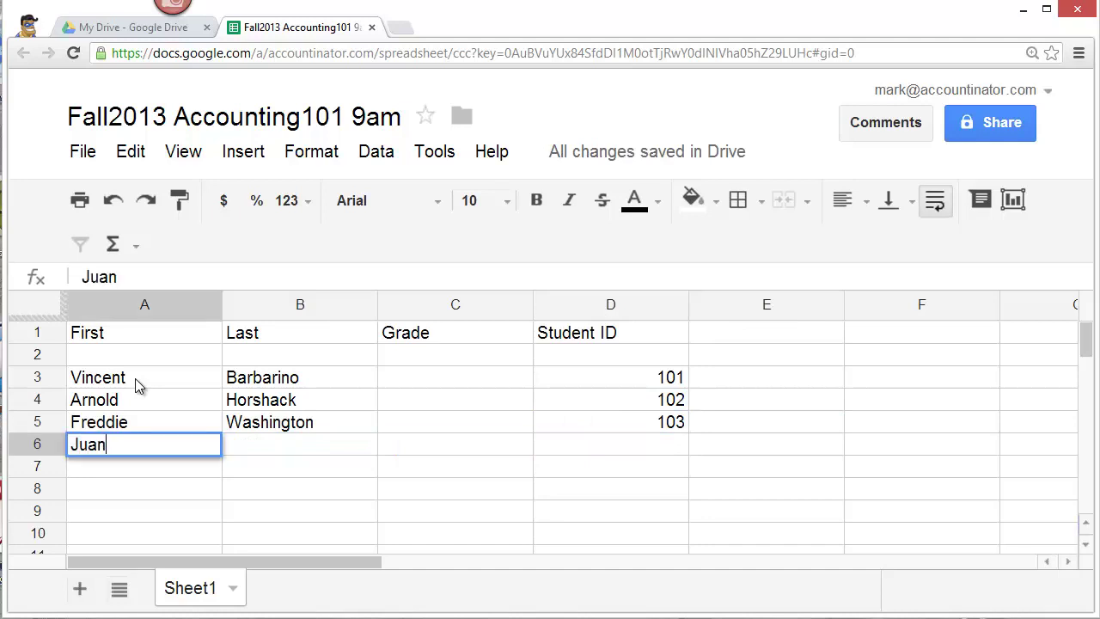
{"action": "key", "text": "Tab"}
{"action": "type", "text": "Epstein"}
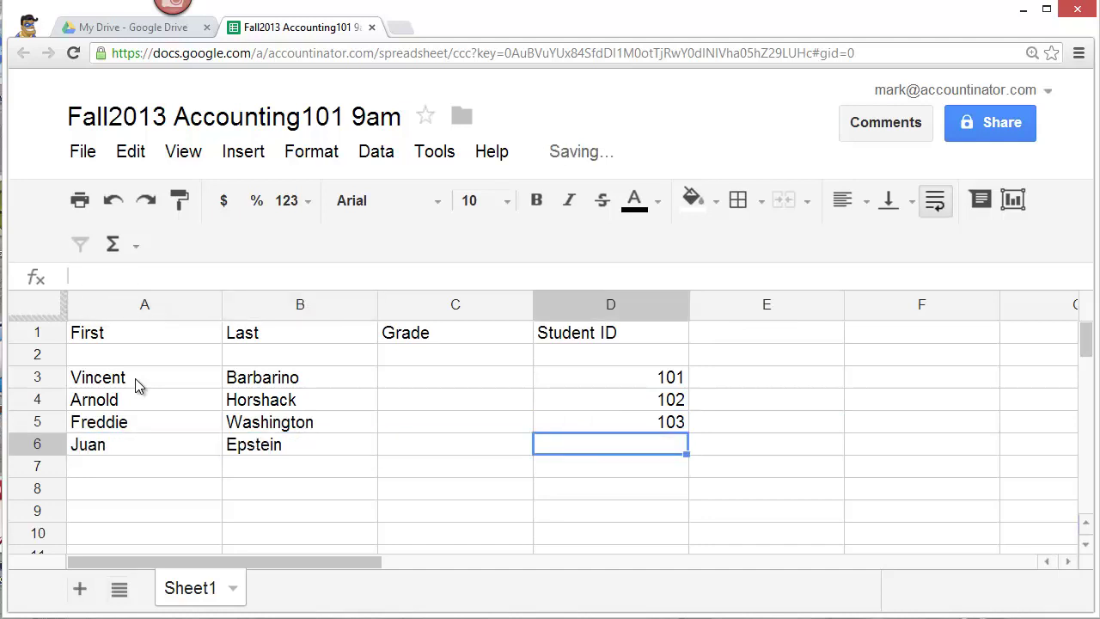
{"action": "type", "text": "104"}
{"action": "key", "text": "Return"}
{"action": "key", "text": "Home"}
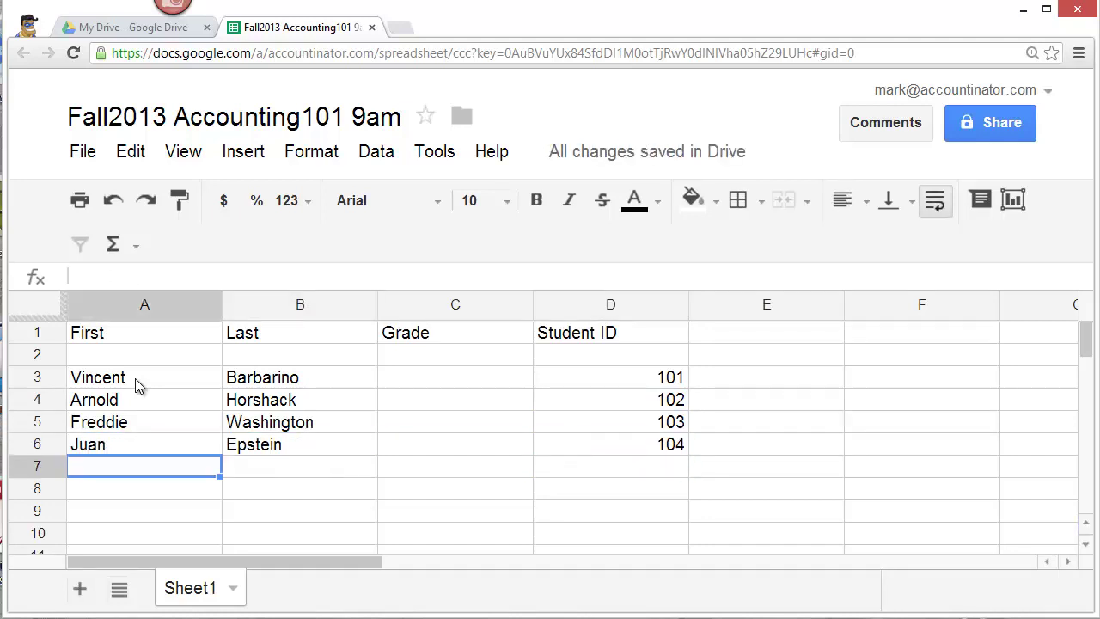
Step: Add the last two students' names with Student IDs 105 and 106
{"action": "type", "text": "Rosalie"}
{"action": "key", "text": "Tab"}
{"action": "type", "text": "Totsie"}
{"action": "key", "text": "Tab"}
{"action": "key", "text": "Tab"}
{"action": "type", "text": "105"}
{"action": "key", "text": "Return"}
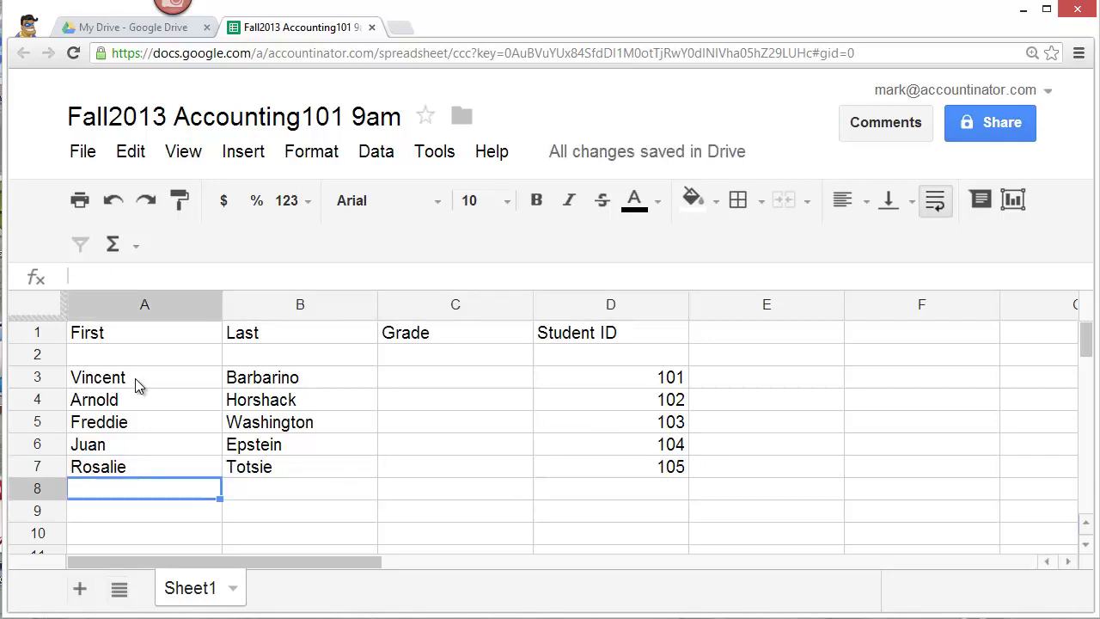
{"action": "type", "text": "Judy"}
{"action": "key", "text": "Tab"}
{"action": "type", "text": "Borden"}
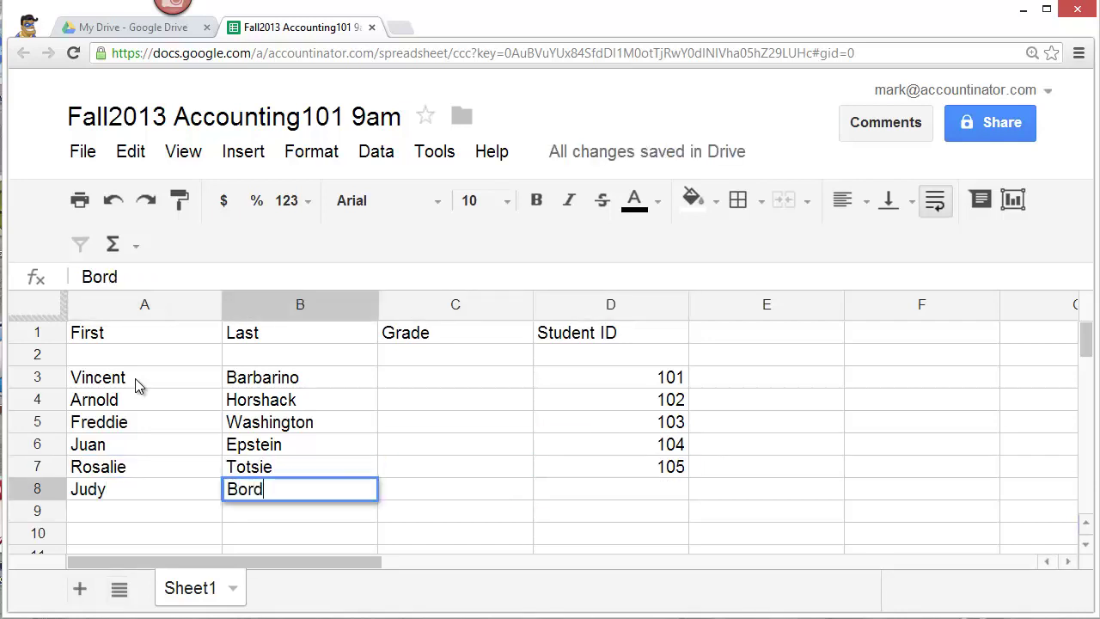
{"action": "key", "text": "Tab"}
{"action": "key", "text": "Tab"}
{"action": "type", "text": "106"}
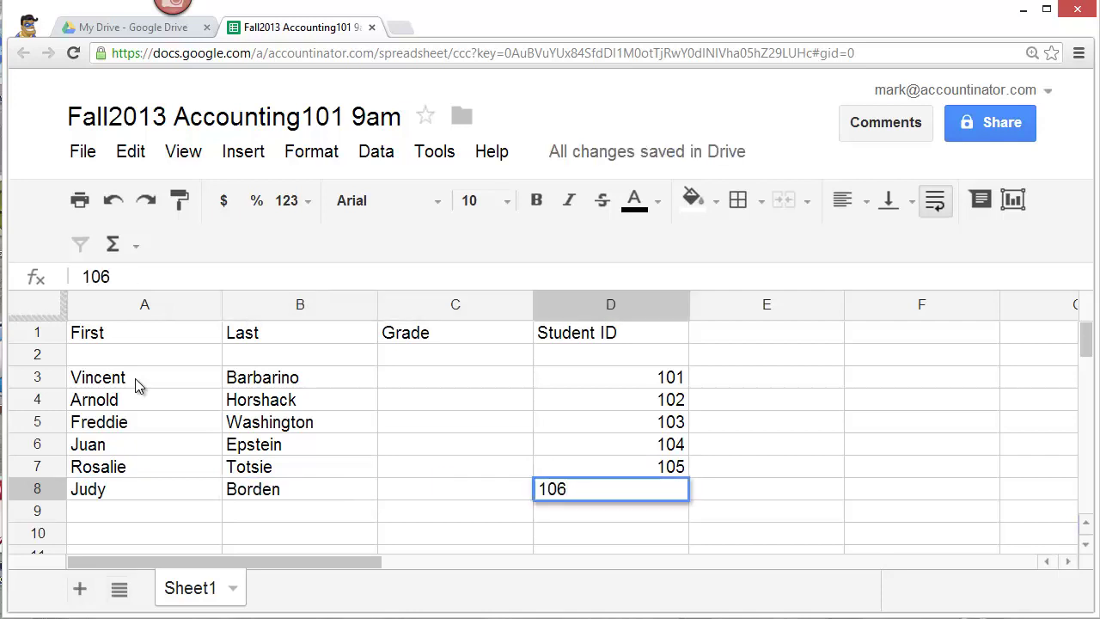
{"action": "key", "text": "Return"}
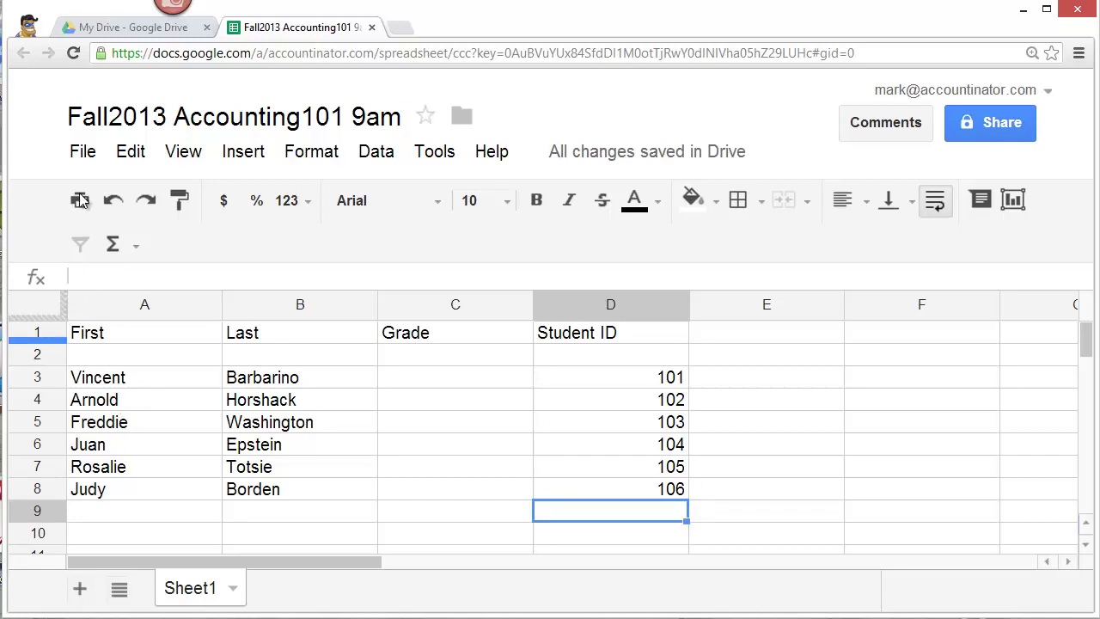
Step: Freeze the top 2 rows from the View menu
{"action": "left_click", "coordinate": [178, 154]}
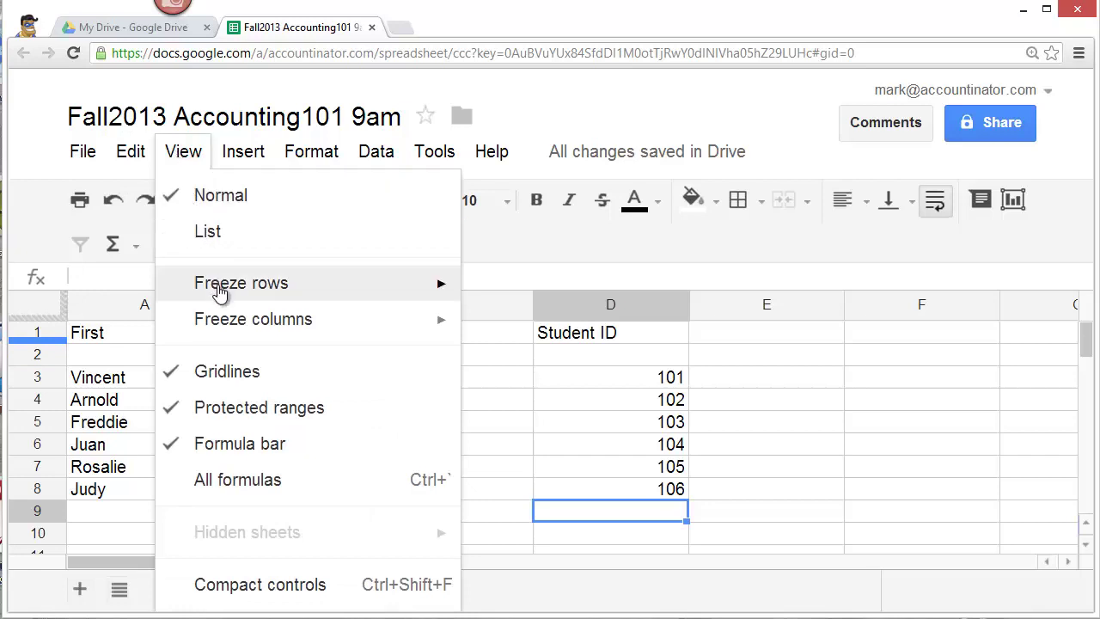
{"action": "mouse_move", "coordinate": [219, 293]}
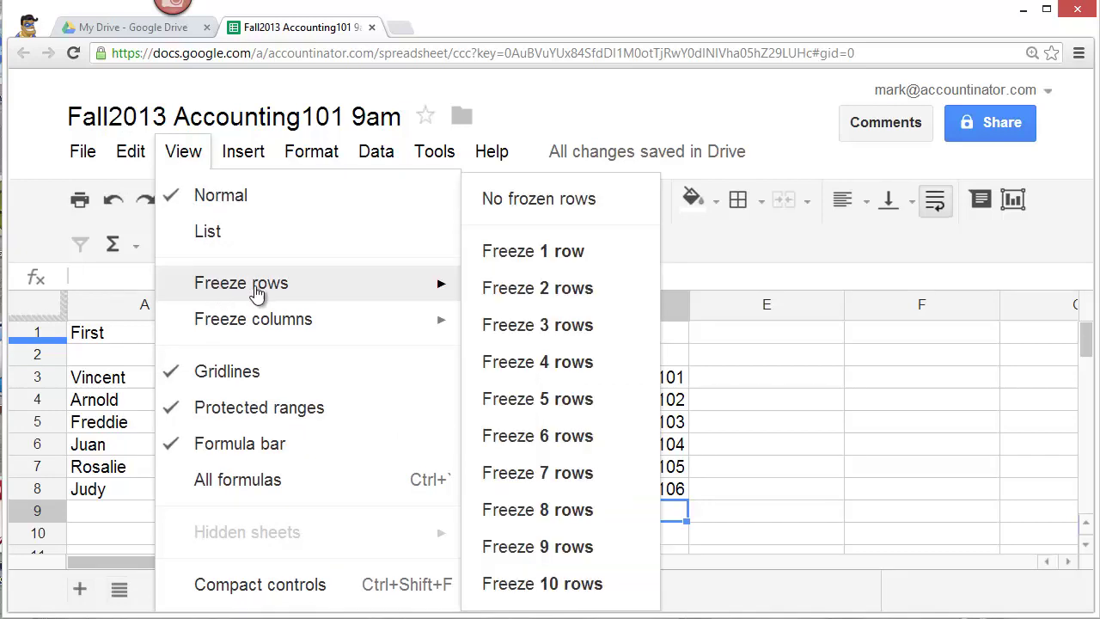
{"action": "left_click", "coordinate": [513, 294]}
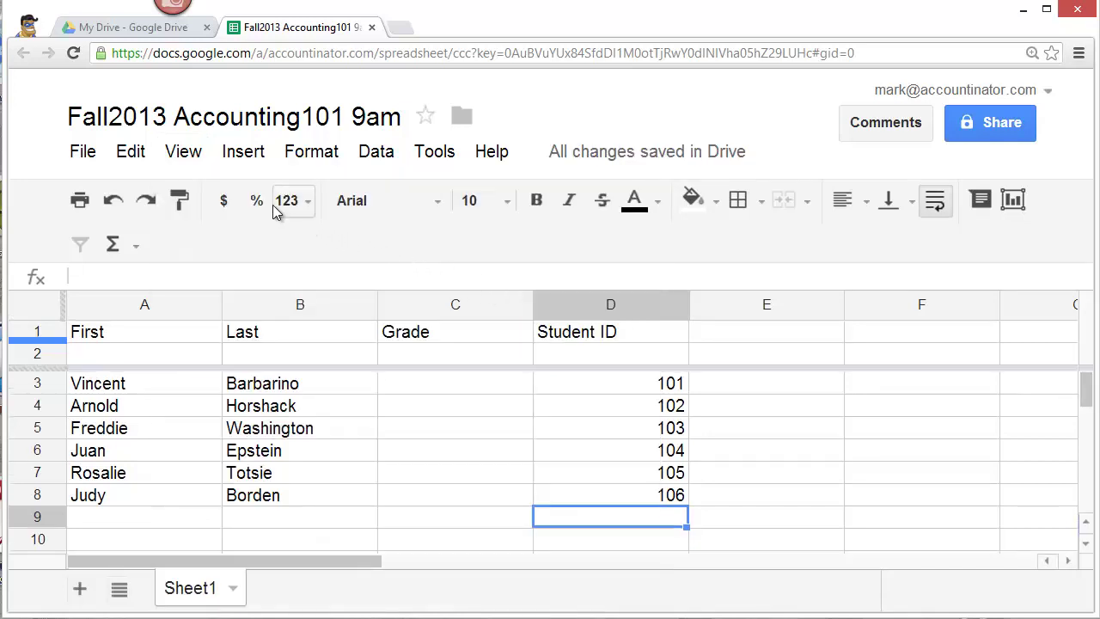
Step: Freeze the first 3 columns (First, Last, Grade)
{"action": "left_click", "coordinate": [183, 155]}
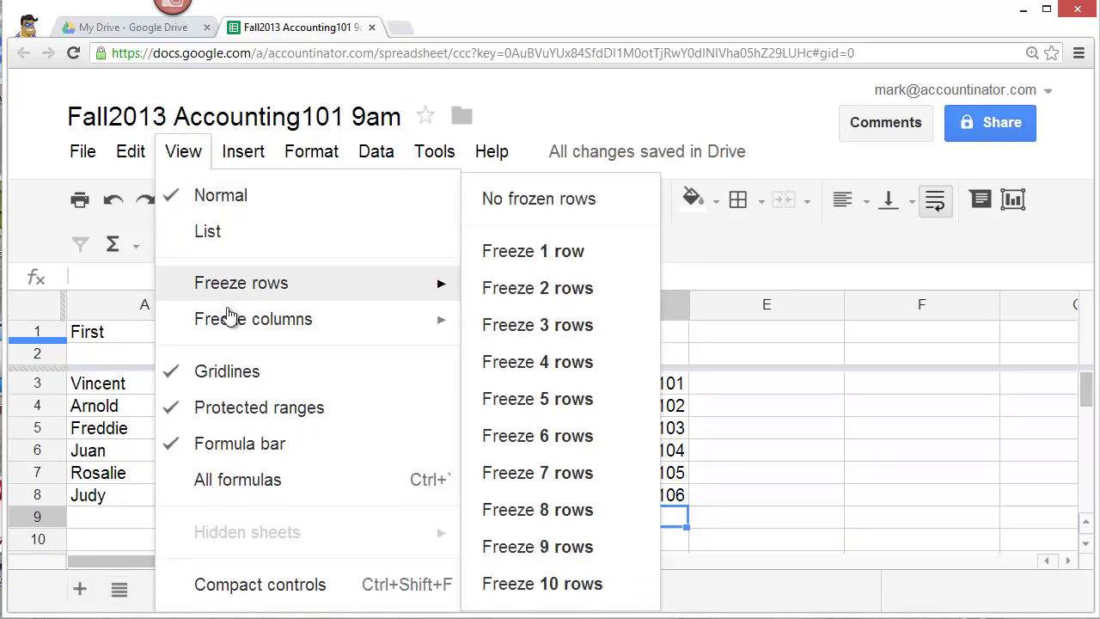
{"action": "mouse_move", "coordinate": [230, 317]}
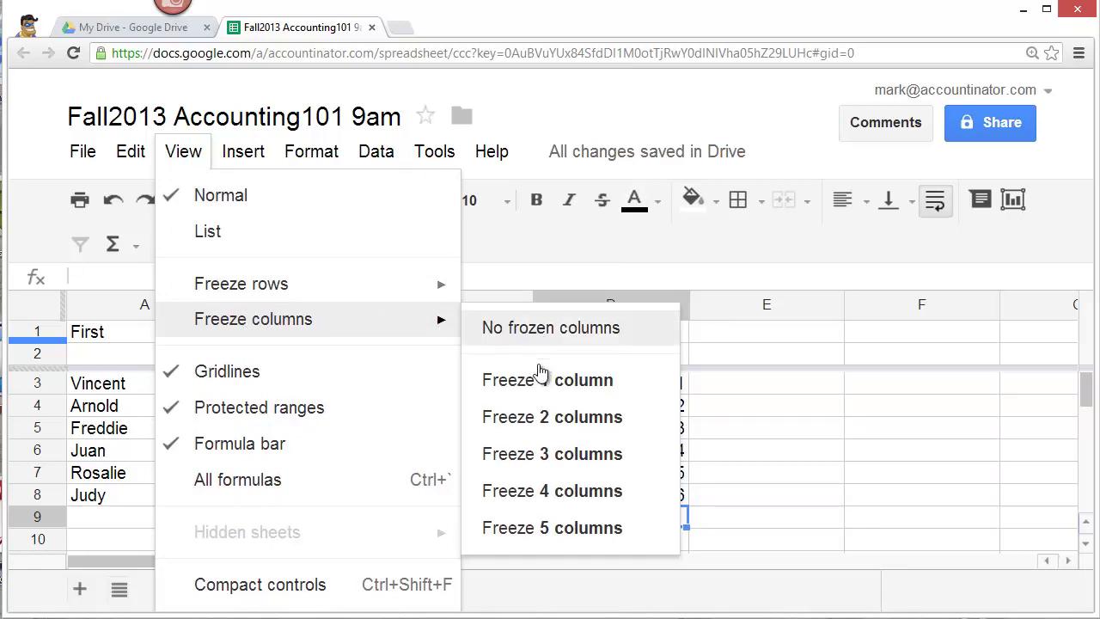
{"action": "left_click", "coordinate": [539, 451]}
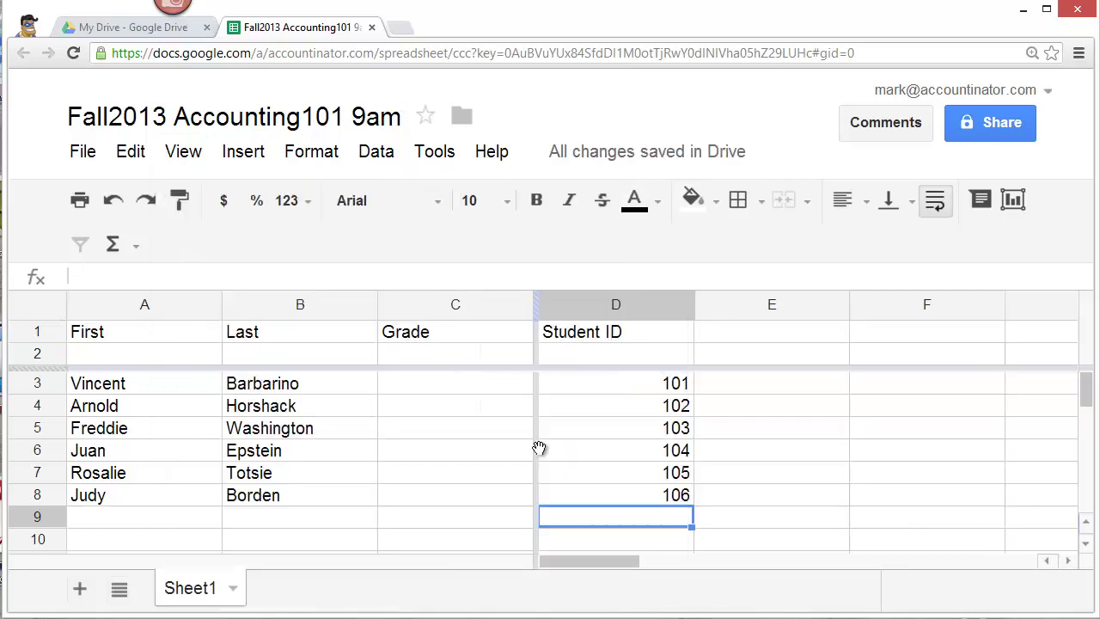
Step: Sort the sheet by column B (last name) A → Z via the Data menu
{"action": "left_click", "coordinate": [471, 495]}
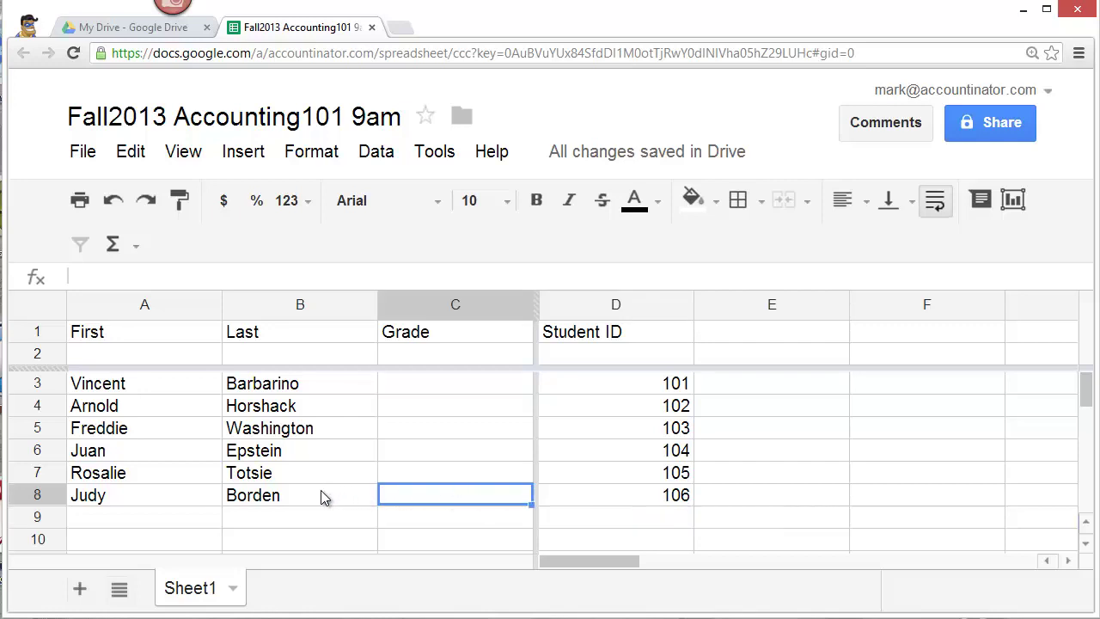
{"action": "mouse_move", "coordinate": [321, 497]}
{"action": "left_mouse_down"}
{"action": "mouse_move", "coordinate": [321, 387]}
{"action": "mouse_move", "coordinate": [326, 488]}
{"action": "left_mouse_up"}
{"action": "left_click", "coordinate": [397, 491]}
{"action": "left_click", "coordinate": [290, 459]}
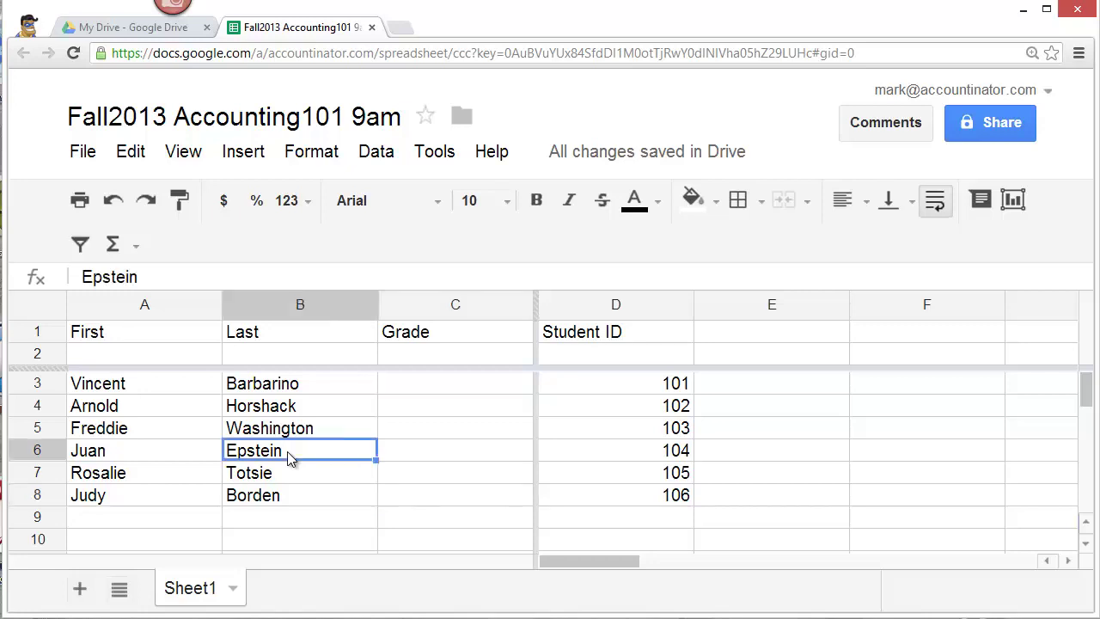
{"action": "left_click", "coordinate": [371, 160]}
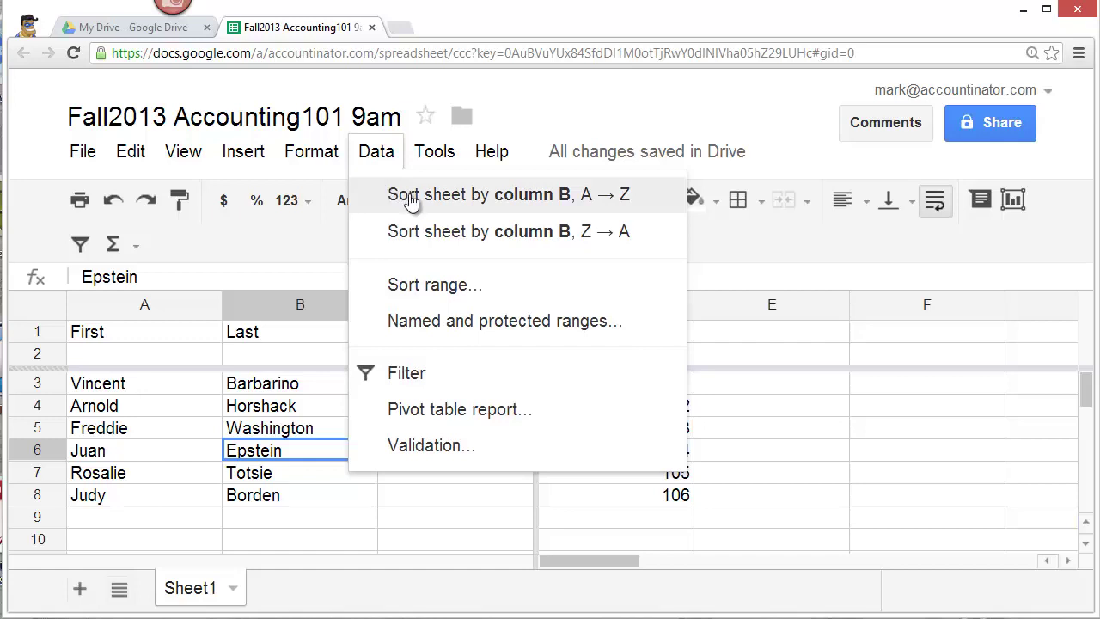
{"action": "left_click", "coordinate": [410, 196]}
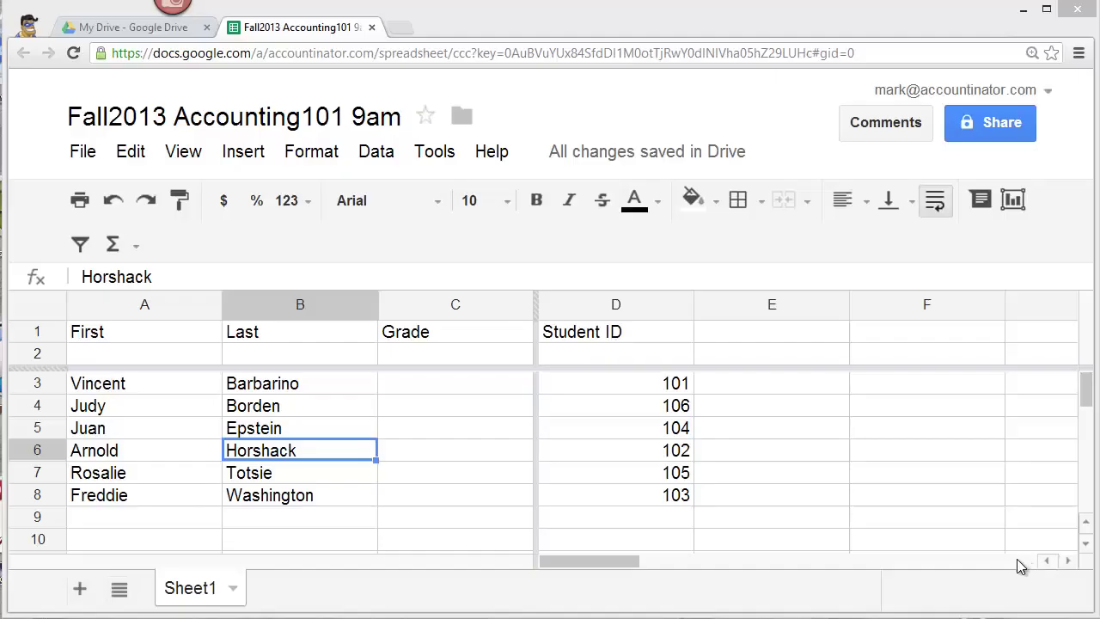
Step: Add the heading 'Exam 1' in cell E1
{"action": "left_click", "coordinate": [755, 340]}
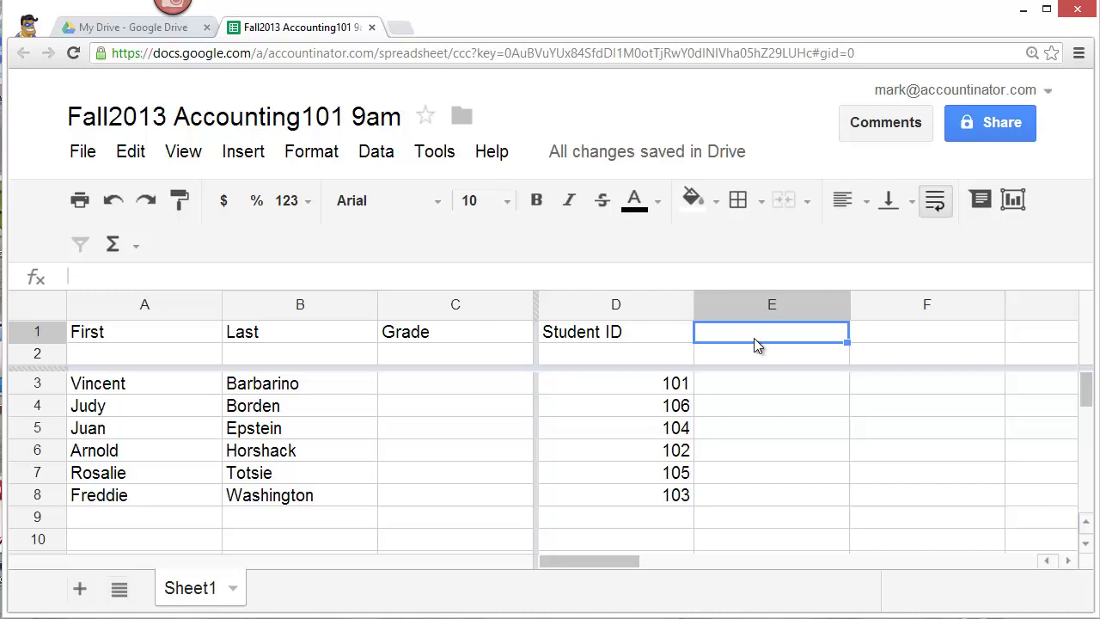
{"action": "type", "text": "Exa"}
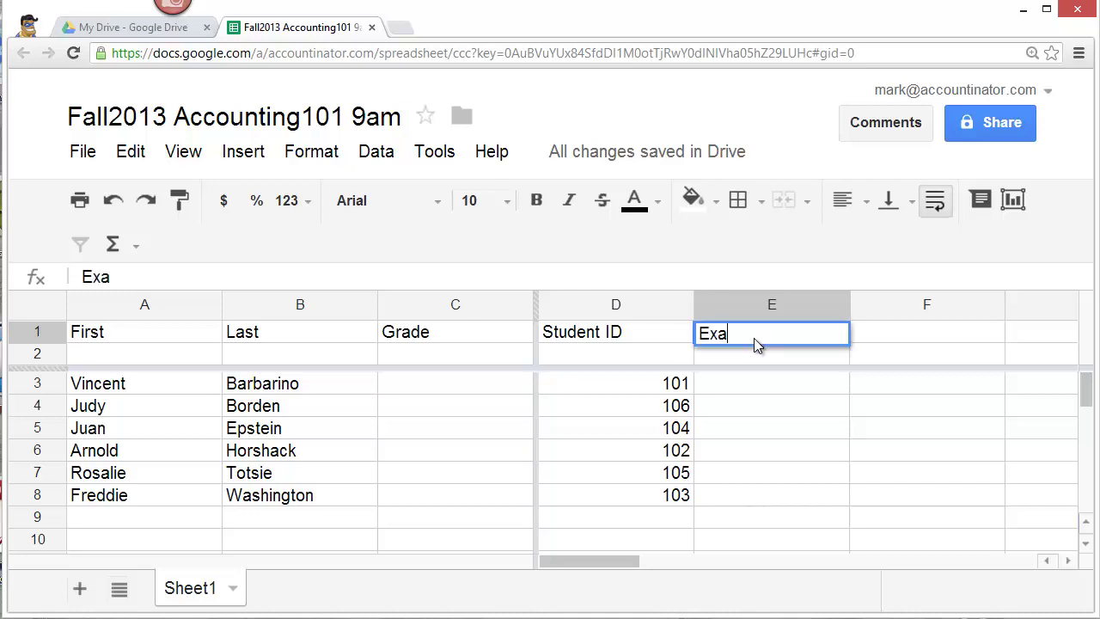
{"action": "type", "text": "m 1"}
{"action": "key", "text": "Return"}
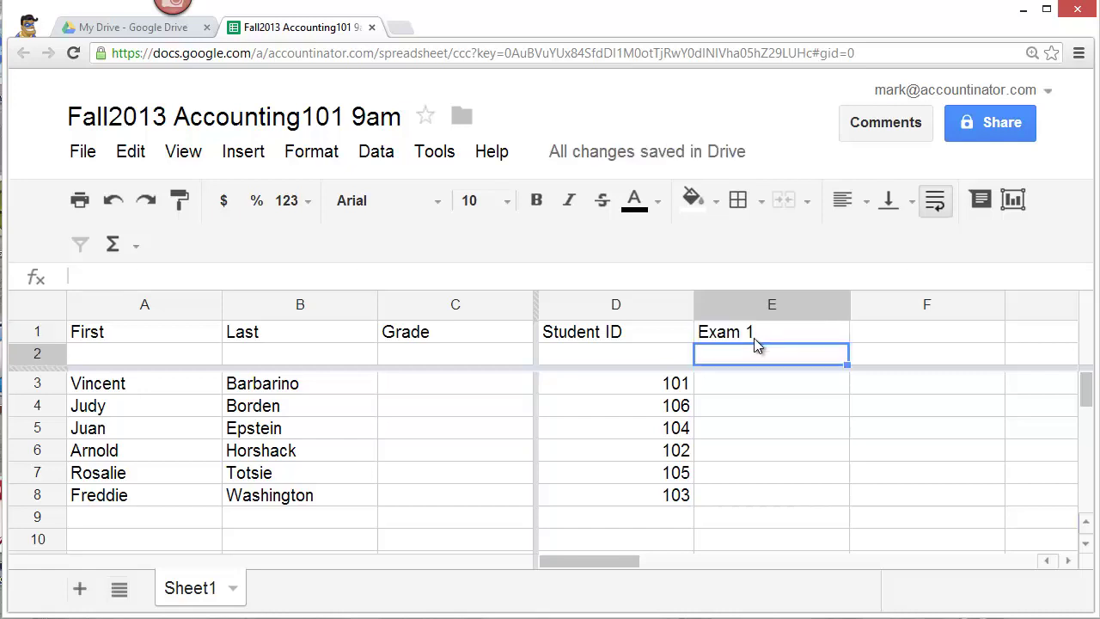
Step: Enter Exam 1 scores 95, 100, 75, 34, 87 and 89 into E3:E8
{"action": "left_click", "coordinate": [754, 383]}
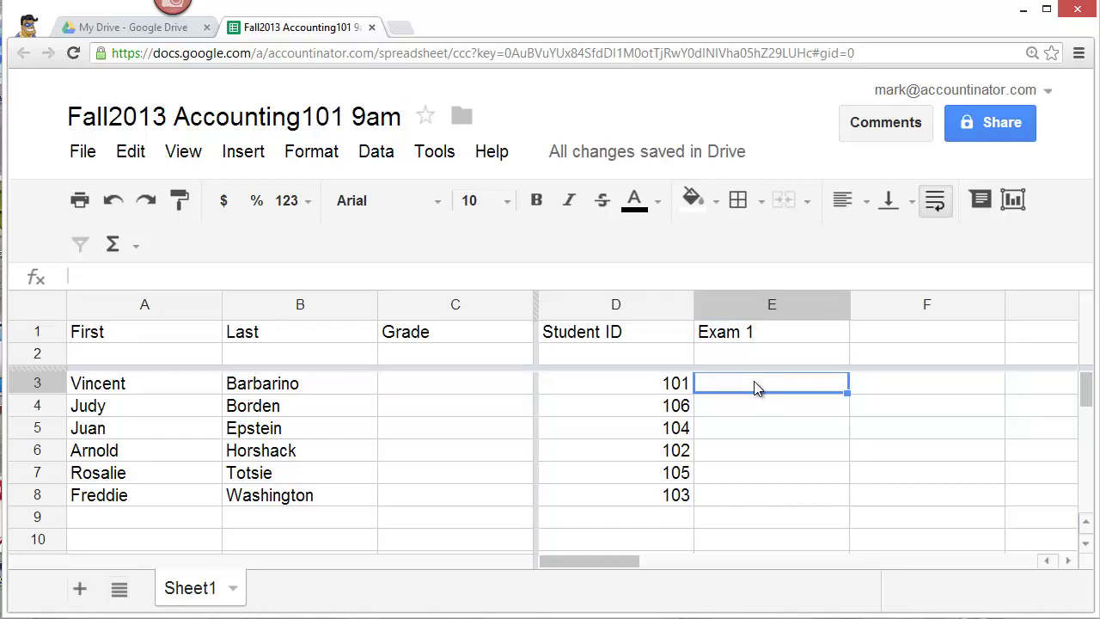
{"action": "type", "text": "95"}
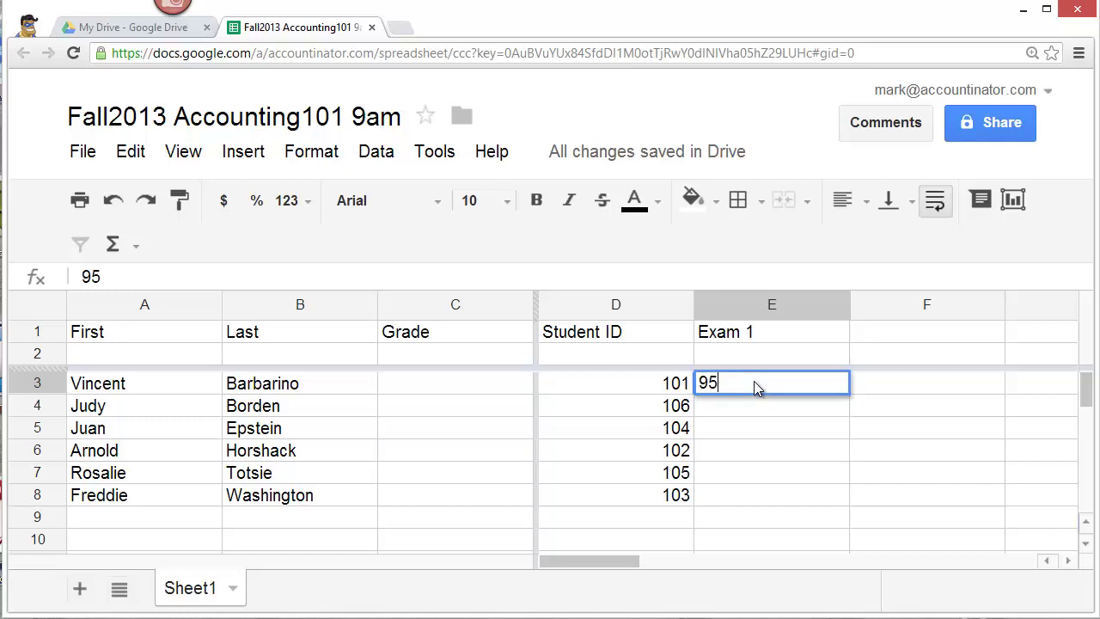
{"action": "key", "text": "Return"}
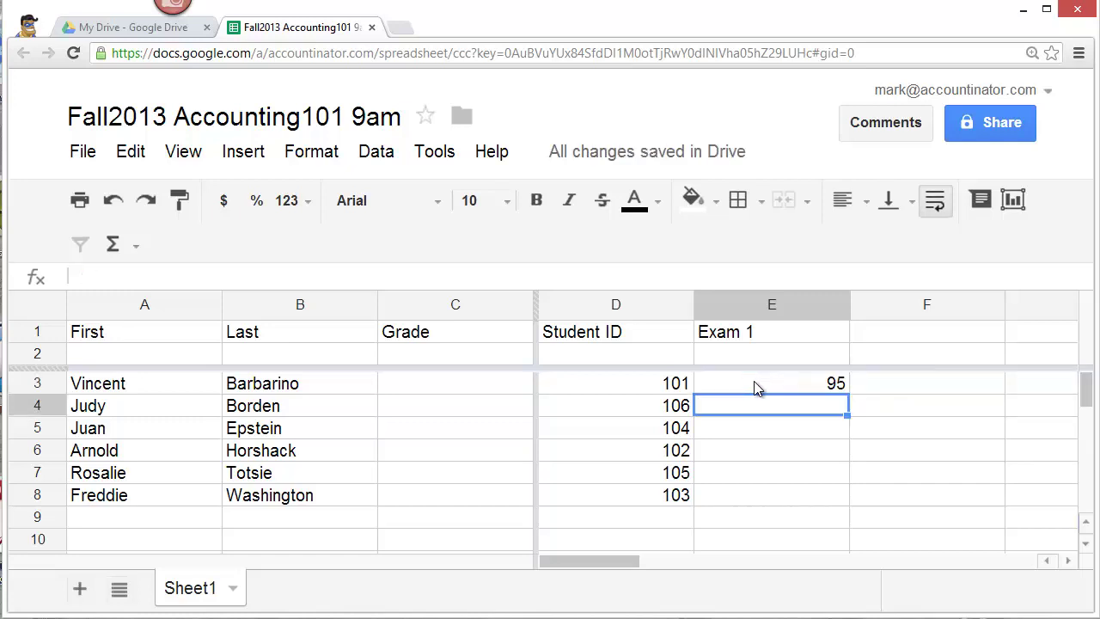
{"action": "type", "text": "100"}
{"action": "key", "text": "Return"}
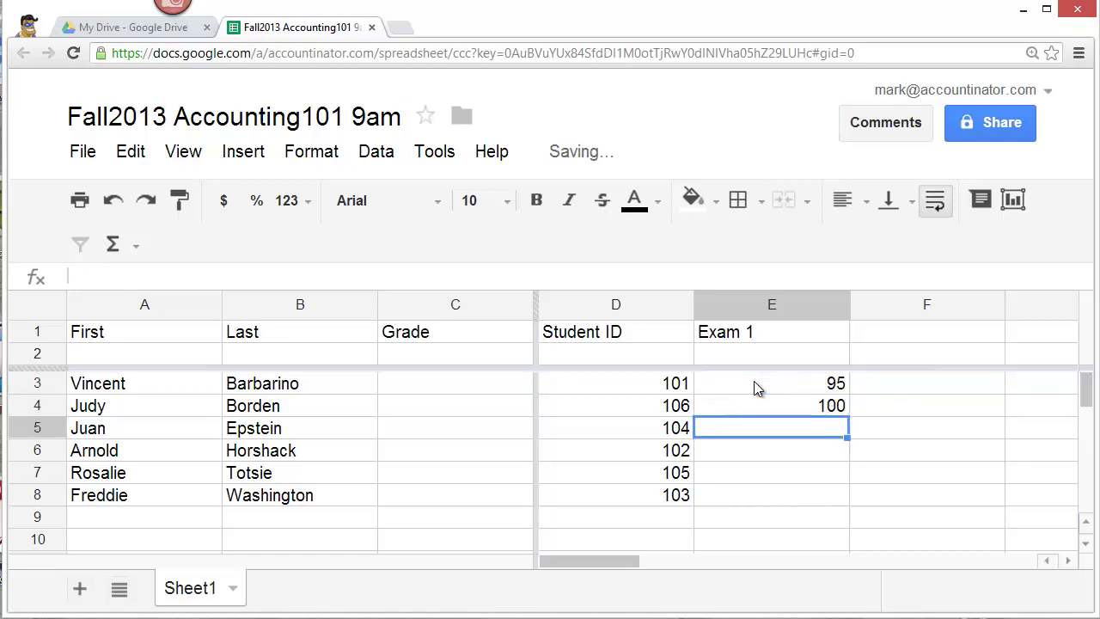
{"action": "type", "text": "75"}
{"action": "key", "text": "Return"}
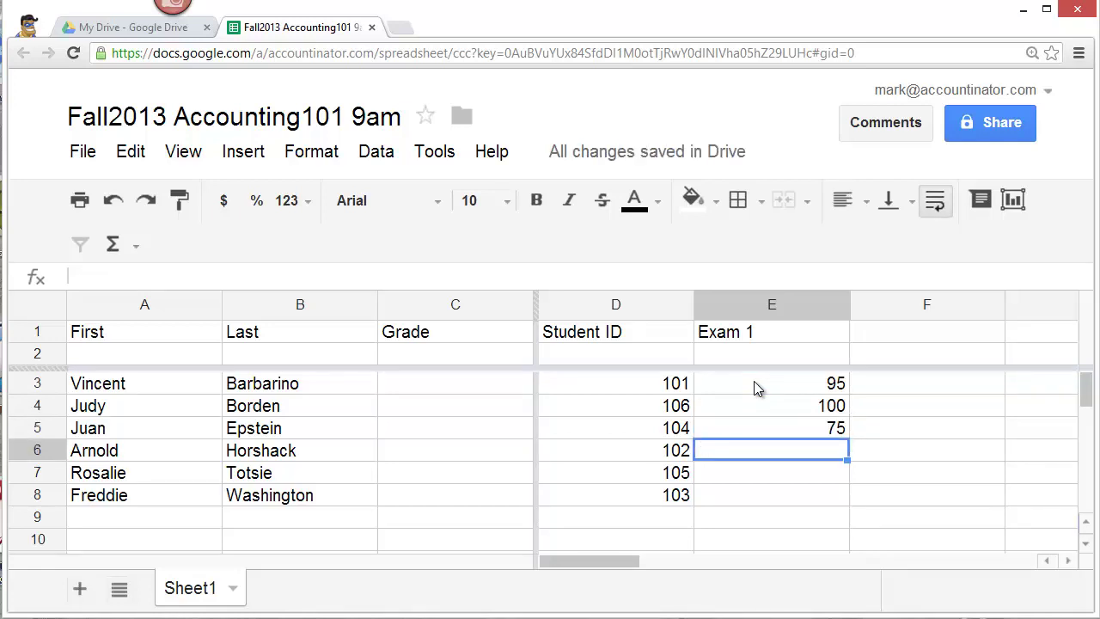
{"action": "type", "text": "34"}
{"action": "key", "text": "Return"}
{"action": "type", "text": "87"}
{"action": "key", "text": "Return"}
{"action": "type", "text": "89"}
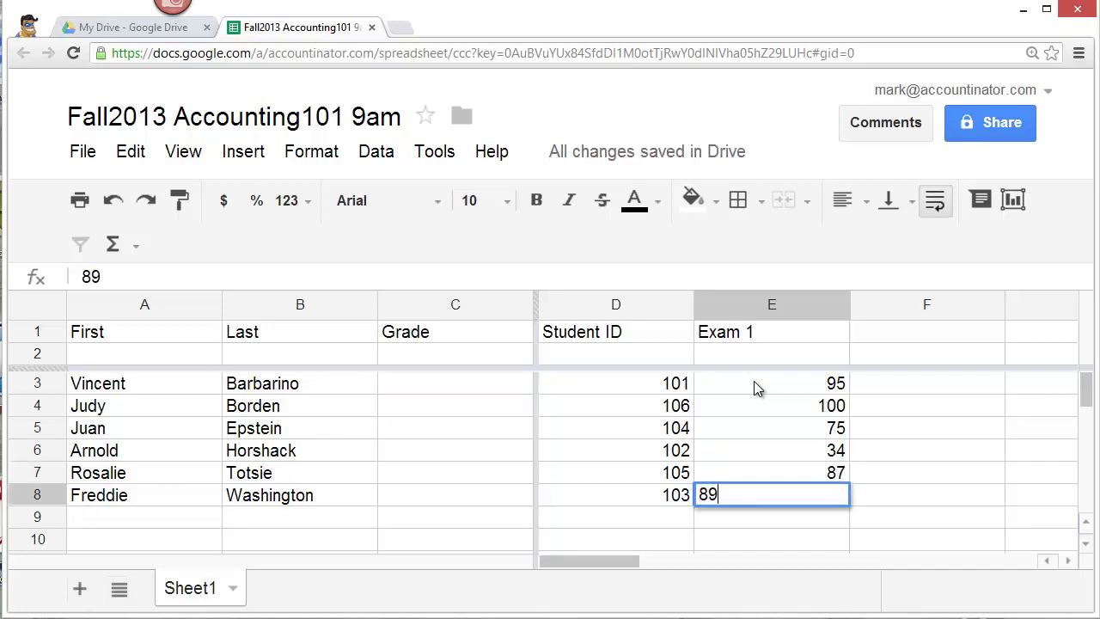
{"action": "key", "text": "Return"}
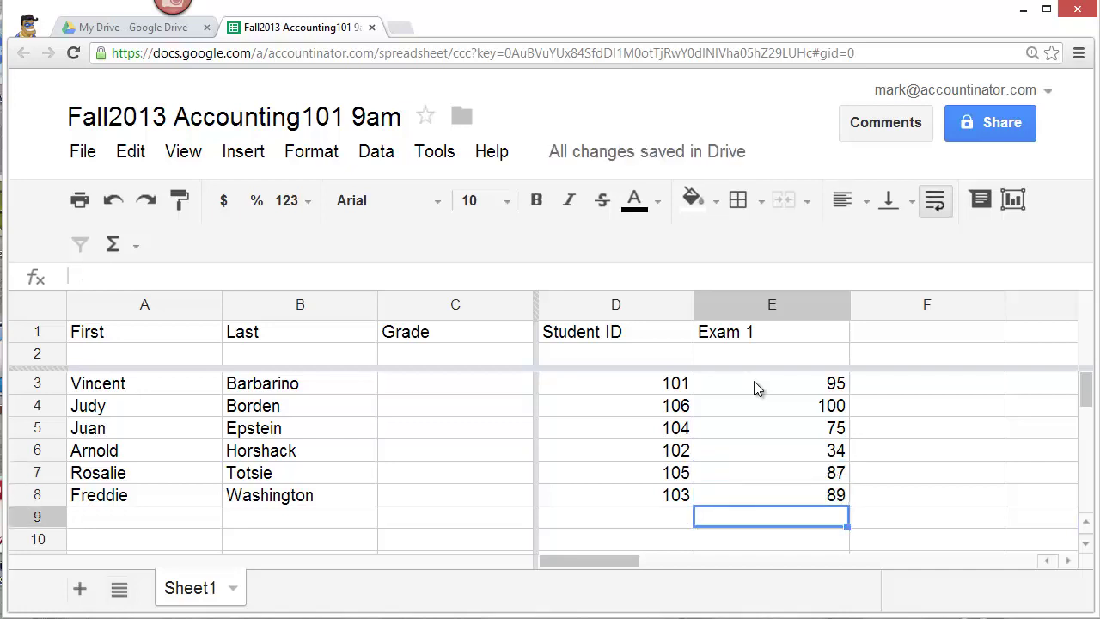
Step: Enter =average(E3:E8) in E2 to show the Exam 1 class average of 80
{"action": "left_click", "coordinate": [757, 355]}
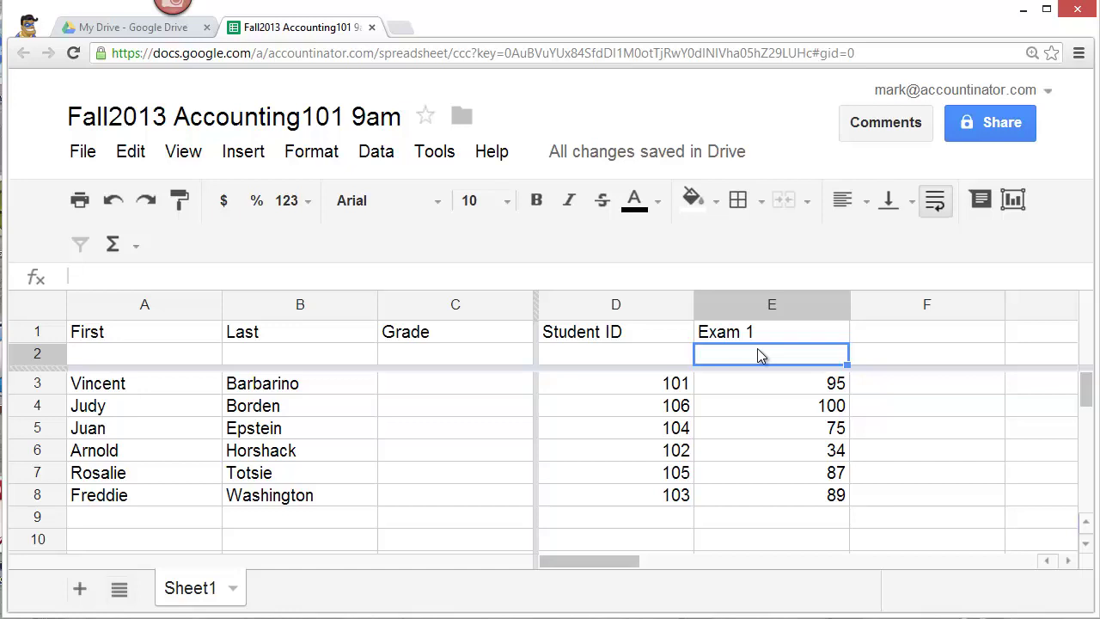
{"action": "type", "text": "="}
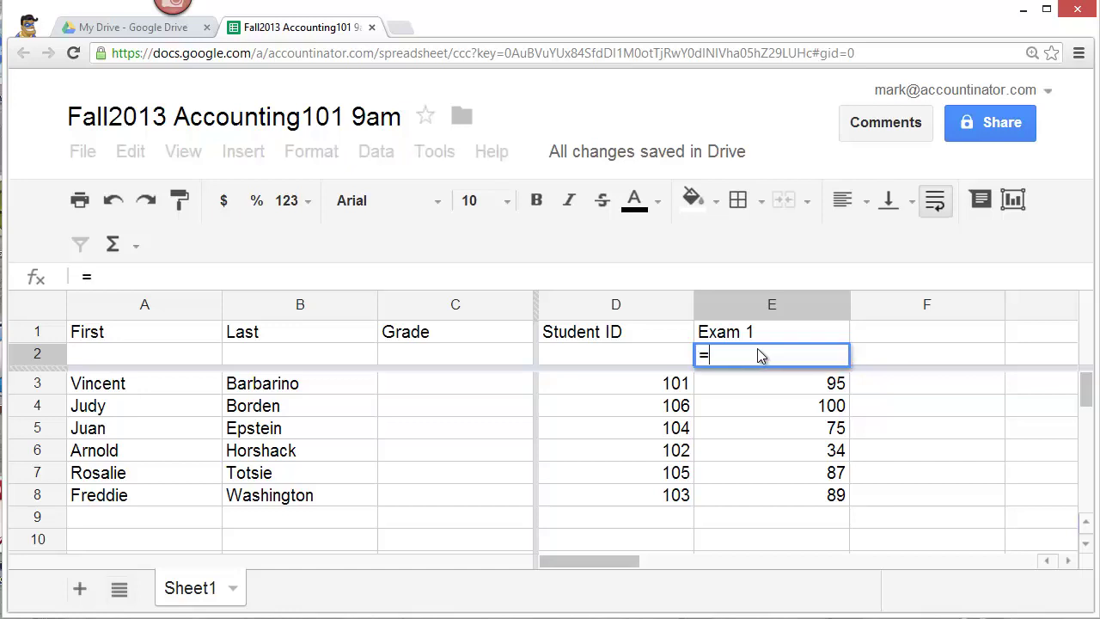
{"action": "type", "text": "average"}
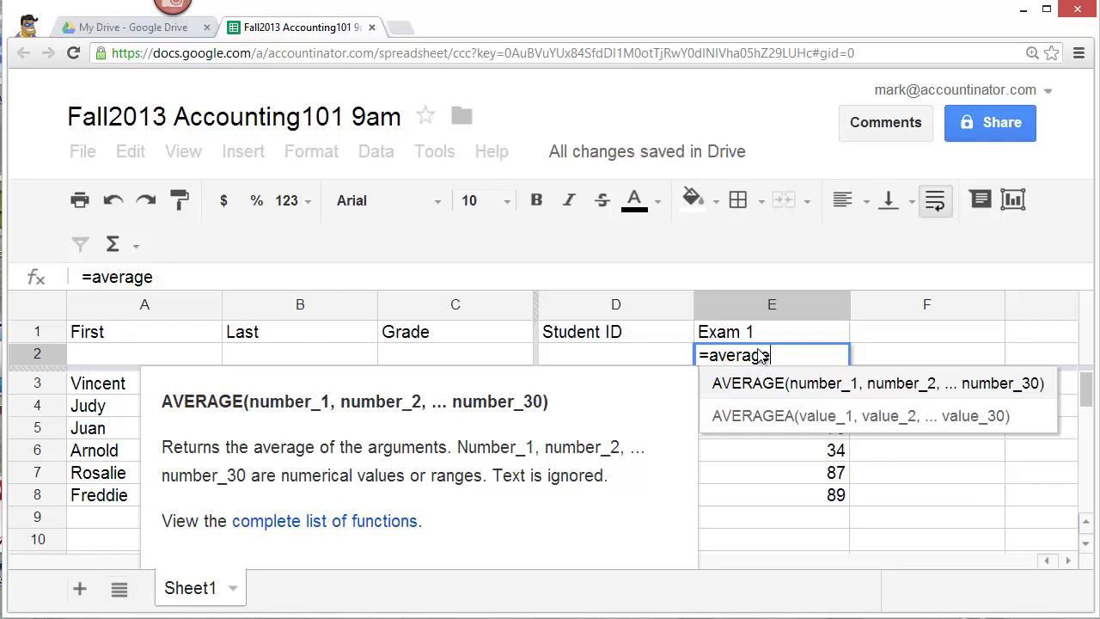
{"action": "type", "text": "("}
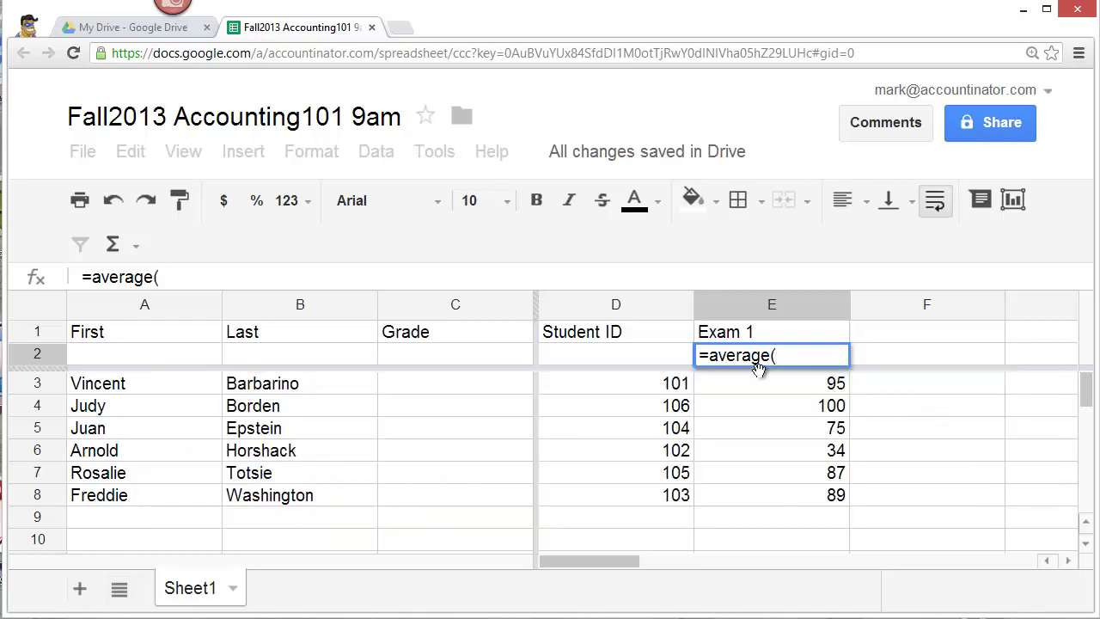
{"action": "left_click_drag", "start_coordinate": [759, 381], "coordinate": [762, 499]}
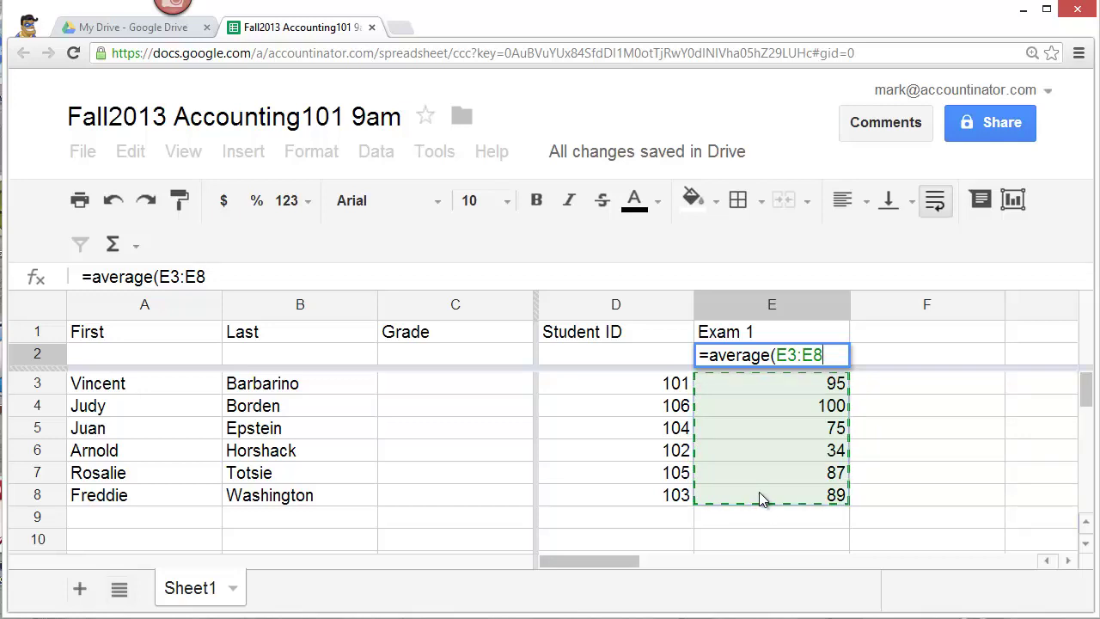
{"action": "type", "text": ")"}
{"action": "key", "text": "Return"}
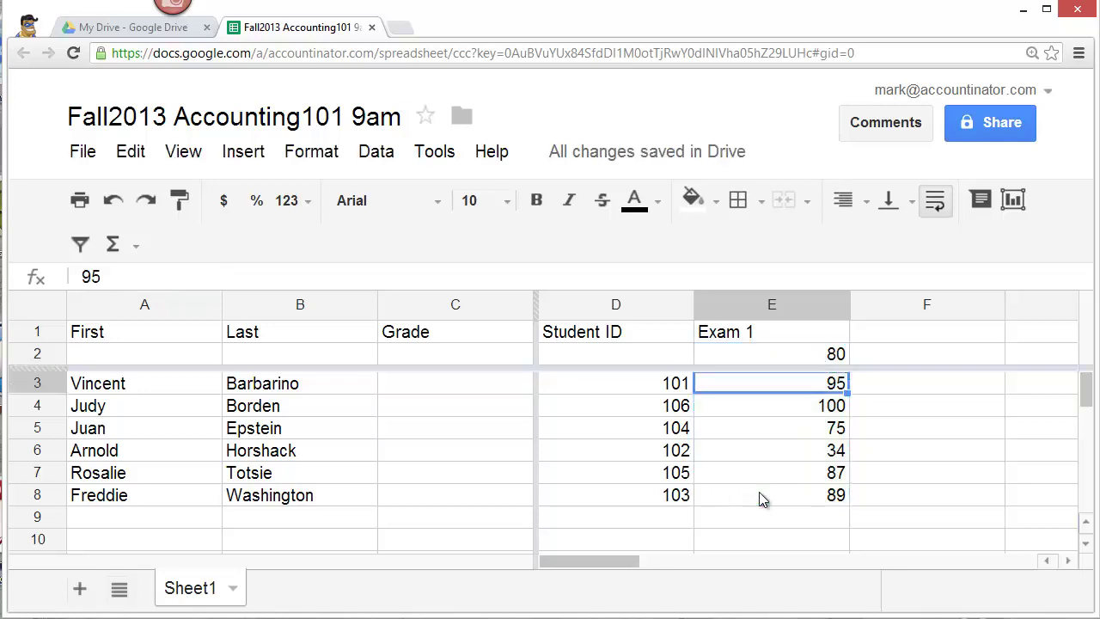
Step: Apply the two-decimal 1,000.12 number format to the average in E2
{"action": "left_click", "coordinate": [759, 355]}
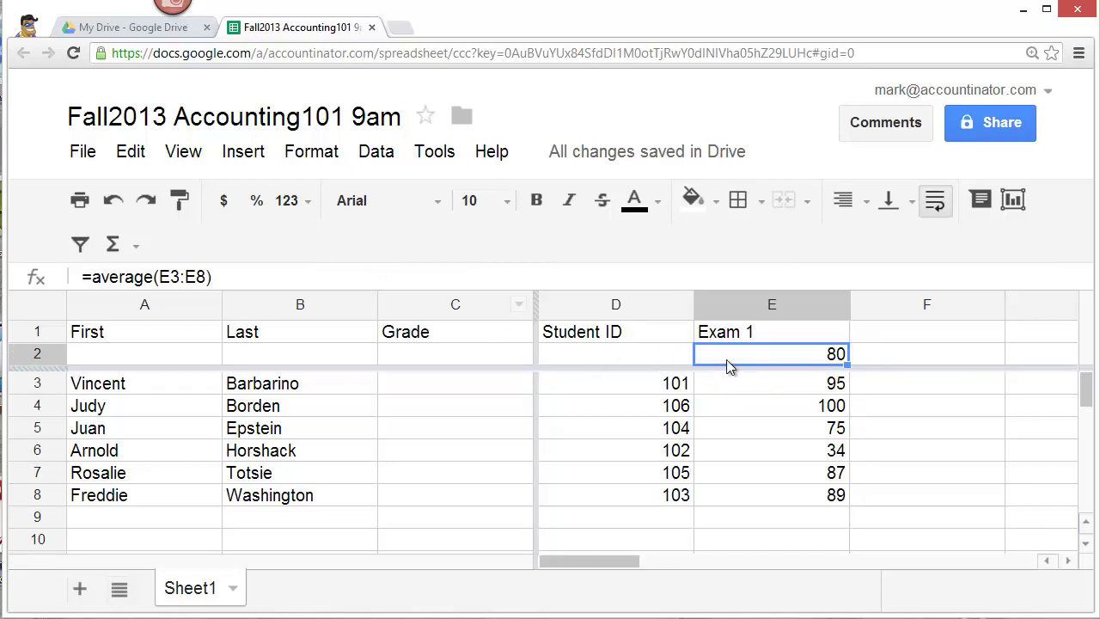
{"action": "left_click", "coordinate": [309, 210]}
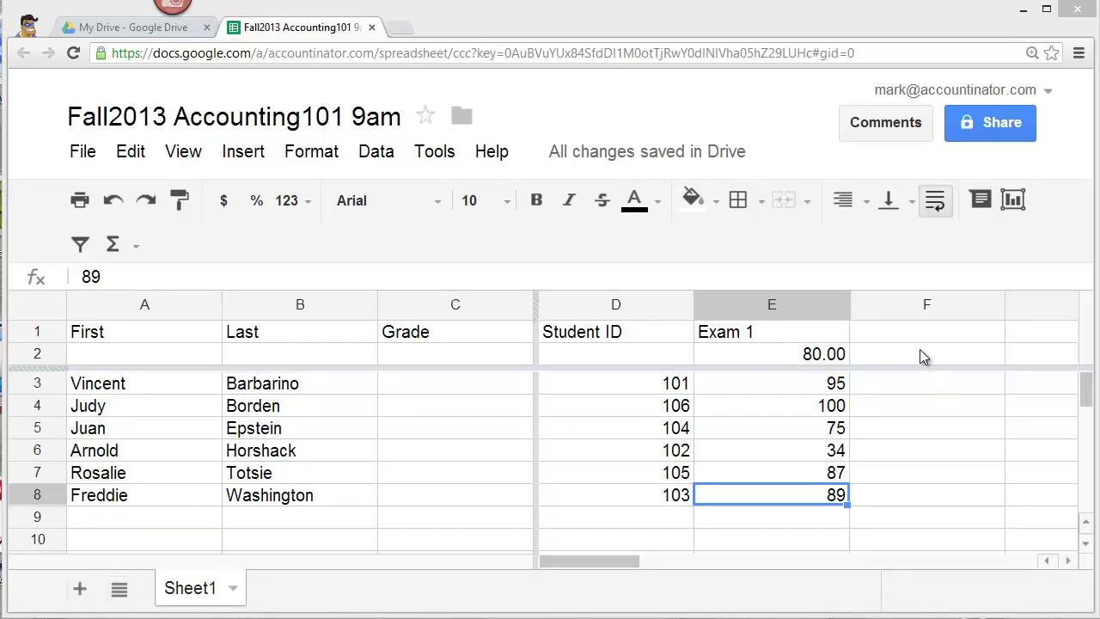
Step: Enter the date heading September 14, 2013 in cell F1
{"action": "left_click", "coordinate": [922, 339]}
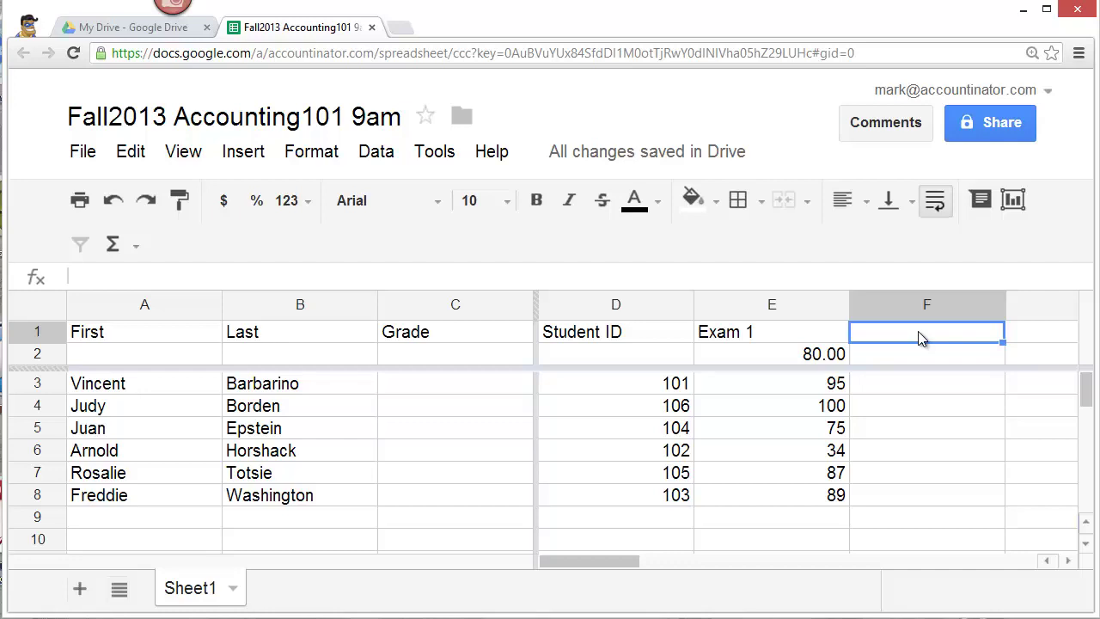
{"action": "type", "text": "Se"}
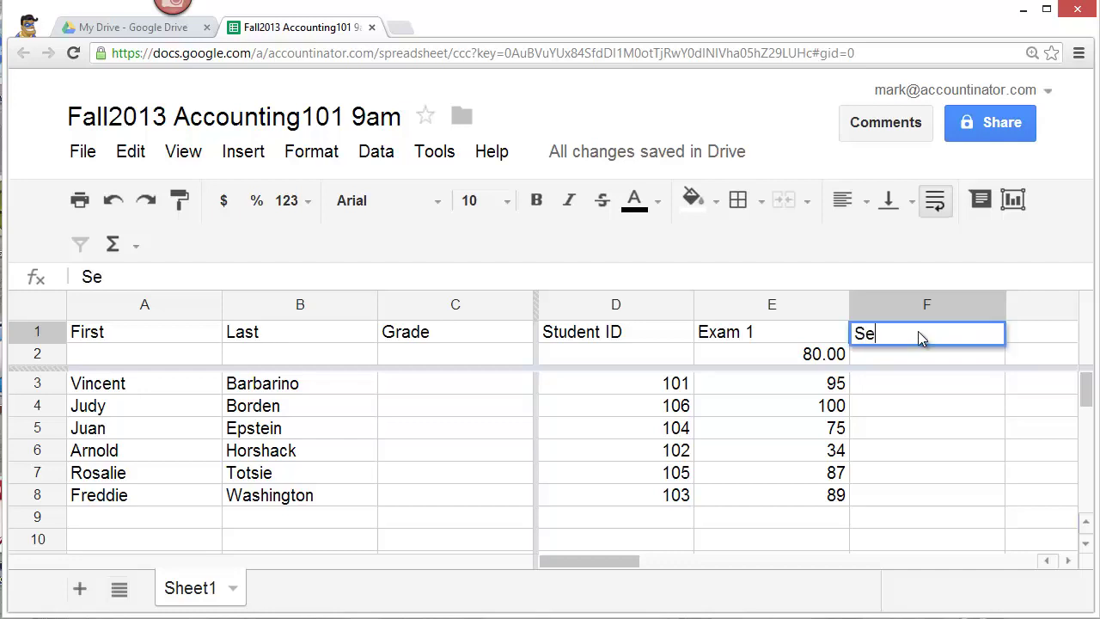
{"action": "type", "text": "ptember 14, 20"}
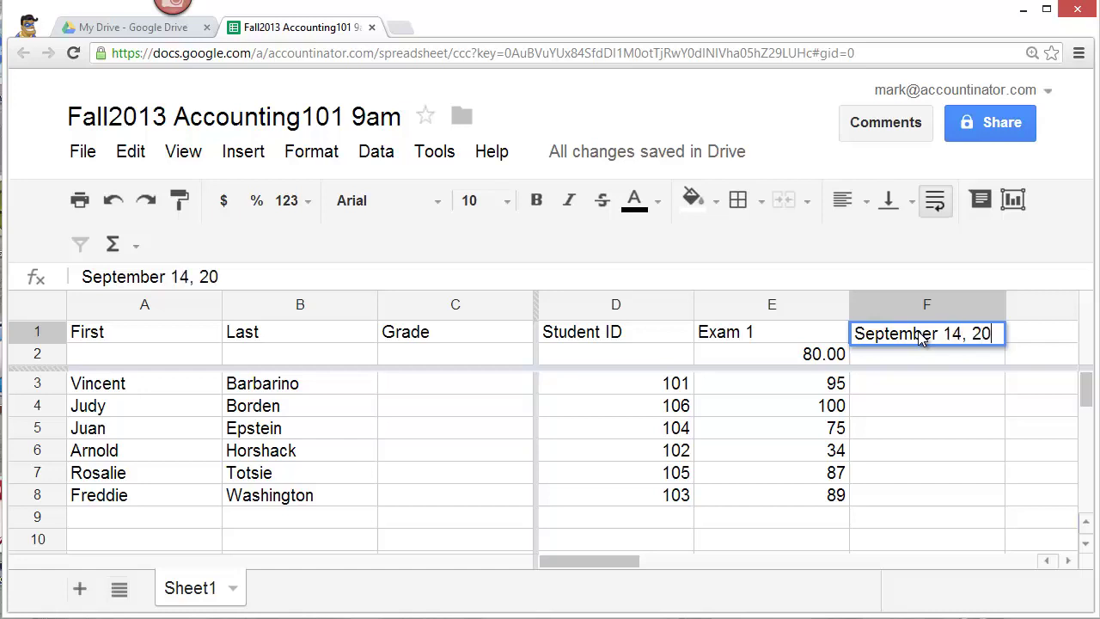
{"action": "type", "text": "13"}
{"action": "key", "text": "Return"}
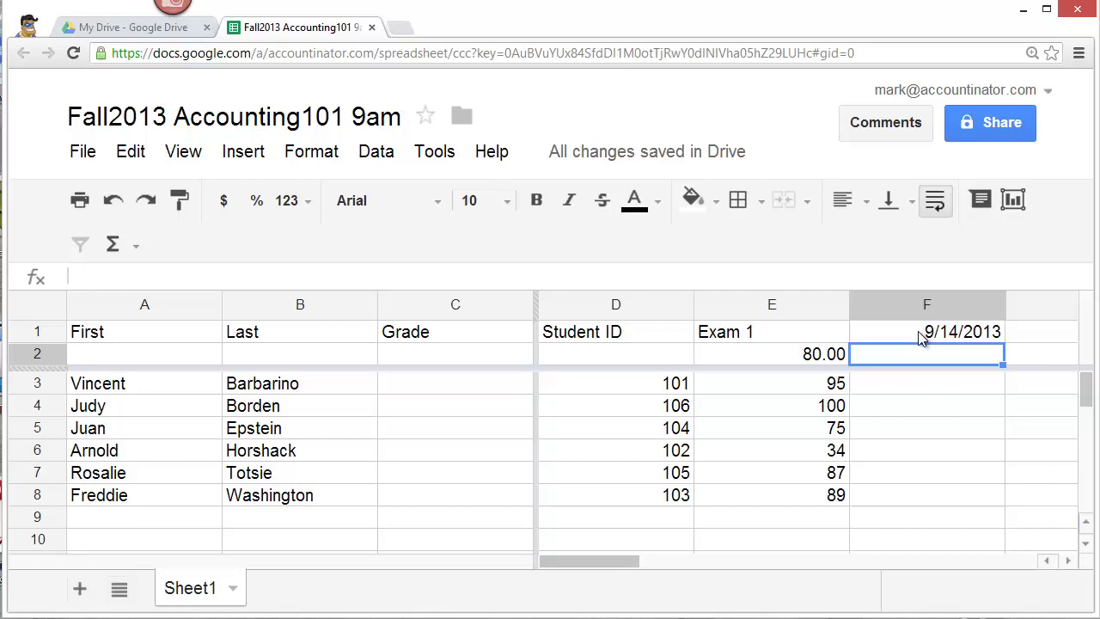
Step: Enter attendance marks 1, 1, 1, 1, 0, 1 into F3:F8
{"action": "left_click", "coordinate": [909, 384]}
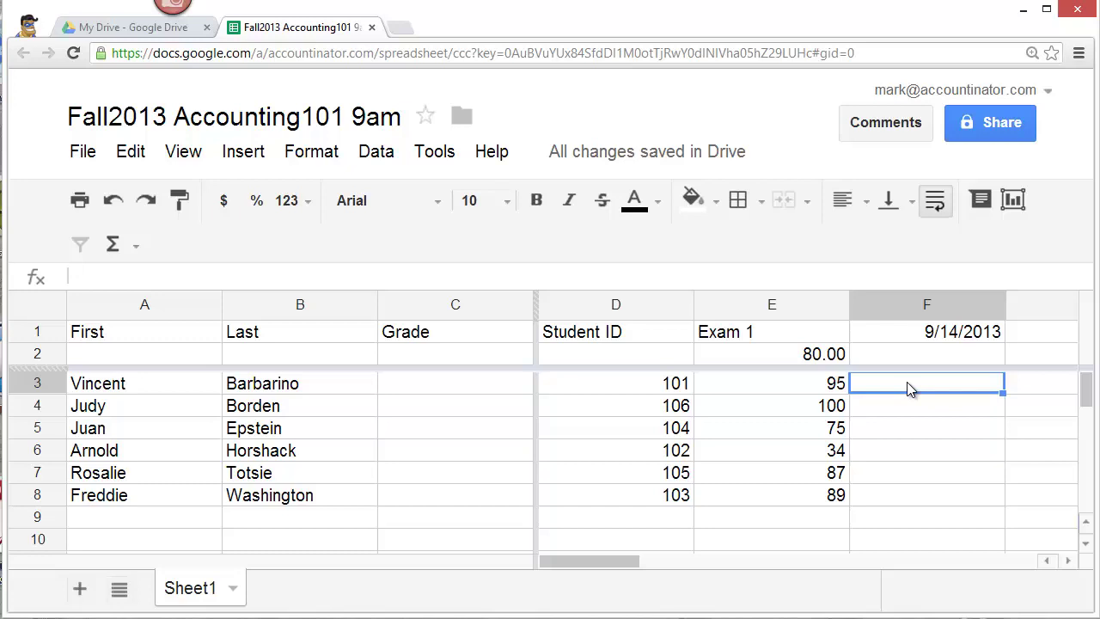
{"action": "type", "text": "1"}
{"action": "key", "text": "Return"}
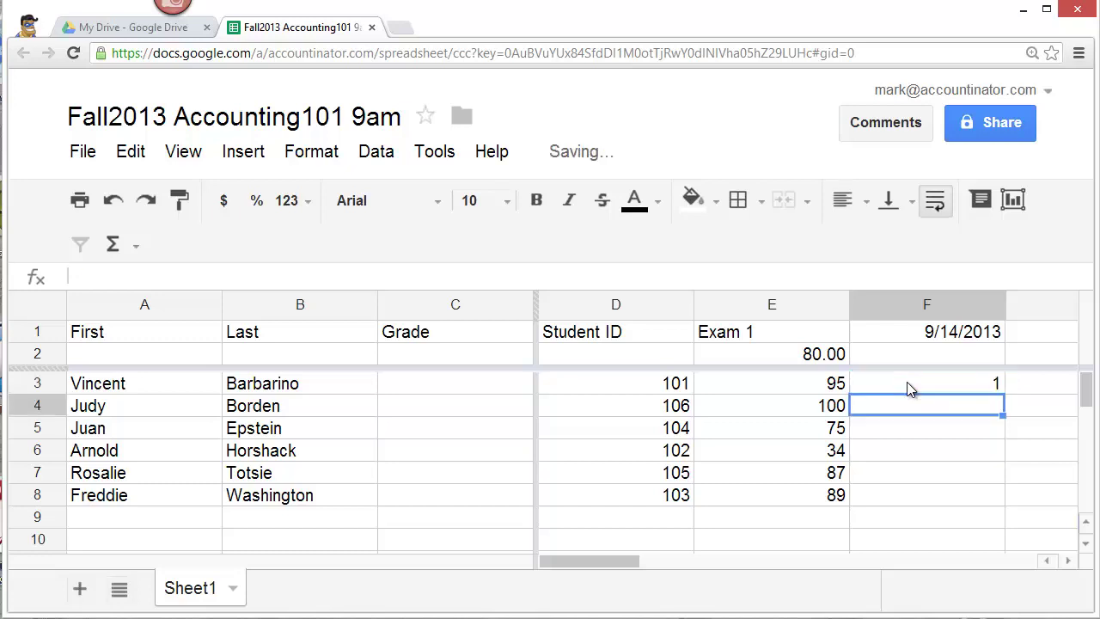
{"action": "type", "text": "1"}
{"action": "key", "text": "Return"}
{"action": "type", "text": "1"}
{"action": "key", "text": "Return"}
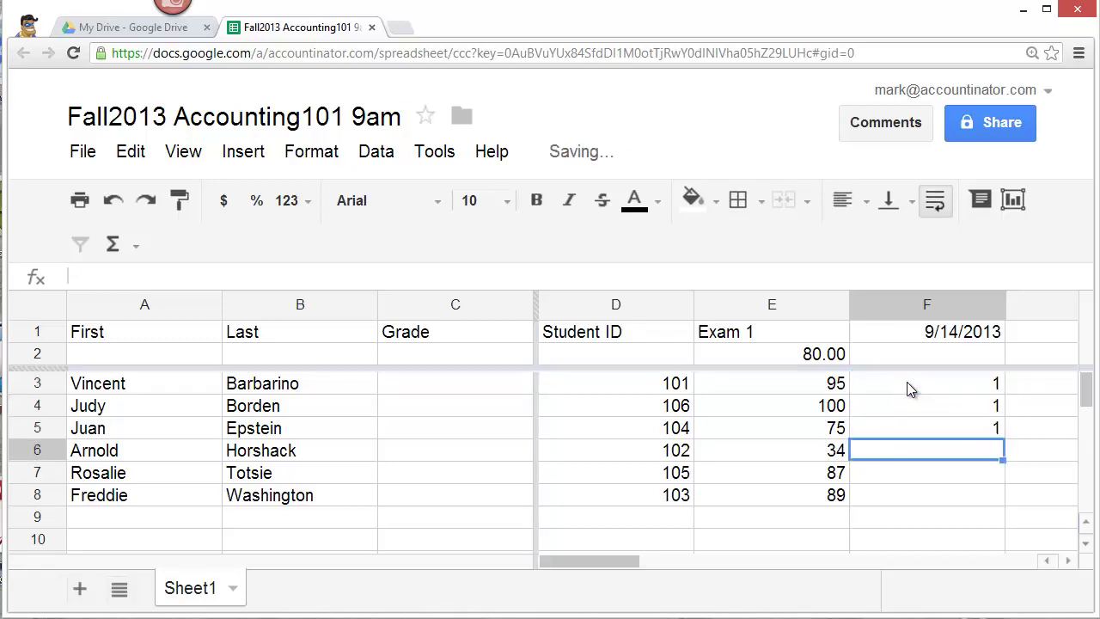
{"action": "type", "text": "1"}
{"action": "key", "text": "Return"}
{"action": "type", "text": "0"}
{"action": "key", "text": "Return"}
{"action": "type", "text": "1"}
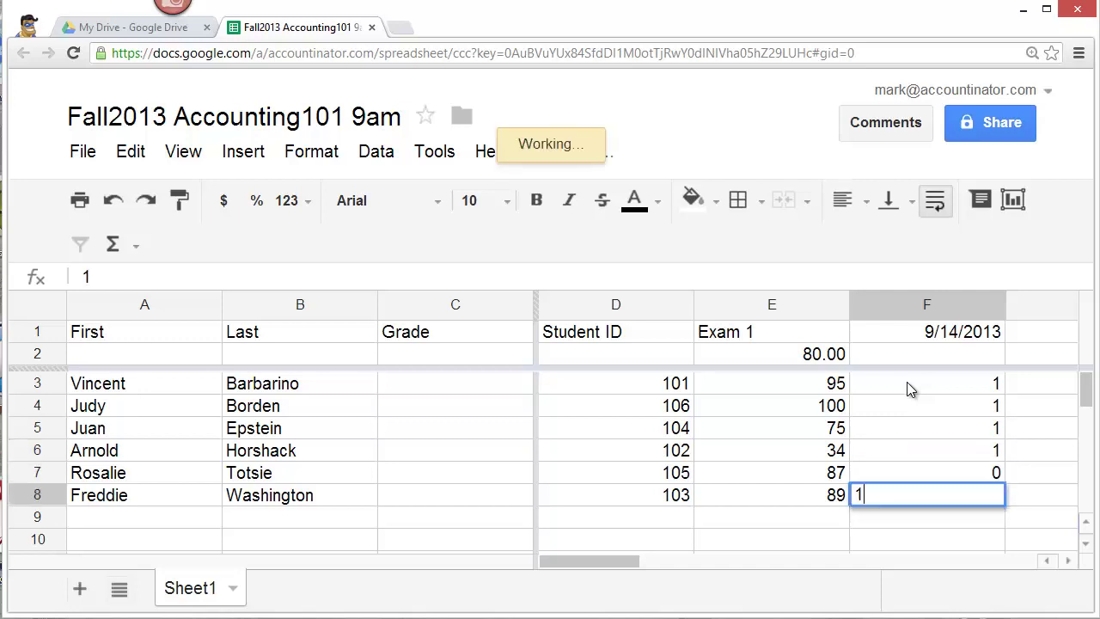
{"action": "key", "text": "Return"}
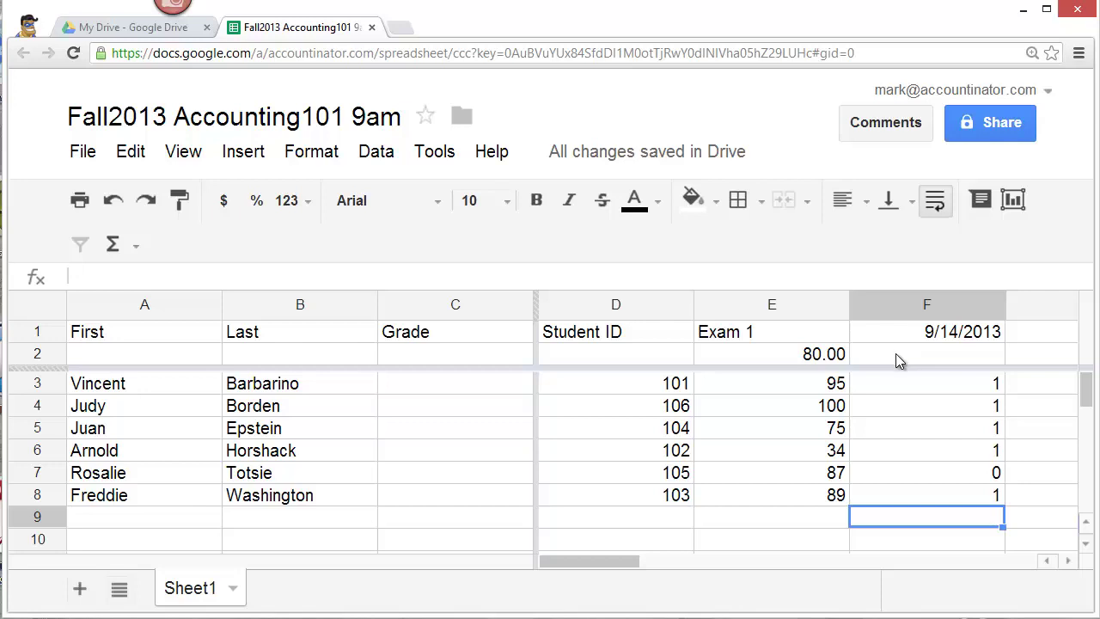
Step: Enter =average(F3:F8) in F2 and format it as a percentage, showing 83.33%
{"action": "left_click", "coordinate": [873, 358]}
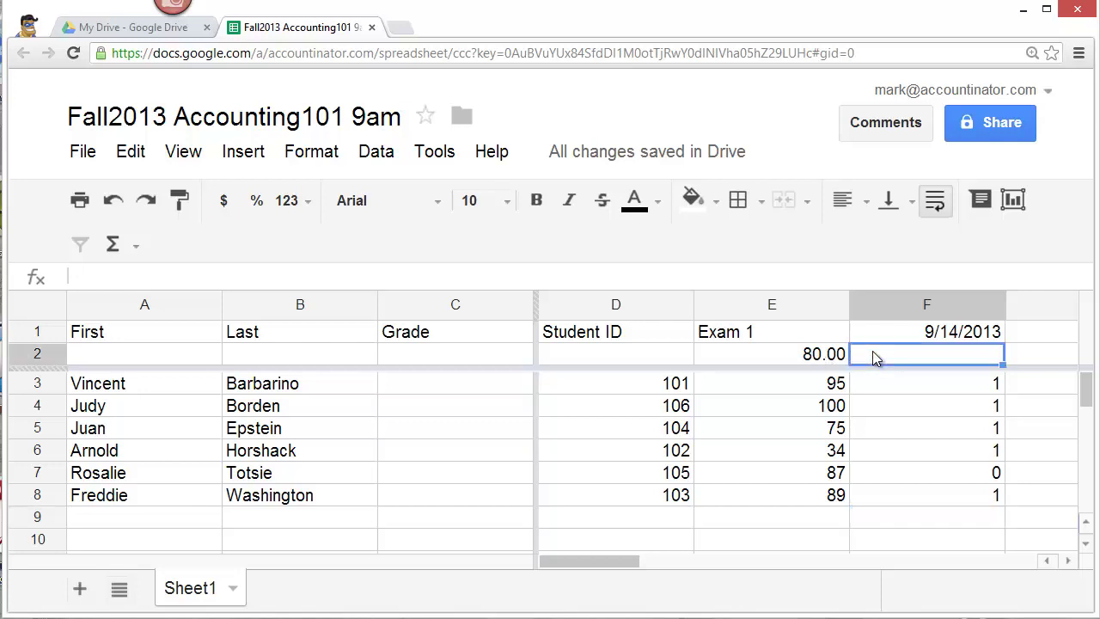
{"action": "type", "text": "=a"}
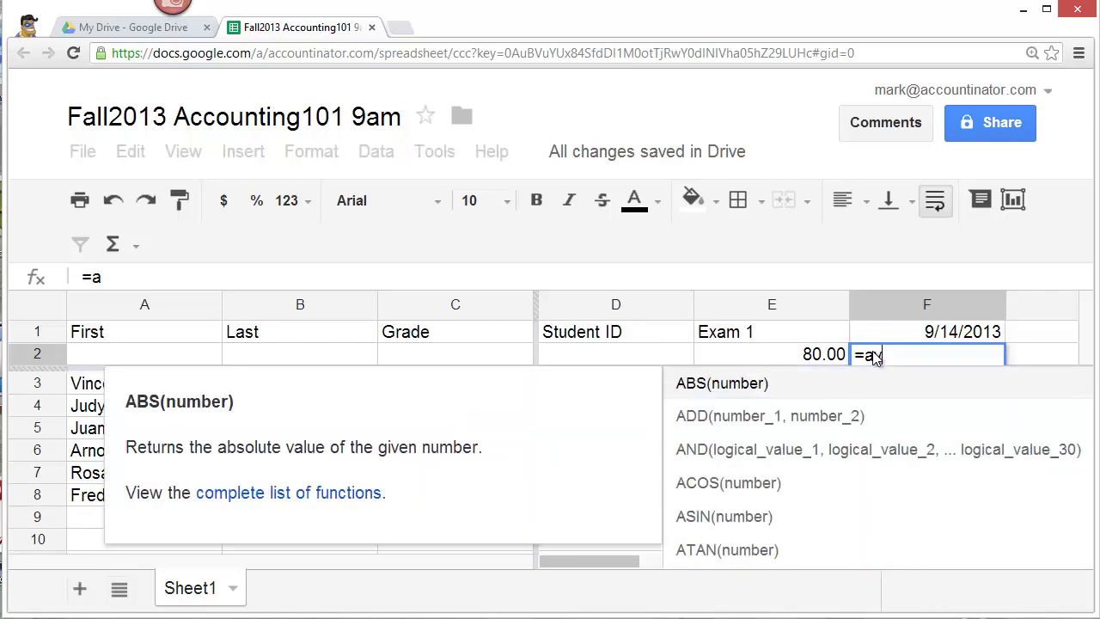
{"action": "type", "text": "verage"}
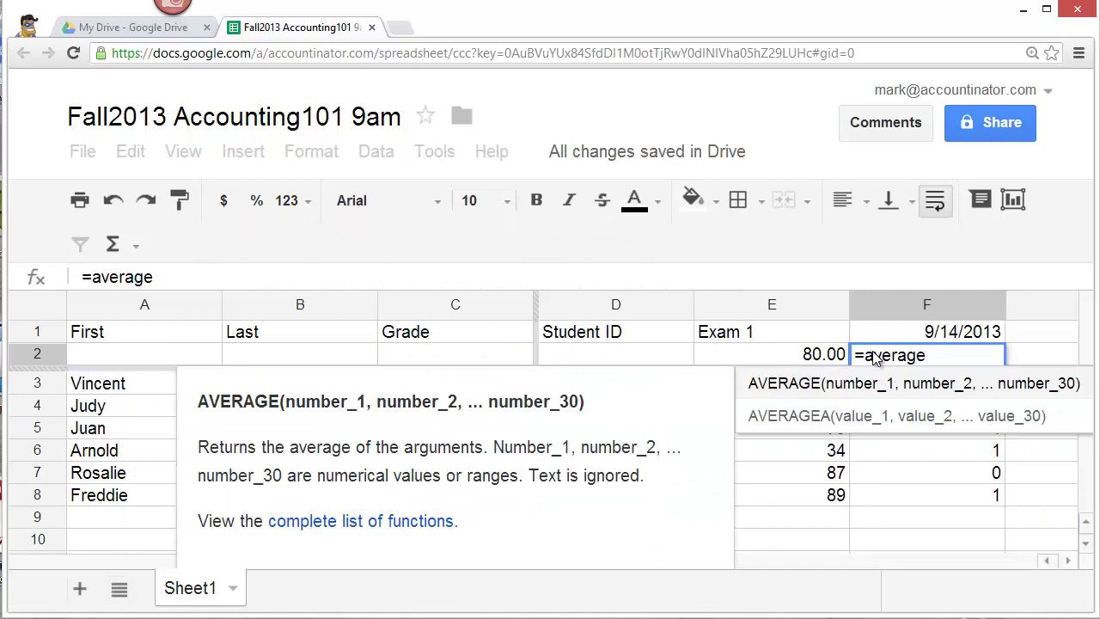
{"action": "type", "text": "("}
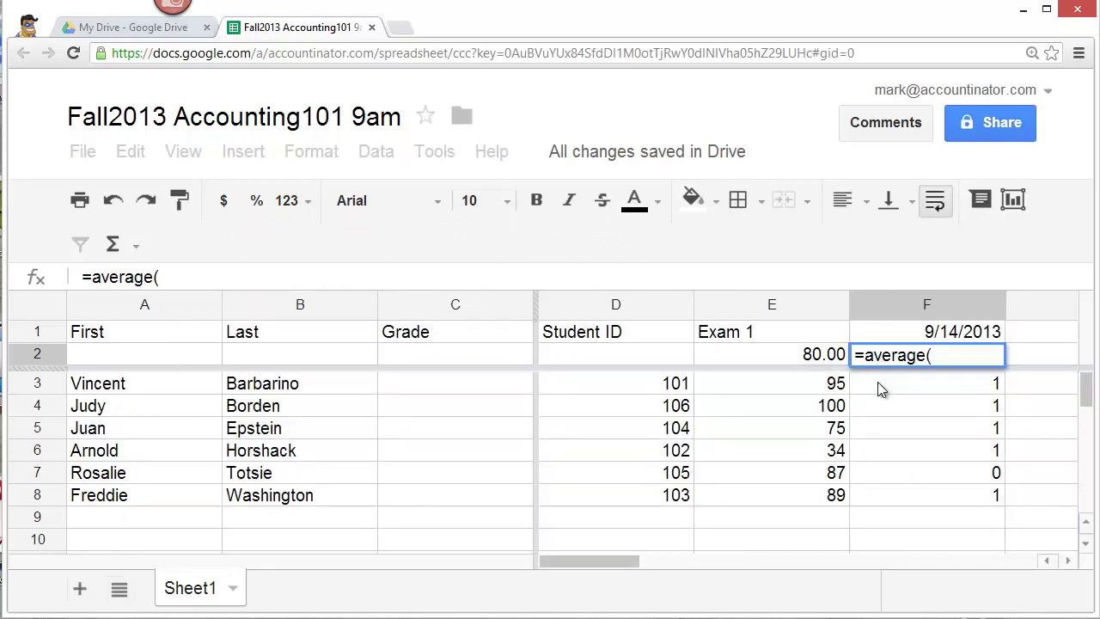
{"action": "left_click_drag", "start_coordinate": [881, 389], "coordinate": [888, 497]}
{"action": "type", "text": ")"}
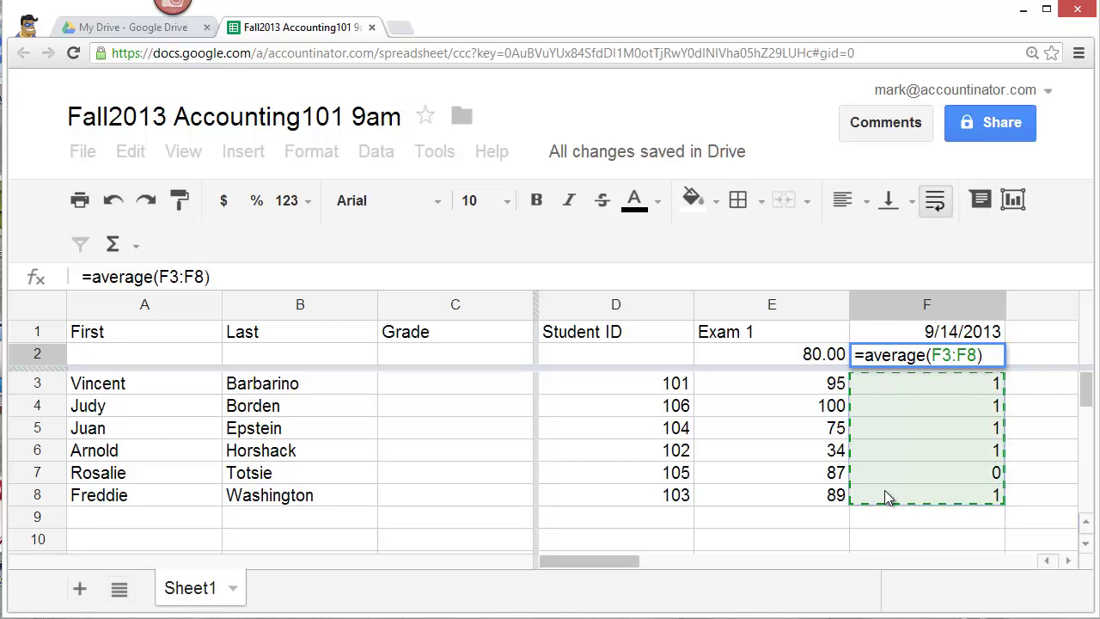
{"action": "key", "text": "Return"}
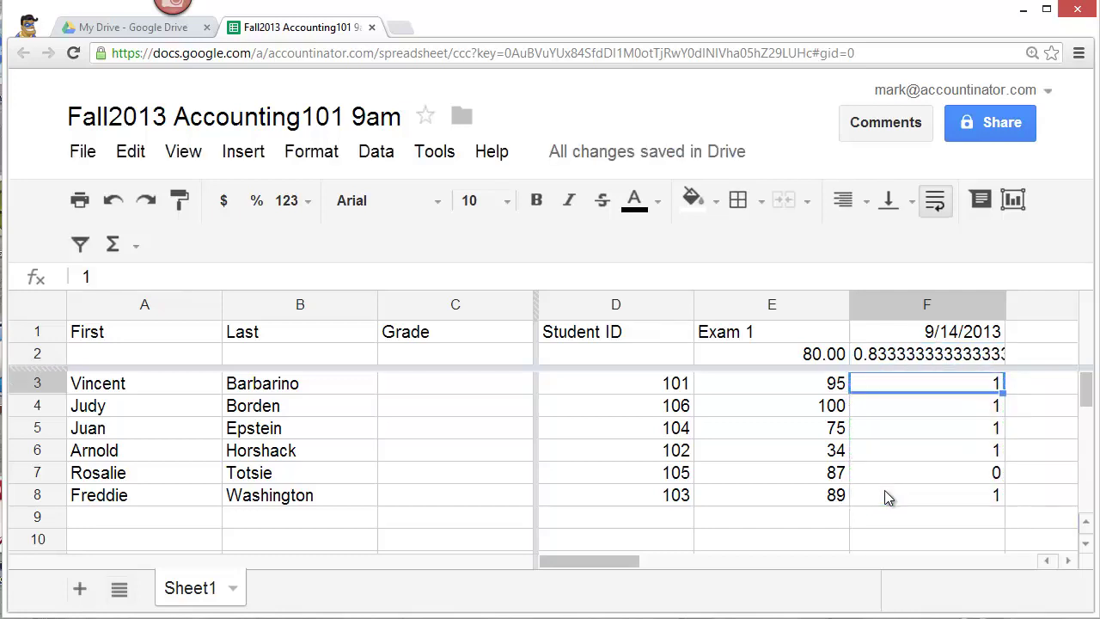
{"action": "left_click", "coordinate": [902, 360]}
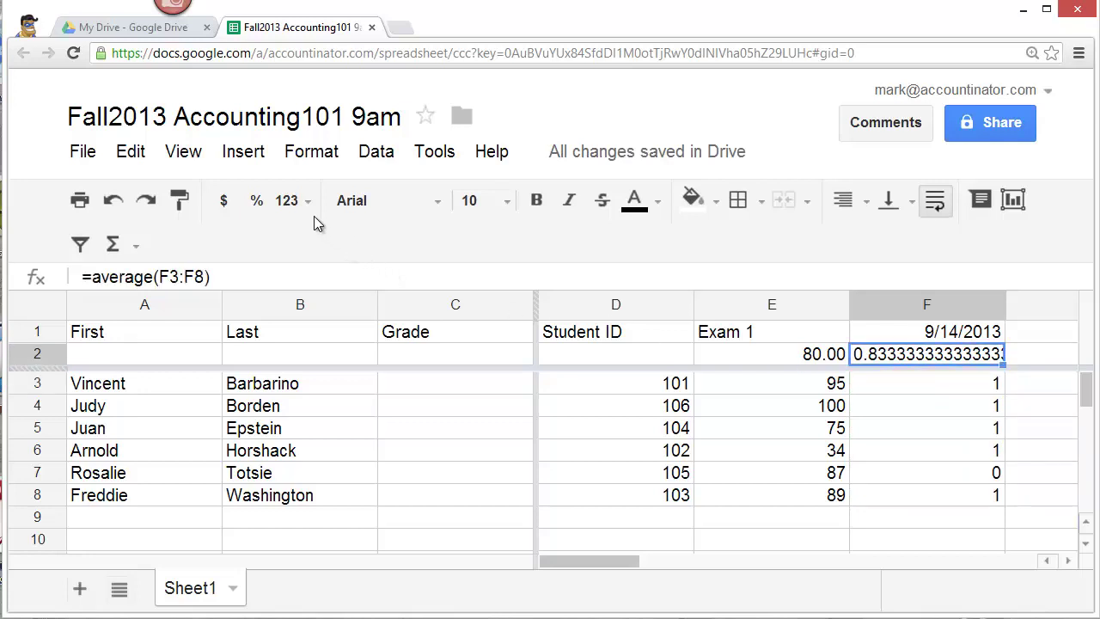
{"action": "left_click", "coordinate": [258, 207]}
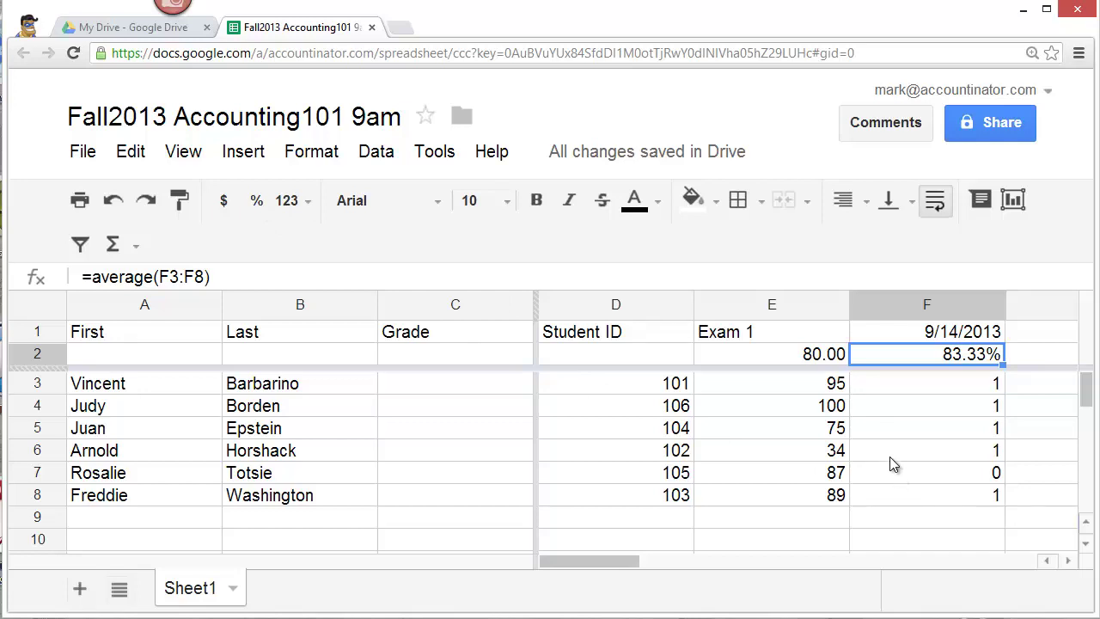
Step: Post a comment on F5 noting bad behavior and that the student was sent to a teacher
{"action": "right_click", "coordinate": [889, 428]}
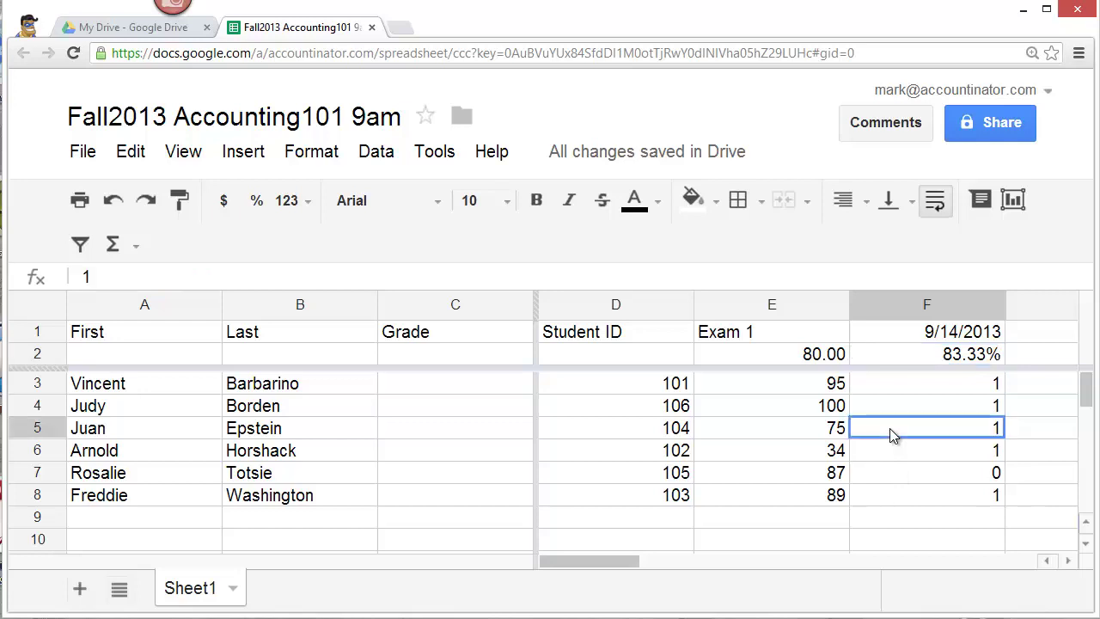
{"action": "scroll", "coordinate": [952, 490], "scroll_direction": "down", "scroll_amount": 1}
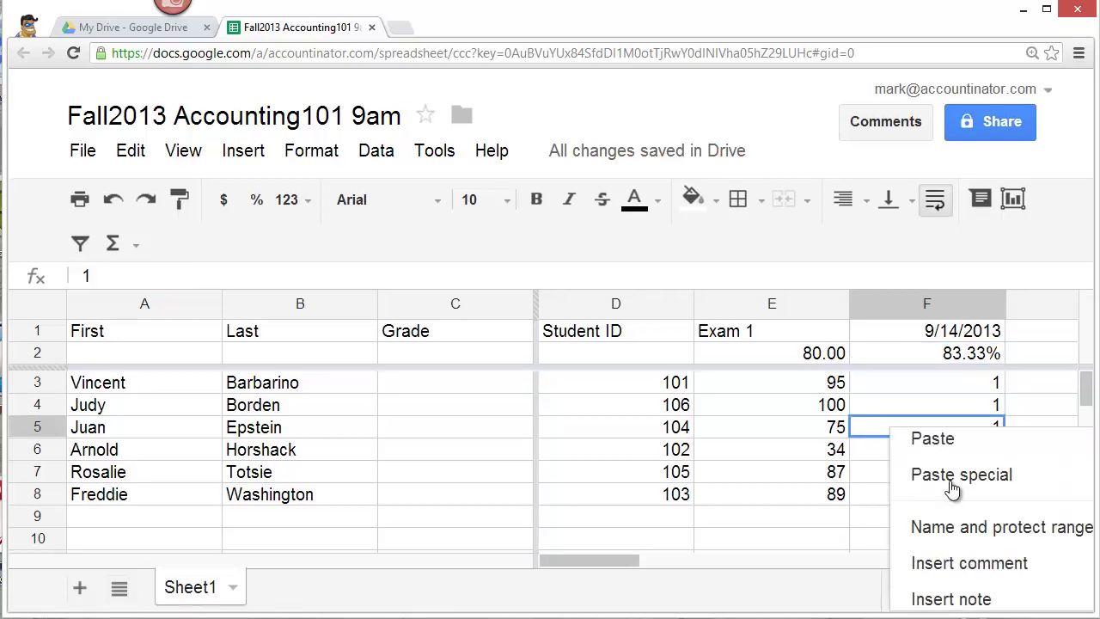
{"action": "left_click", "coordinate": [955, 565]}
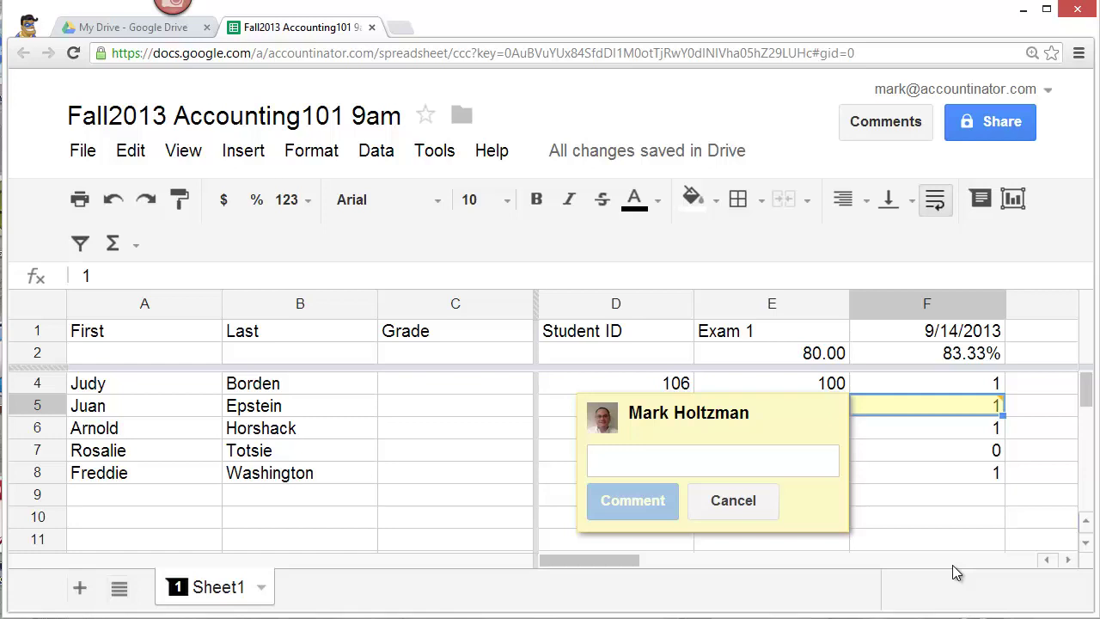
{"action": "type", "text": "Bad behavior"}
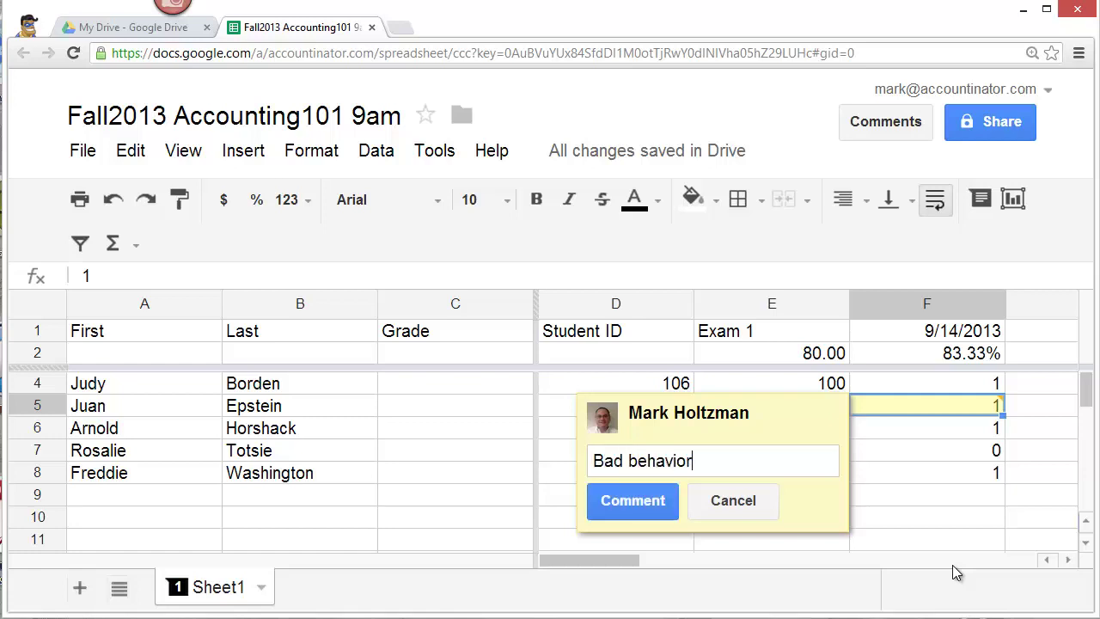
{"action": "type", "text": ". Sent to M"}
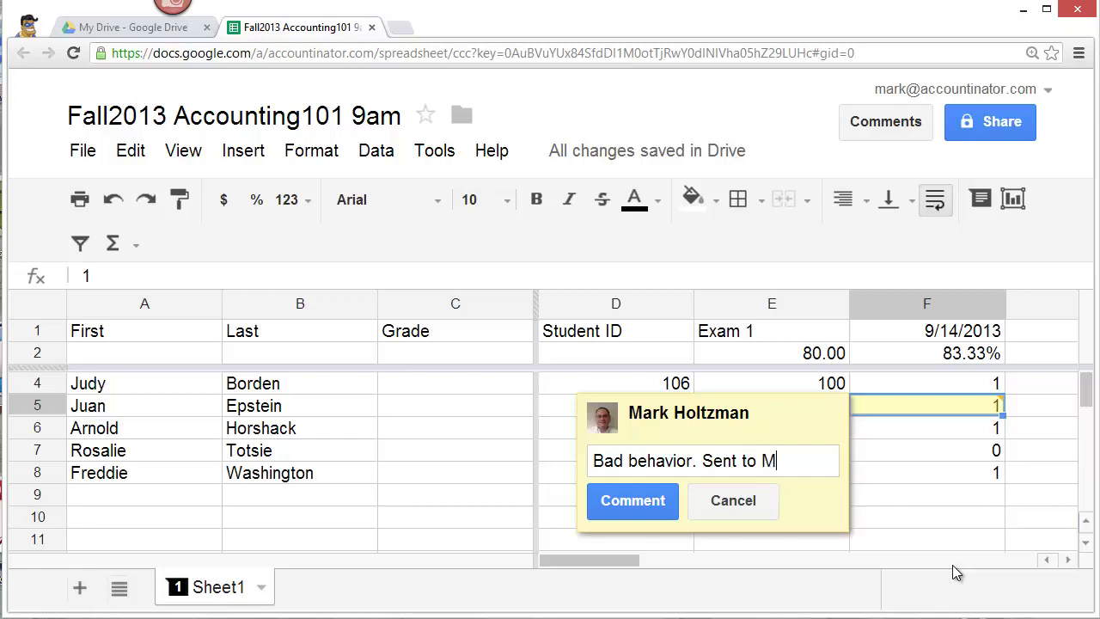
{"action": "type", "text": "r. Woodman"}
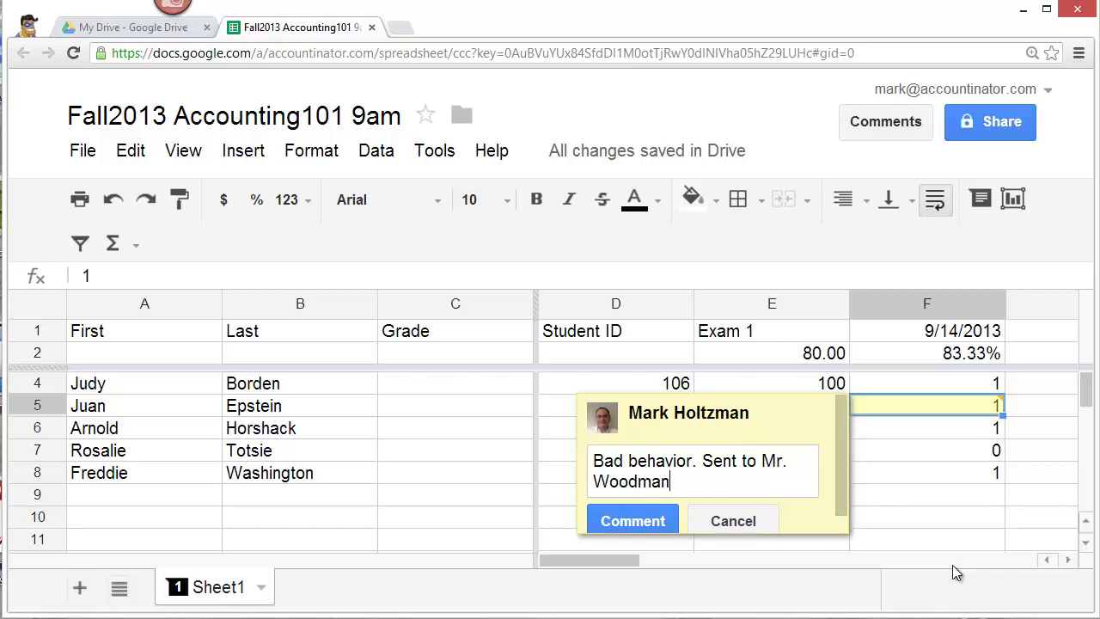
{"action": "type", "text": "."}
{"action": "left_click", "coordinate": [623, 516]}
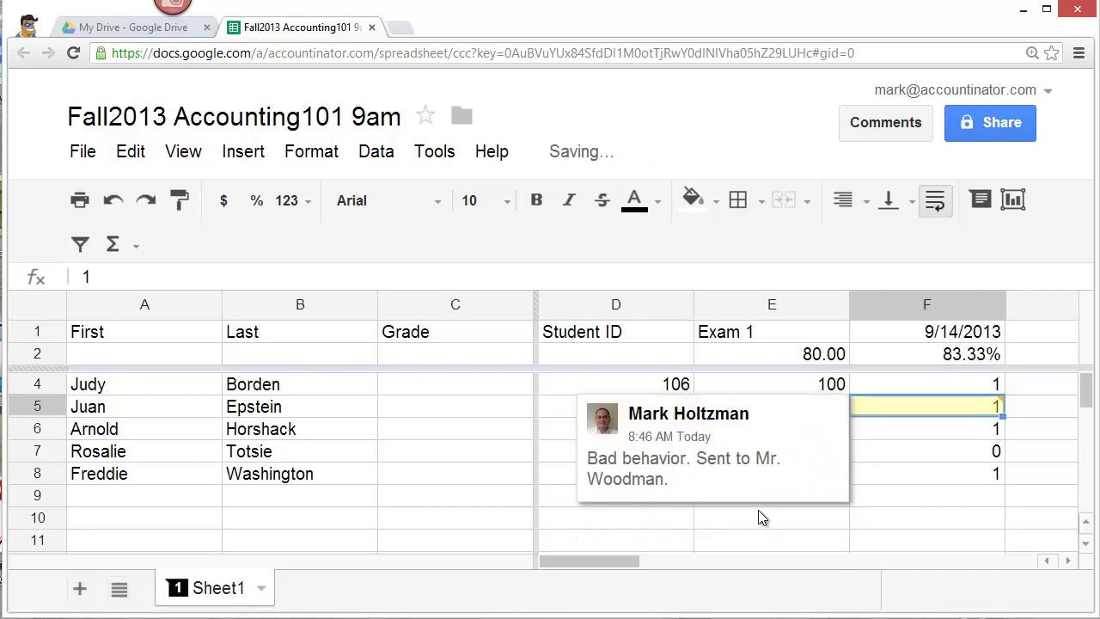
{"action": "left_click", "coordinate": [918, 478]}
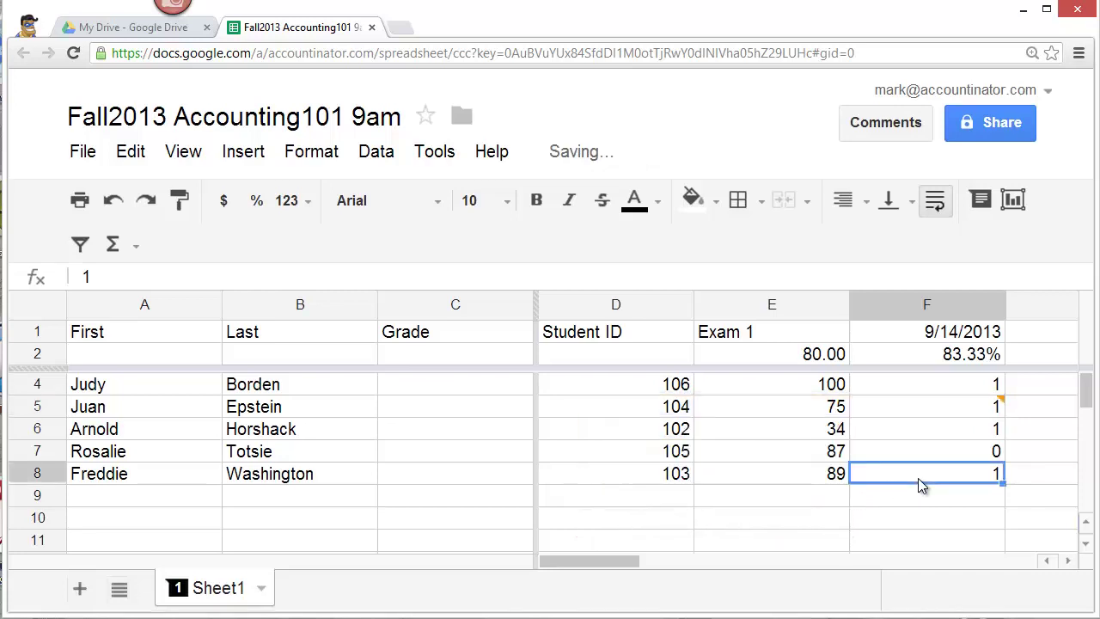
{"action": "left_click", "coordinate": [940, 406]}
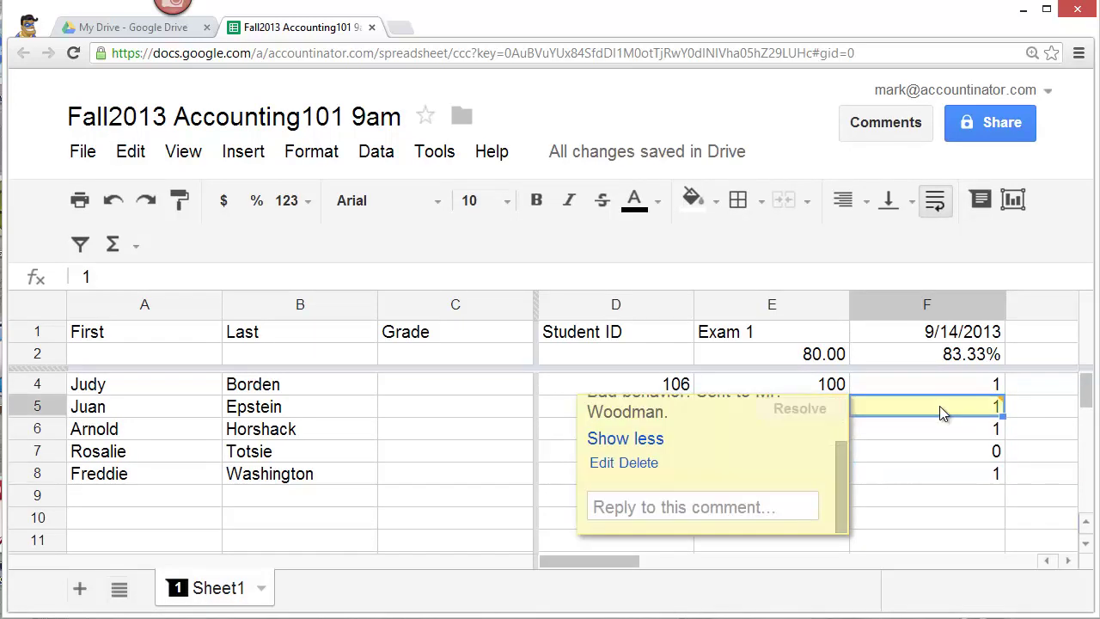
{"action": "left_click", "coordinate": [950, 469]}
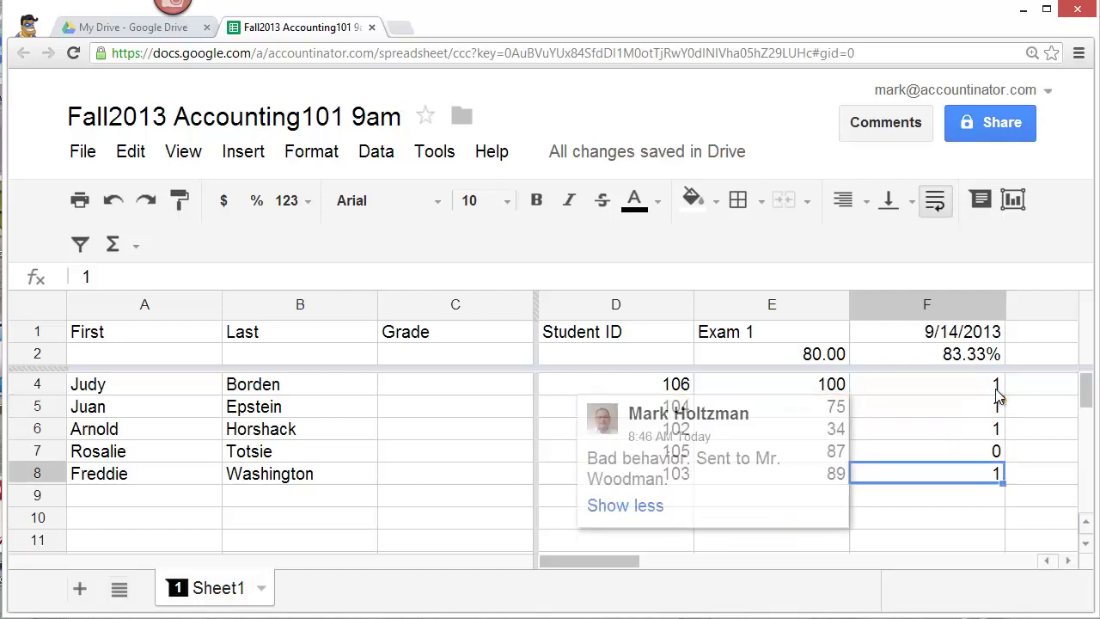
{"action": "mouse_move", "coordinate": [1002, 404]}
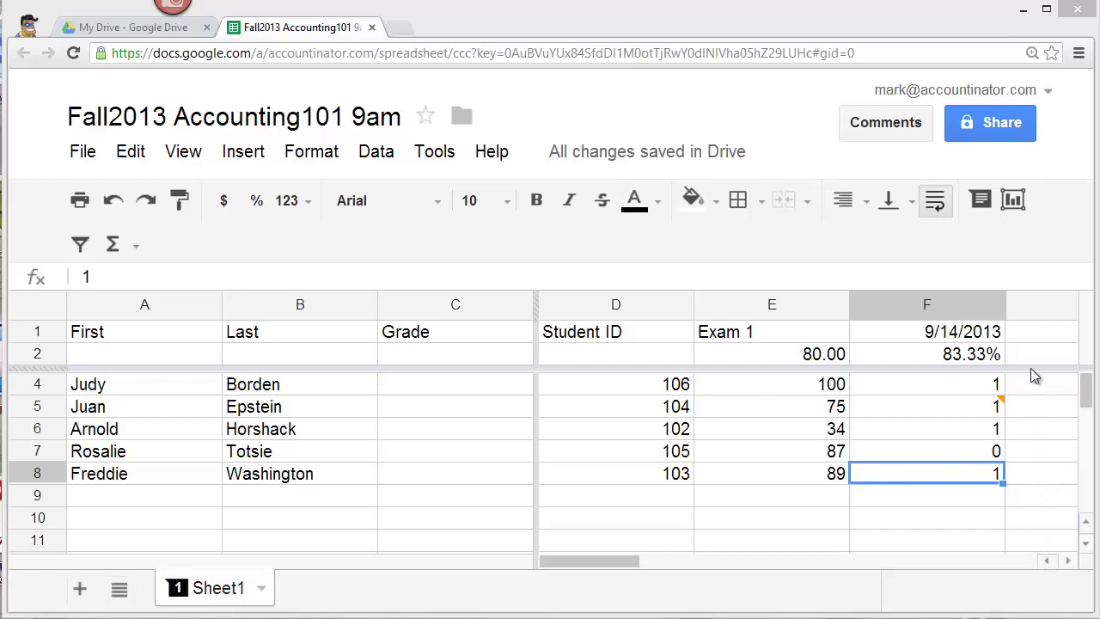
Step: Add a 'Homework 1' header in G1 and move to G3 for the first student
{"action": "left_click", "coordinate": [1034, 332]}
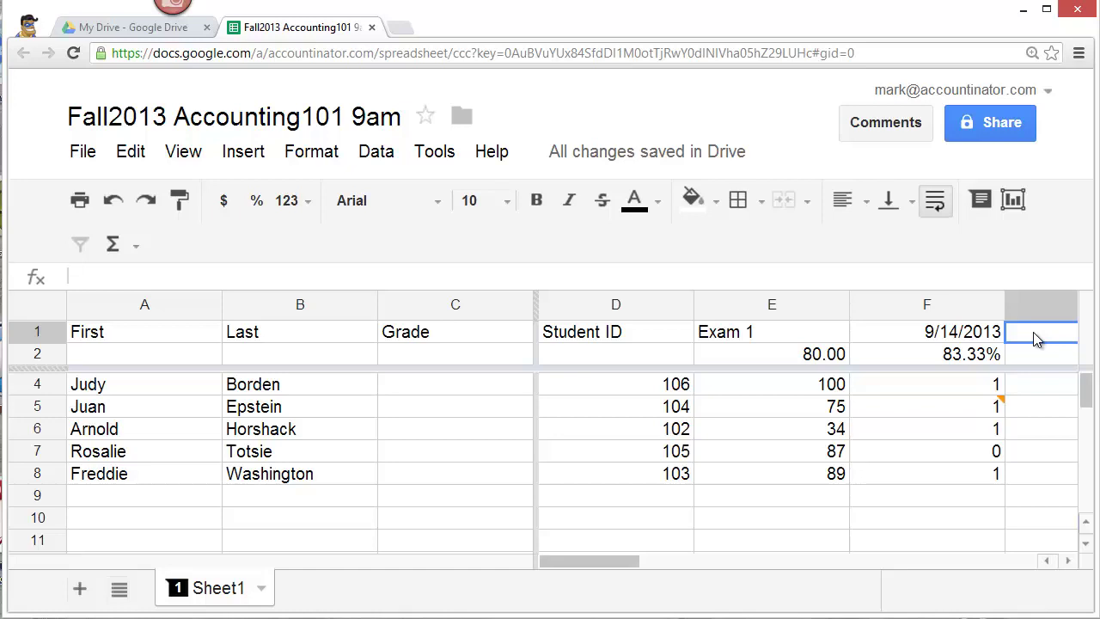
{"action": "type", "text": "Homework"}
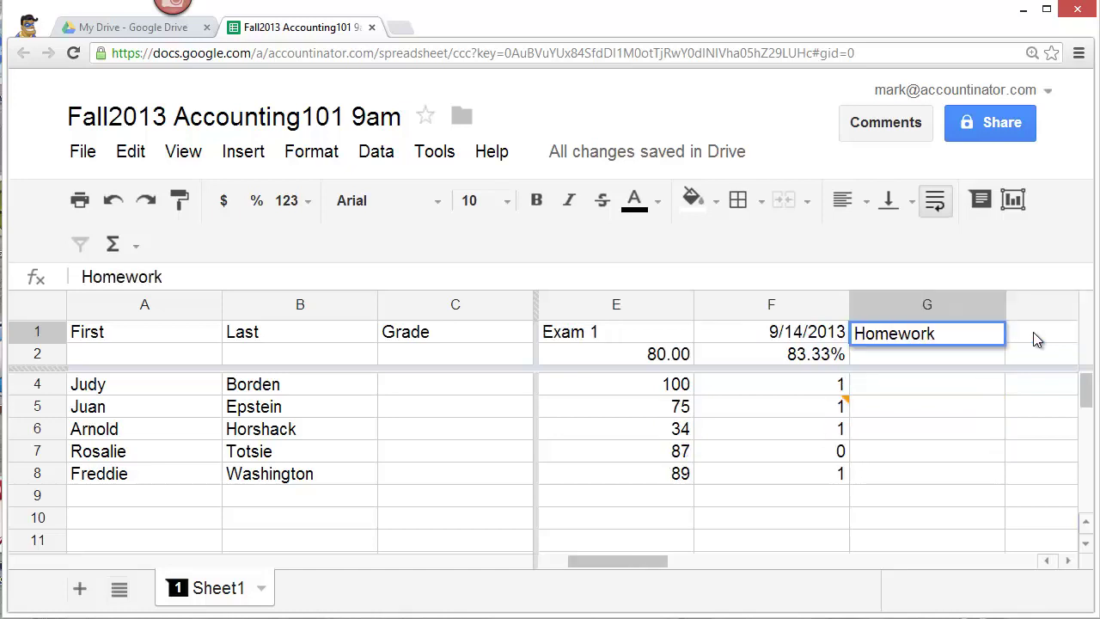
{"action": "type", "text": " 1"}
{"action": "key", "text": "Return"}
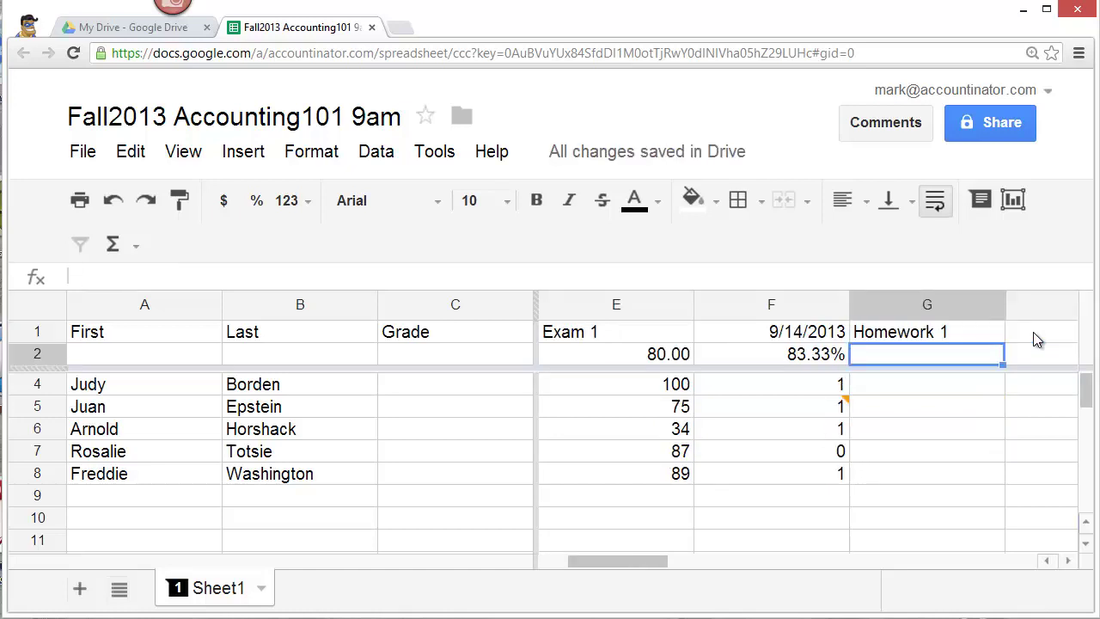
{"action": "left_click", "coordinate": [987, 387]}
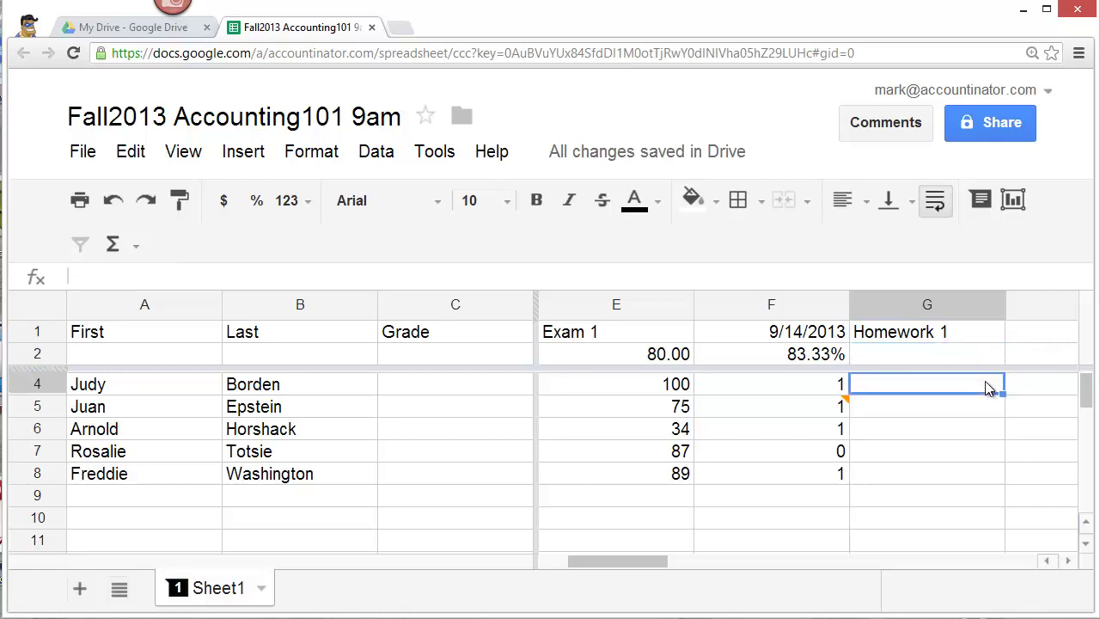
{"action": "key", "text": "Up"}
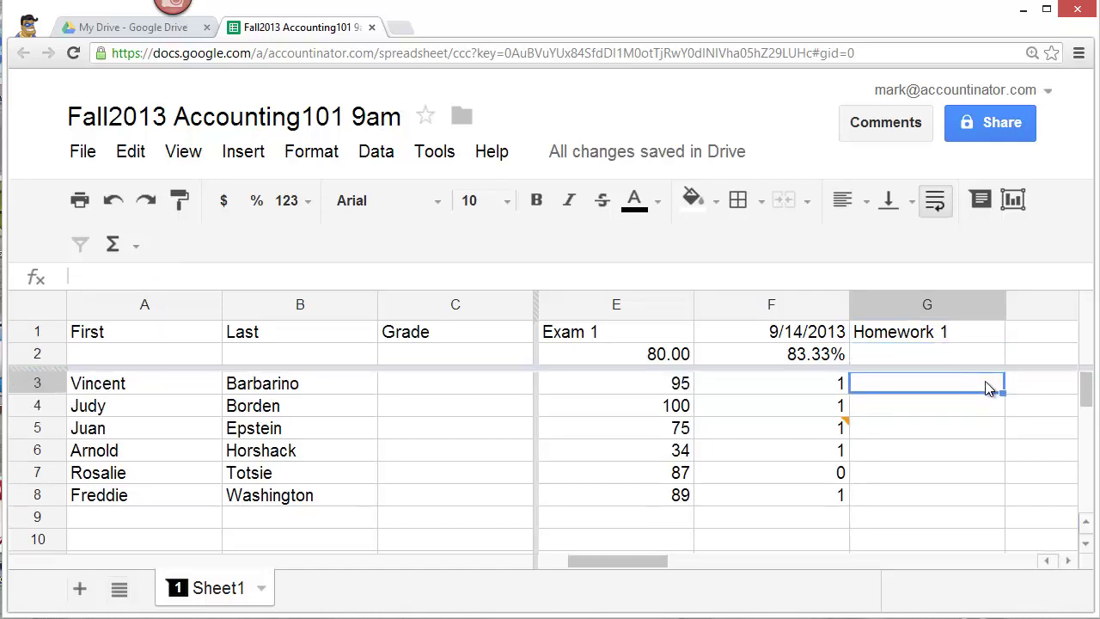
{"action": "key", "text": "Down"}
{"action": "key", "text": "Down"}
{"action": "key", "text": "Down"}
{"action": "key", "text": "Down"}
{"action": "key", "text": "Down"}
{"action": "key", "text": "Down"}
{"action": "key", "text": "Down"}
{"action": "key", "text": "Down"}
{"action": "key", "text": "Down"}
{"action": "key", "text": "Down"}
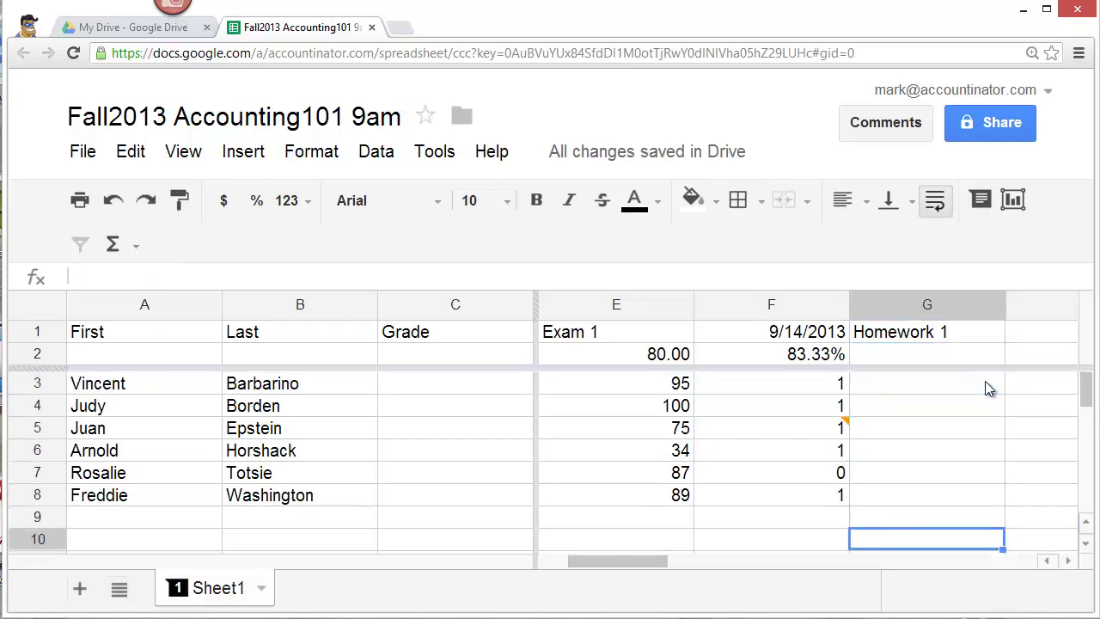
{"action": "key", "text": "Up"}
{"action": "key", "text": "Up"}
{"action": "key", "text": "Up"}
{"action": "key", "text": "Up"}
{"action": "key", "text": "Up"}
{"action": "key", "text": "Up"}
{"action": "key", "text": "Up"}
{"action": "key", "text": "Up"}
{"action": "key", "text": "Up"}
{"action": "key", "text": "Up"}
{"action": "key", "text": "Up"}
{"action": "key", "text": "Up"}
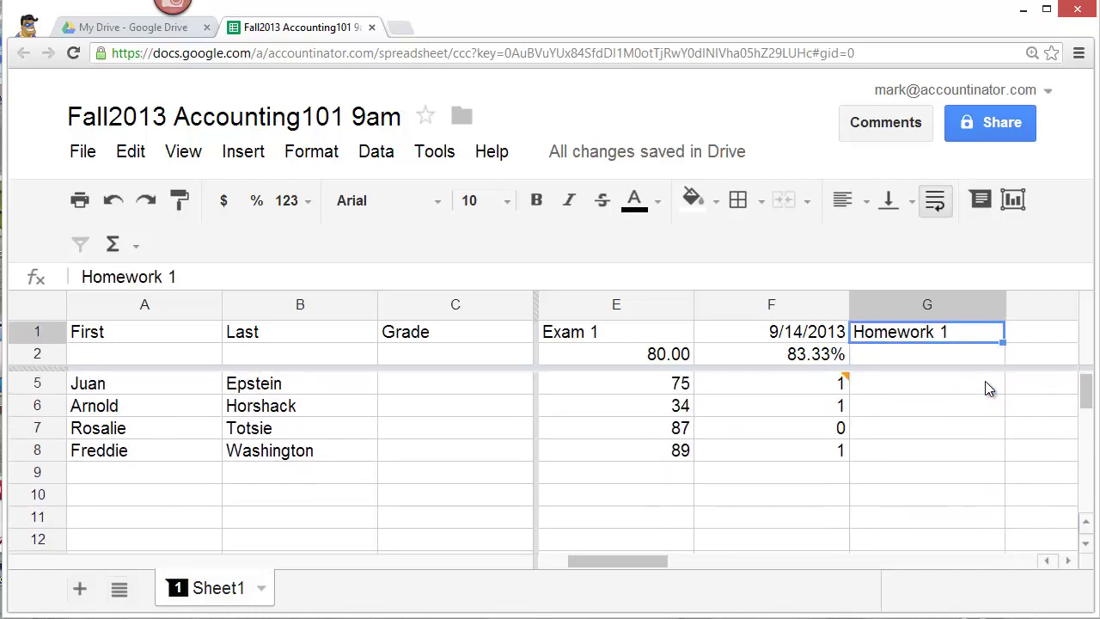
{"action": "key", "text": "Down"}
{"action": "key", "text": "Down"}
{"action": "key", "text": "Down"}
{"action": "key", "text": "Up"}
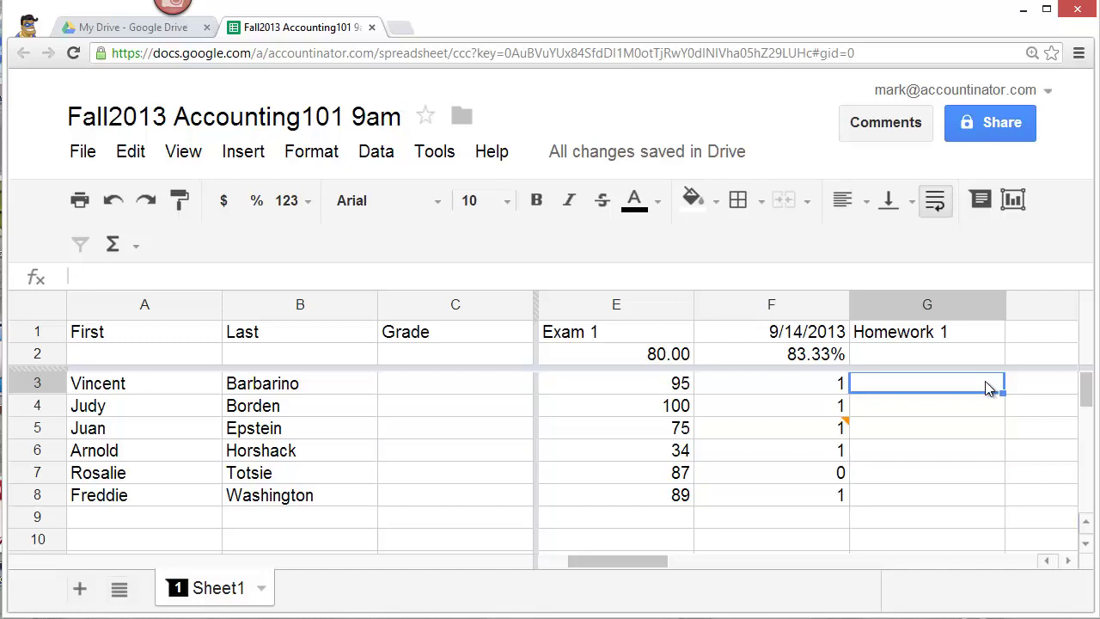
Step: Enter Homework 1 scores 100, 80, 85, 20, 90 and 70 into G3:G8
{"action": "type", "text": "100"}
{"action": "key", "text": "Return"}
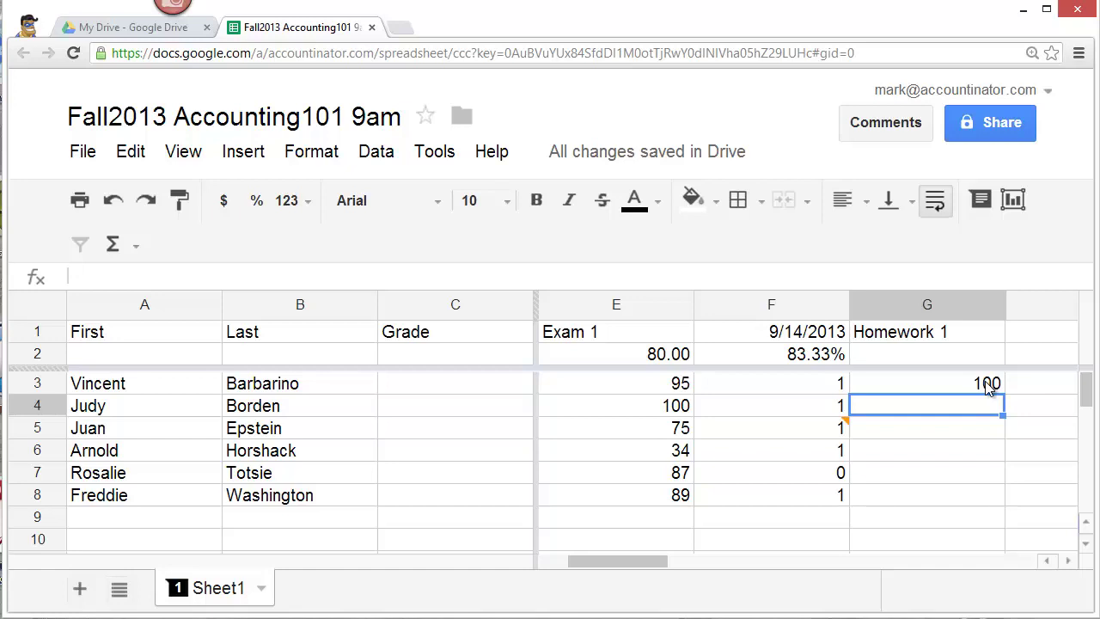
{"action": "type", "text": "80"}
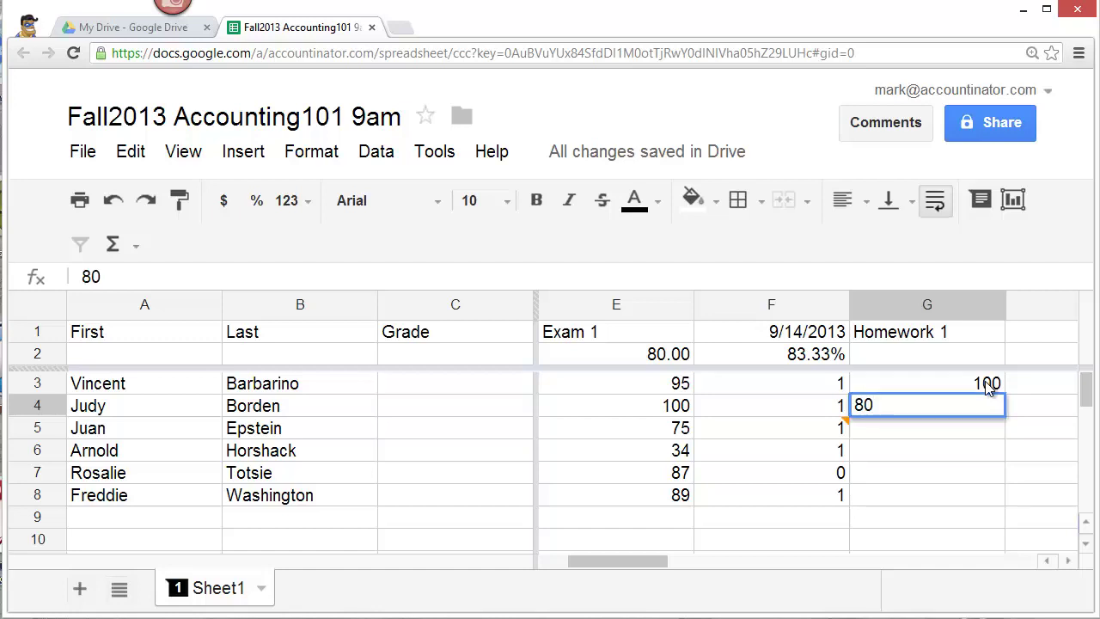
{"action": "key", "text": "Return"}
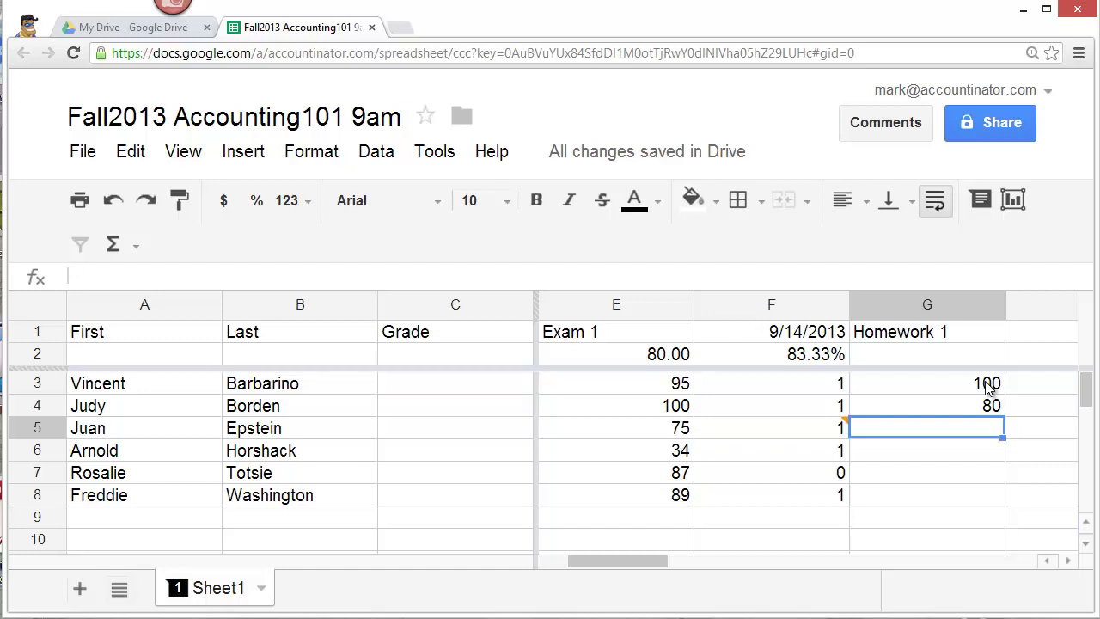
{"action": "type", "text": "85"}
{"action": "key", "text": "Return"}
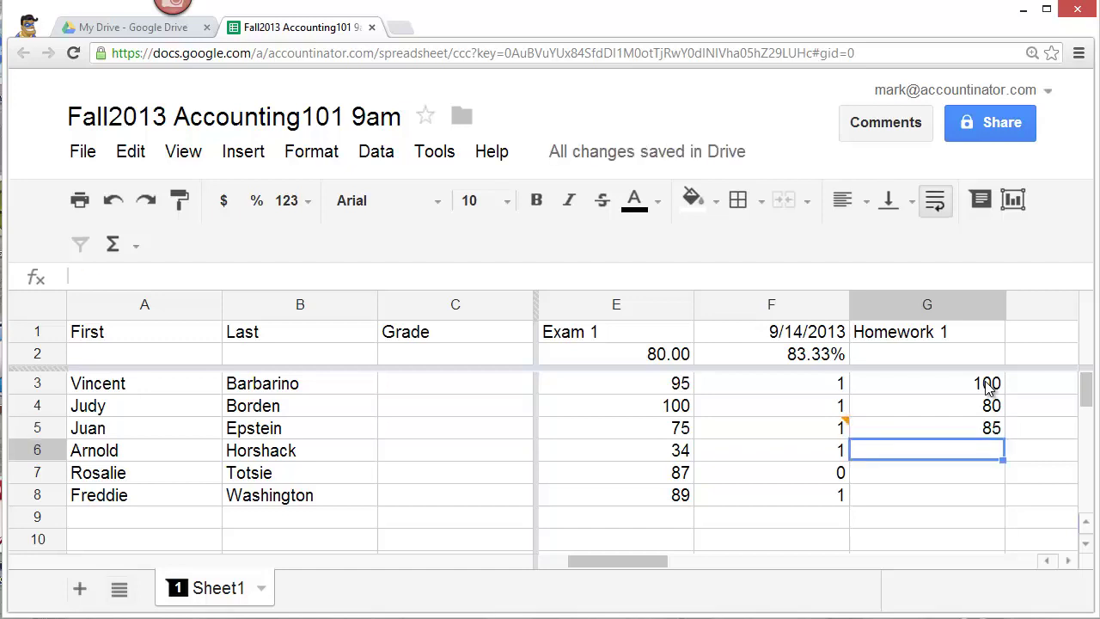
{"action": "type", "text": "20"}
{"action": "key", "text": "Return"}
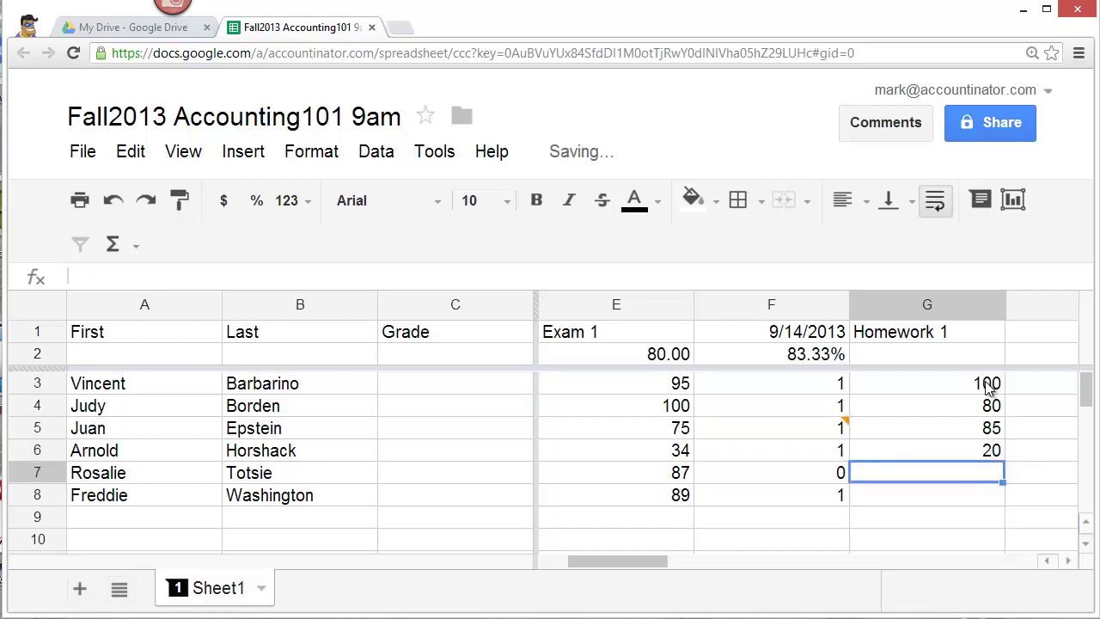
{"action": "type", "text": "90"}
{"action": "key", "text": "Return"}
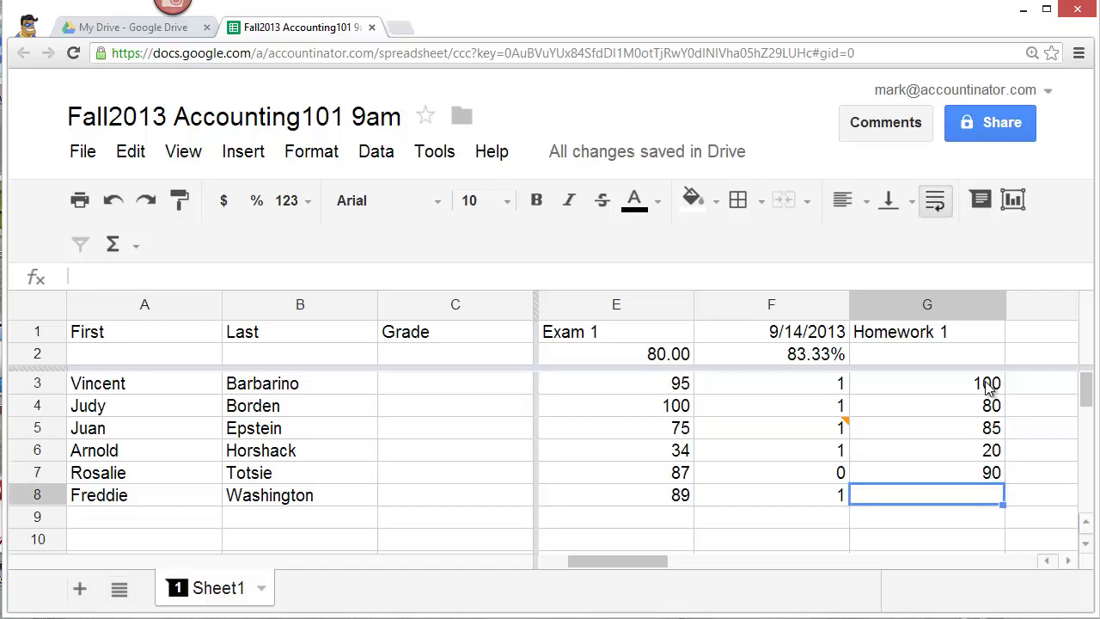
{"action": "type", "text": "70"}
{"action": "key", "text": "Return"}
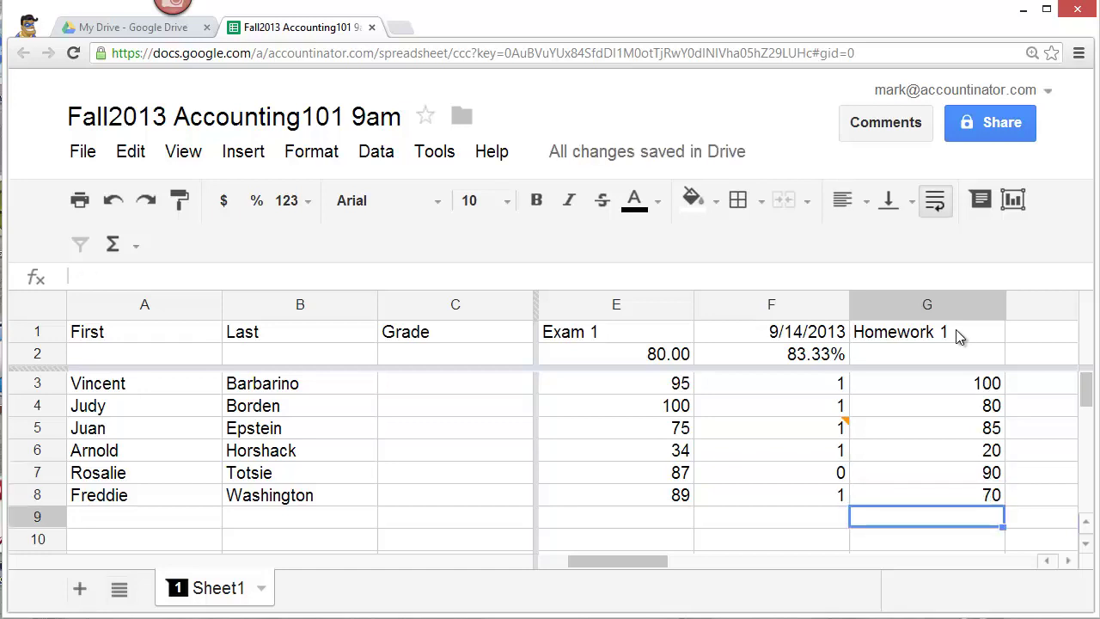
Step: Enter =average(G3:G8) in G2 and format it to two decimals, showing 74.17
{"action": "left_click", "coordinate": [948, 361]}
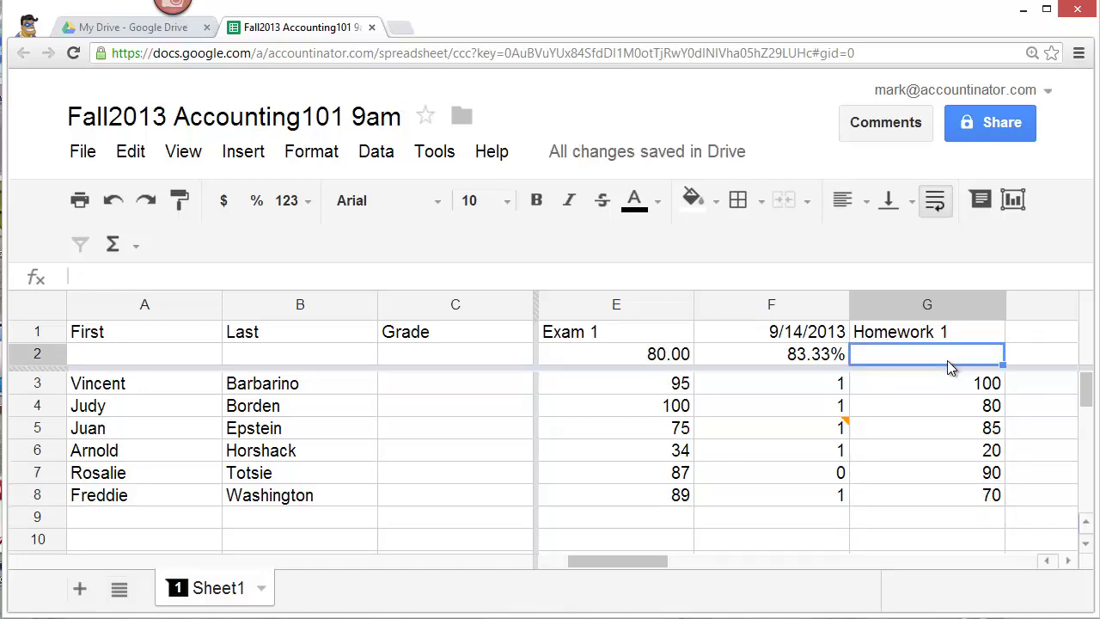
{"action": "type", "text": "=average("}
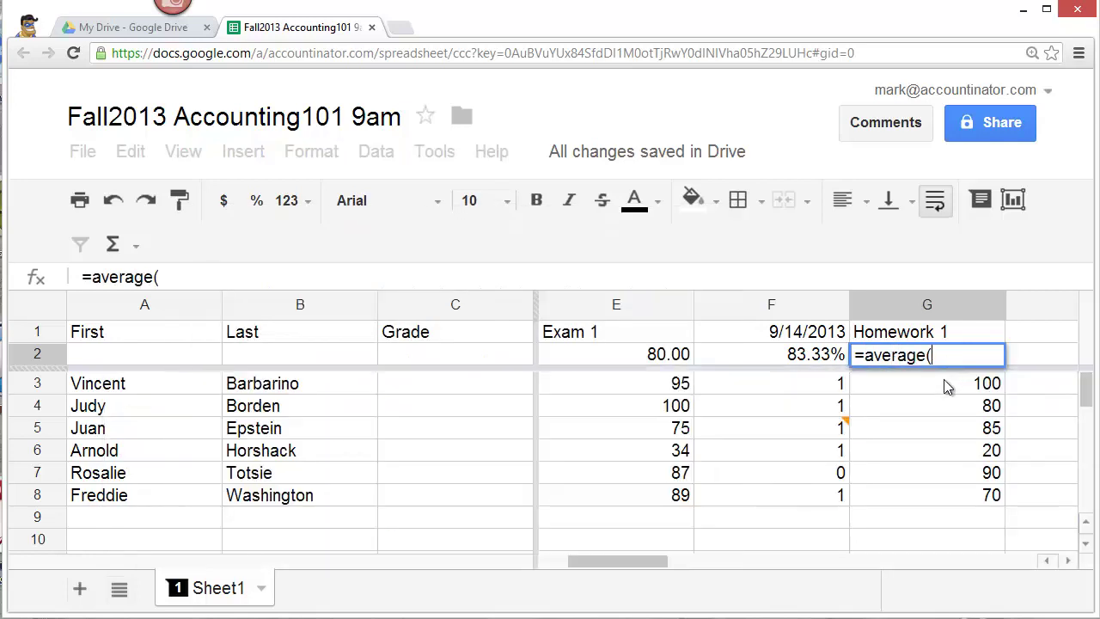
{"action": "left_click_drag", "start_coordinate": [946, 384], "coordinate": [949, 496]}
{"action": "type", "text": ")"}
{"action": "key", "text": "Return"}
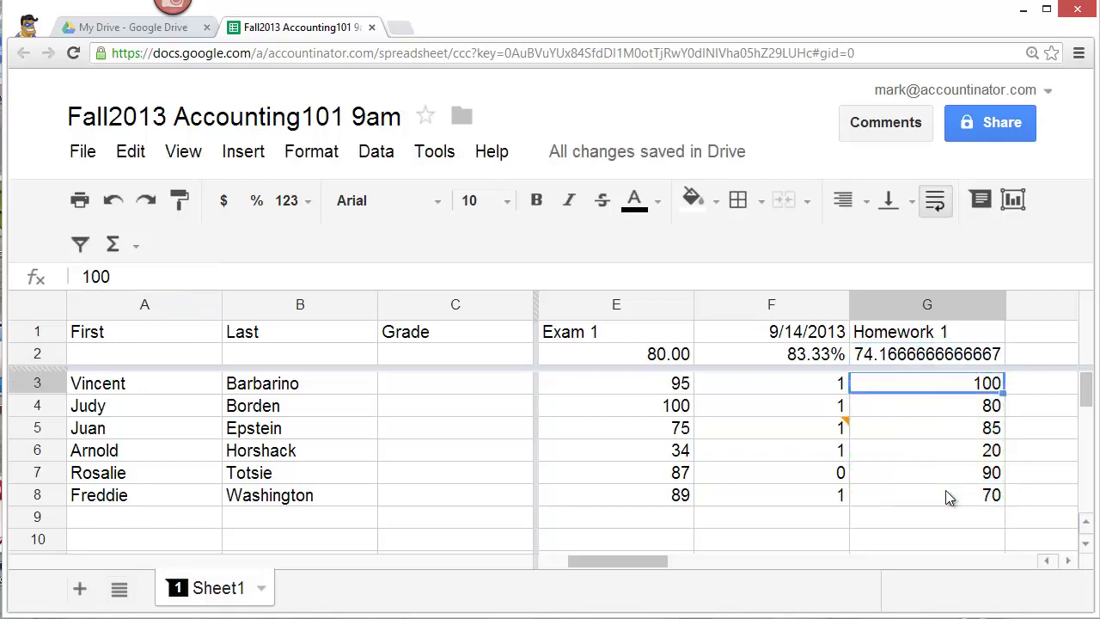
{"action": "left_click", "coordinate": [934, 365]}
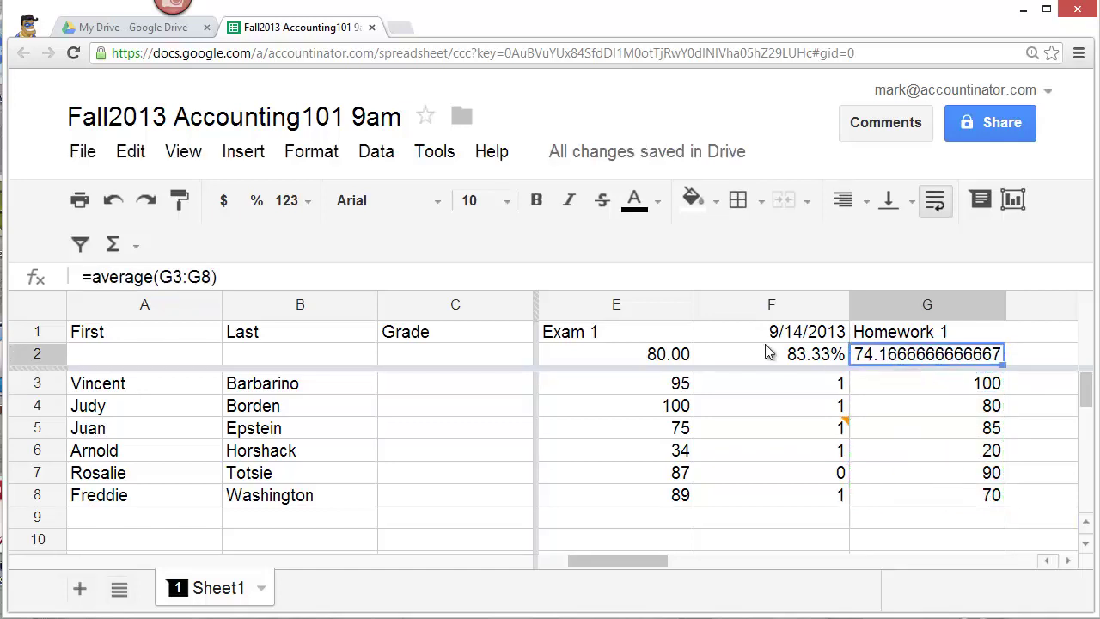
{"action": "left_click", "coordinate": [307, 205]}
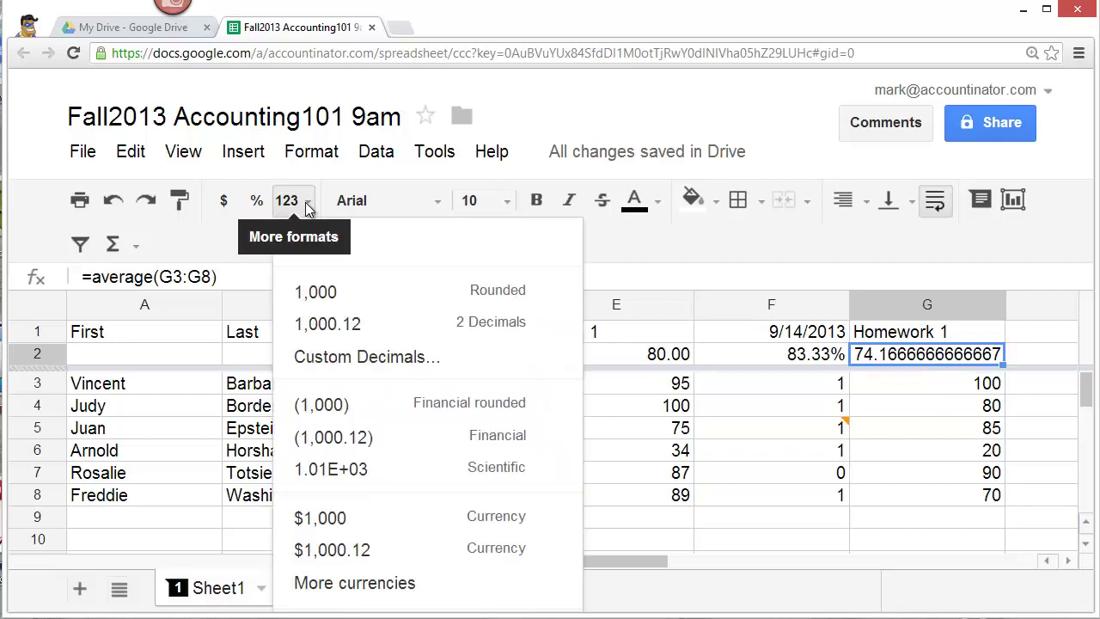
{"action": "left_click", "coordinate": [331, 324]}
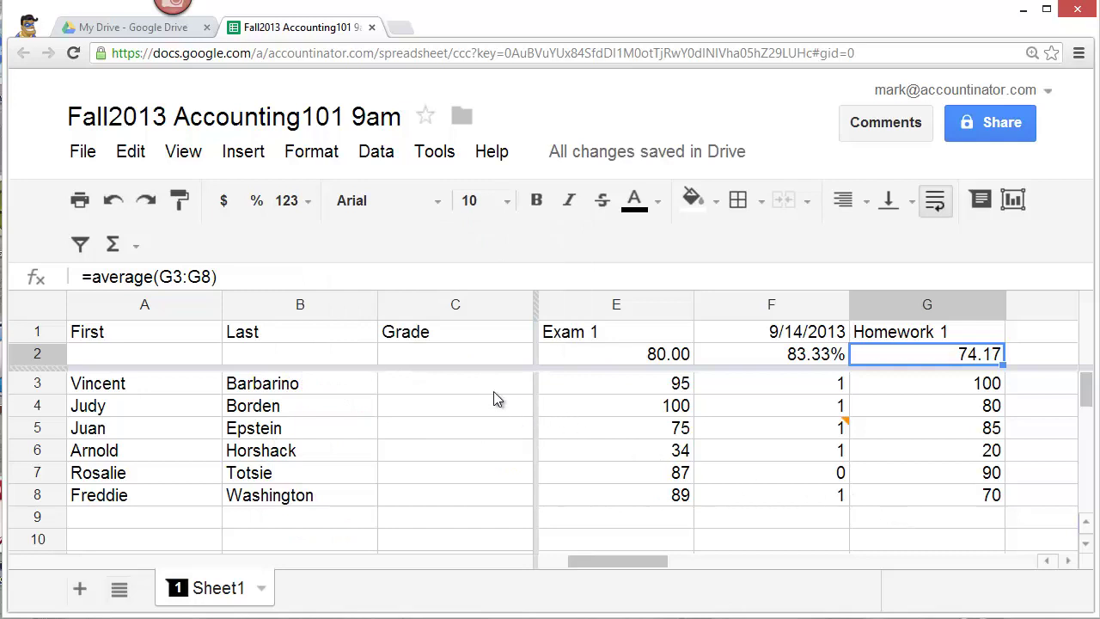
Step: Enter =E3*.75+G3*.25 in C3, giving the first student a grade of 96.25
{"action": "left_click", "coordinate": [567, 382]}
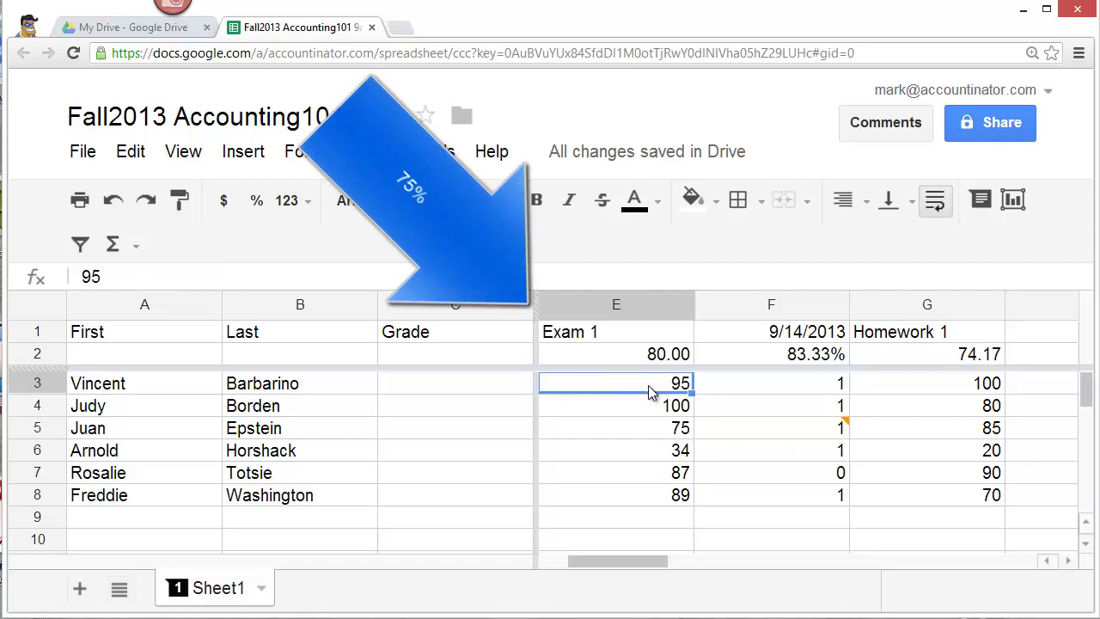
{"action": "left_click", "coordinate": [892, 392]}
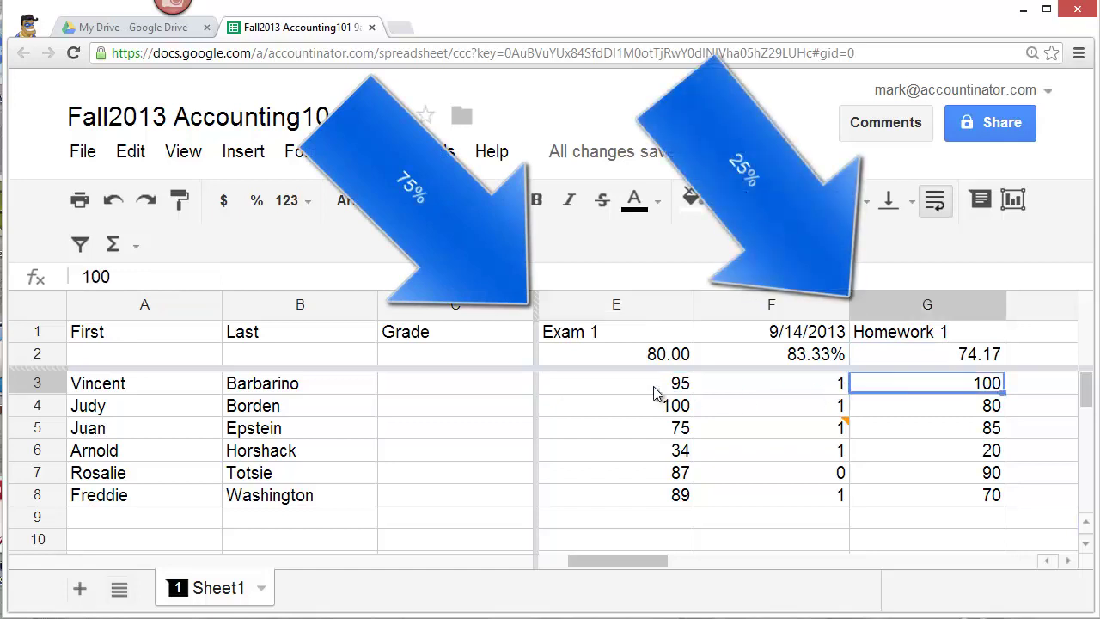
{"action": "left_click", "coordinate": [493, 383]}
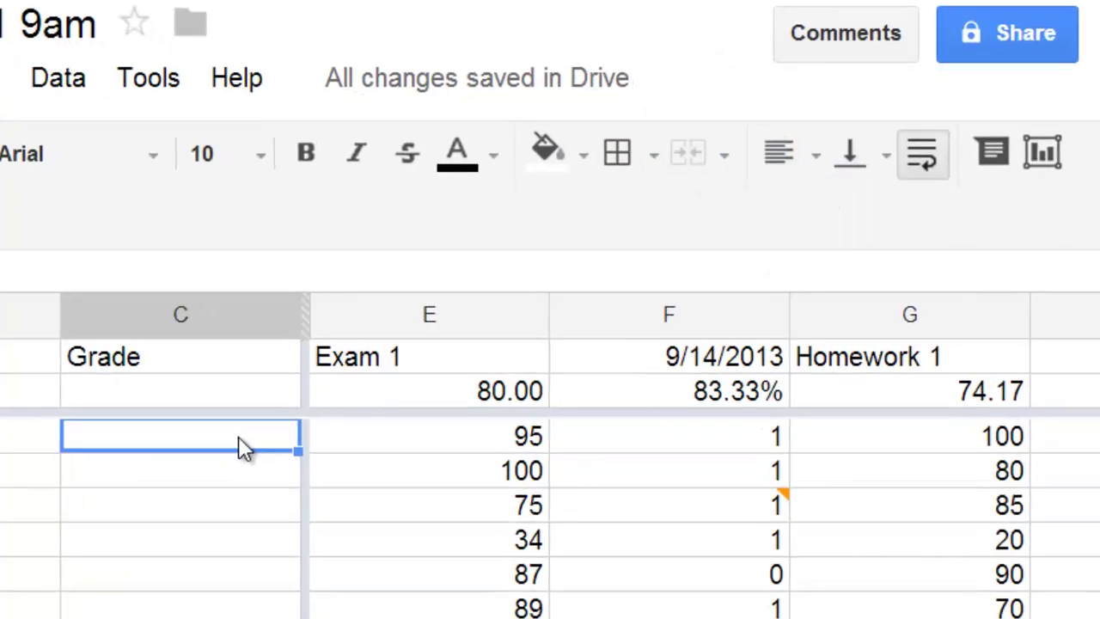
{"action": "type", "text": "="}
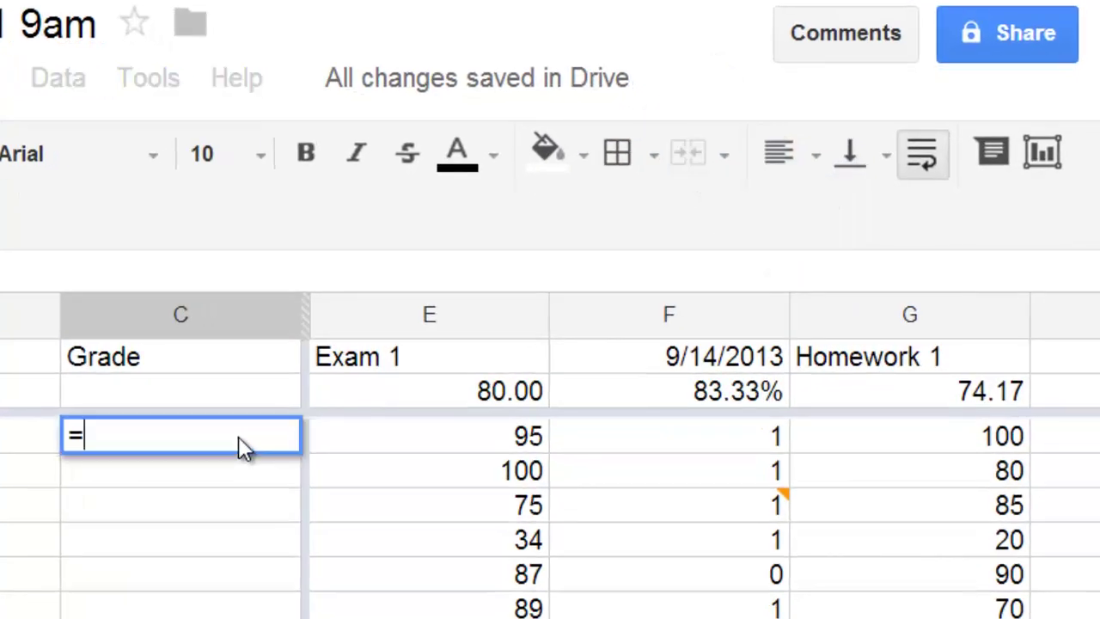
{"action": "left_click", "coordinate": [350, 438]}
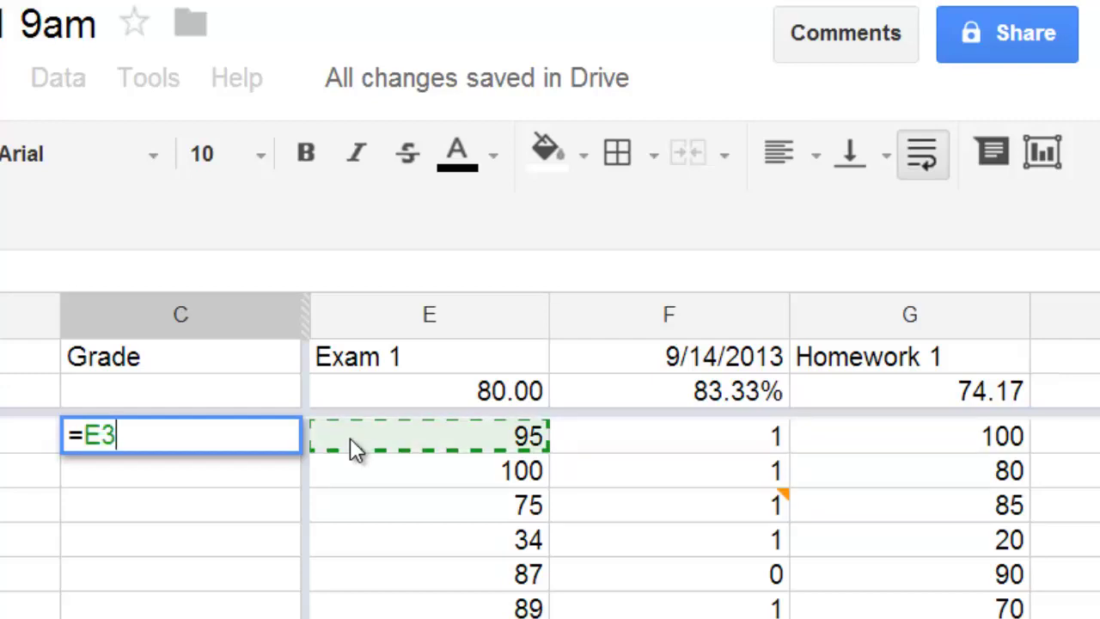
{"action": "type", "text": "*.75"}
{"action": "type", "text": "+"}
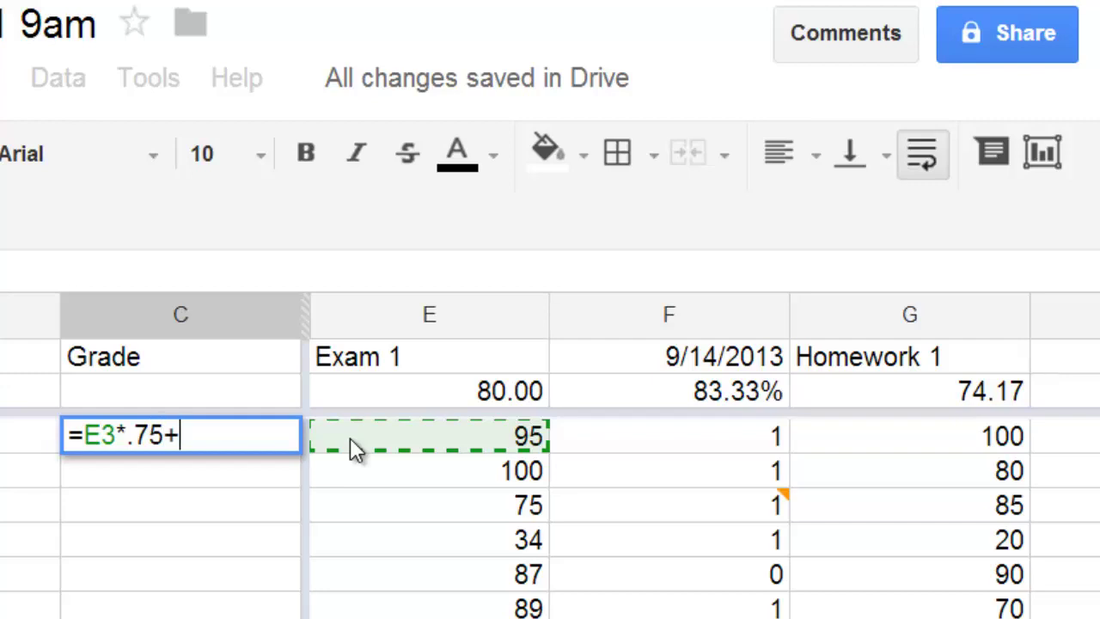
{"action": "left_click", "coordinate": [844, 440]}
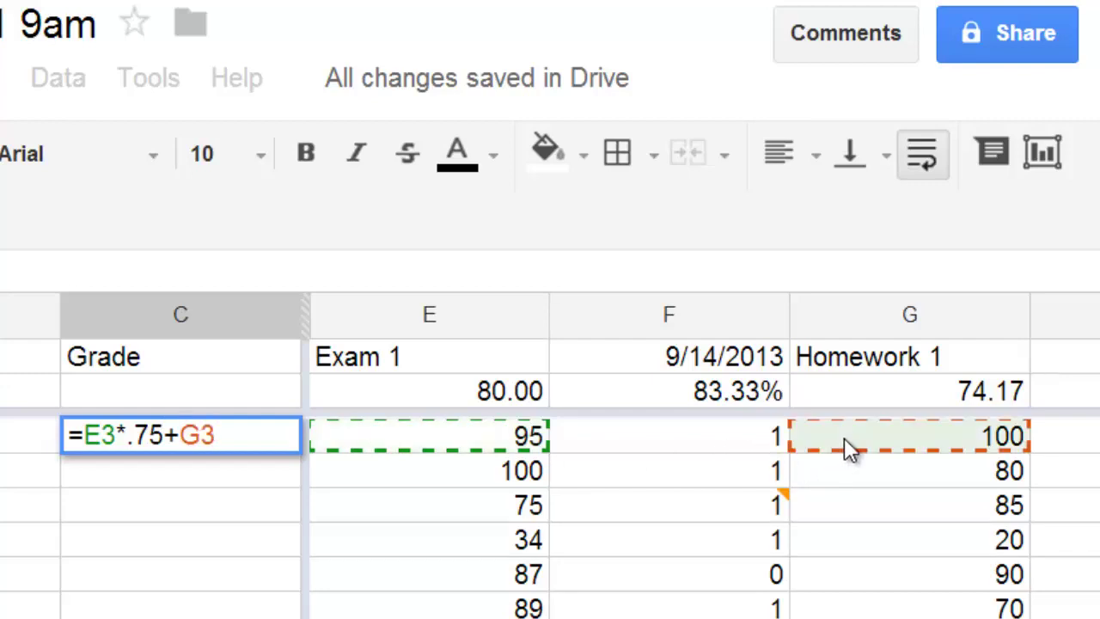
{"action": "type", "text": "*.25"}
{"action": "key", "text": "Return"}
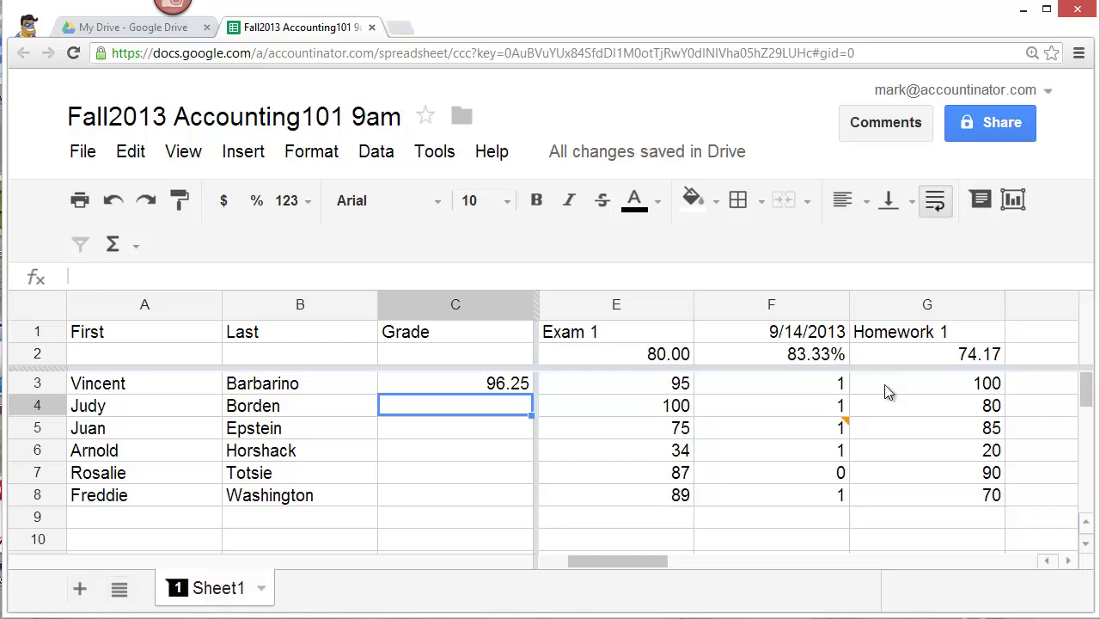
Step: Copy C3's grade formula into C4:C8, giving 95, 77.5, 30.5, 87.75 and 84.25
{"action": "left_click", "coordinate": [506, 384]}
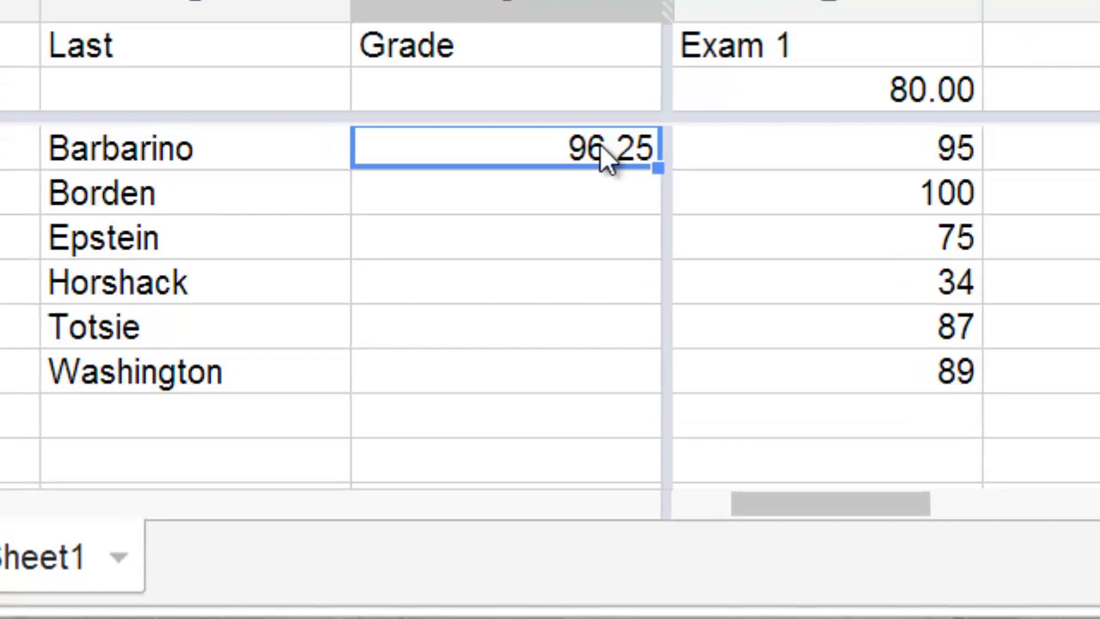
{"action": "right_click", "coordinate": [602, 148]}
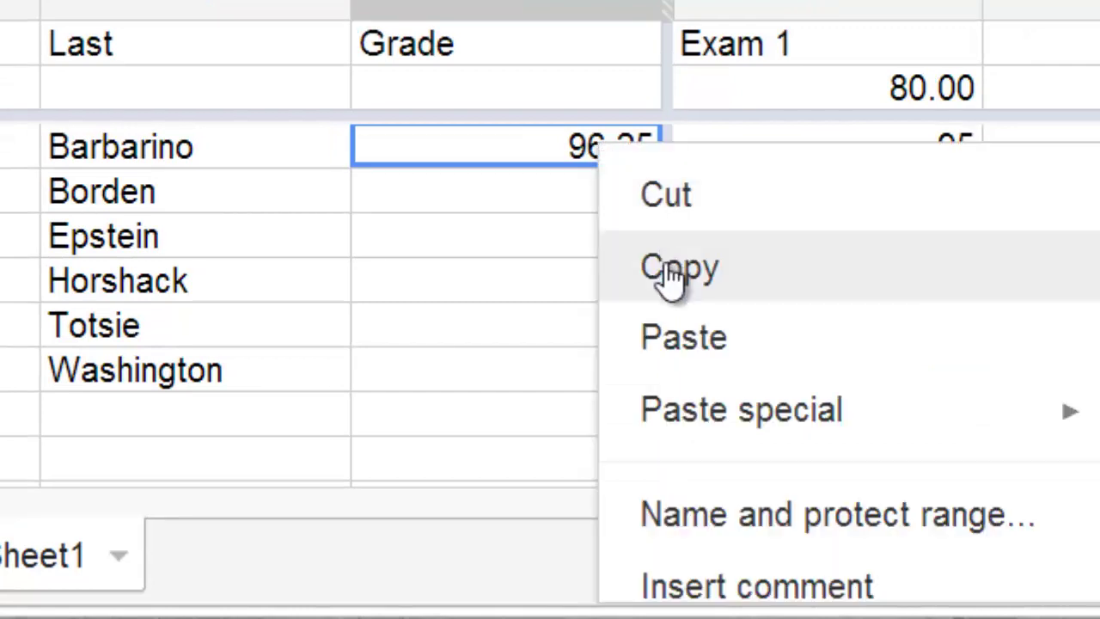
{"action": "left_click", "coordinate": [670, 274]}
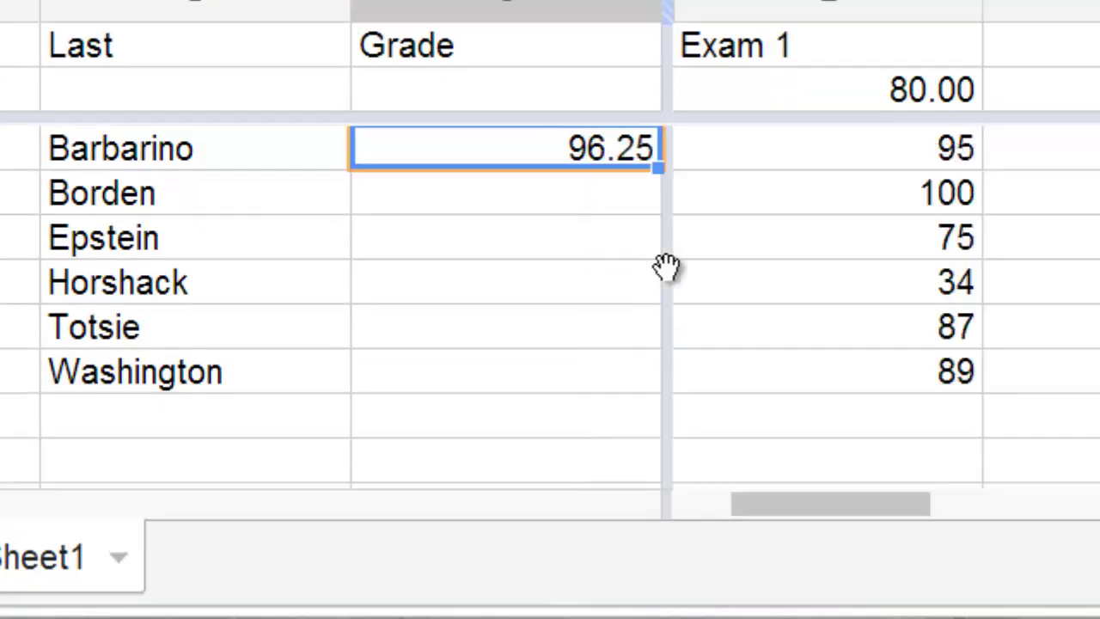
{"action": "left_click", "coordinate": [612, 205]}
{"action": "left_click_drag", "start_coordinate": [600, 231], "coordinate": [586, 367]}
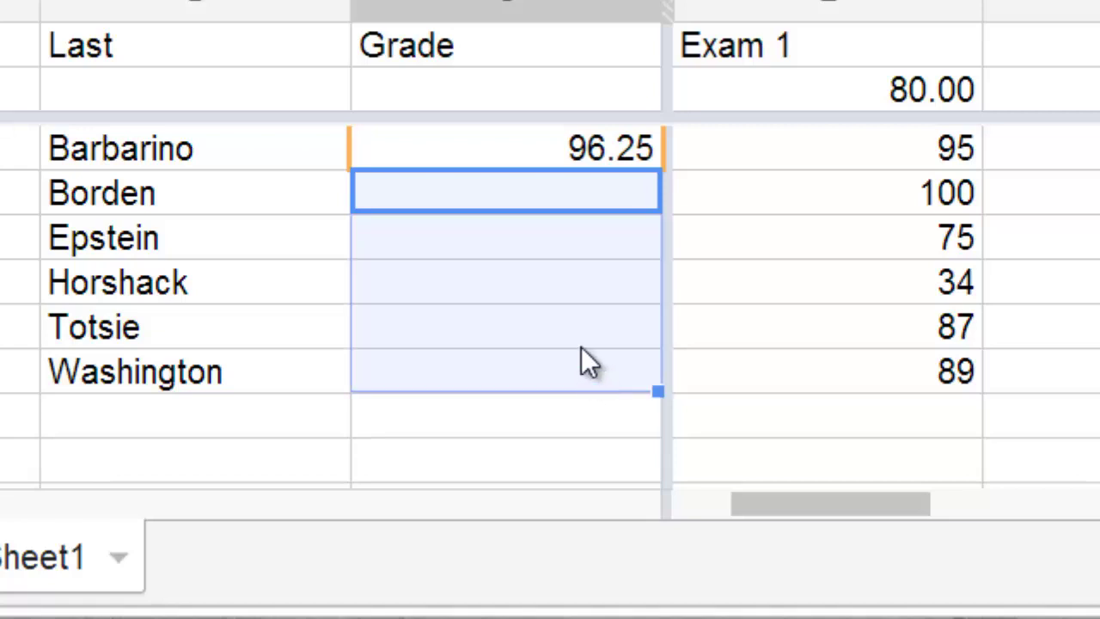
{"action": "right_click", "coordinate": [531, 289]}
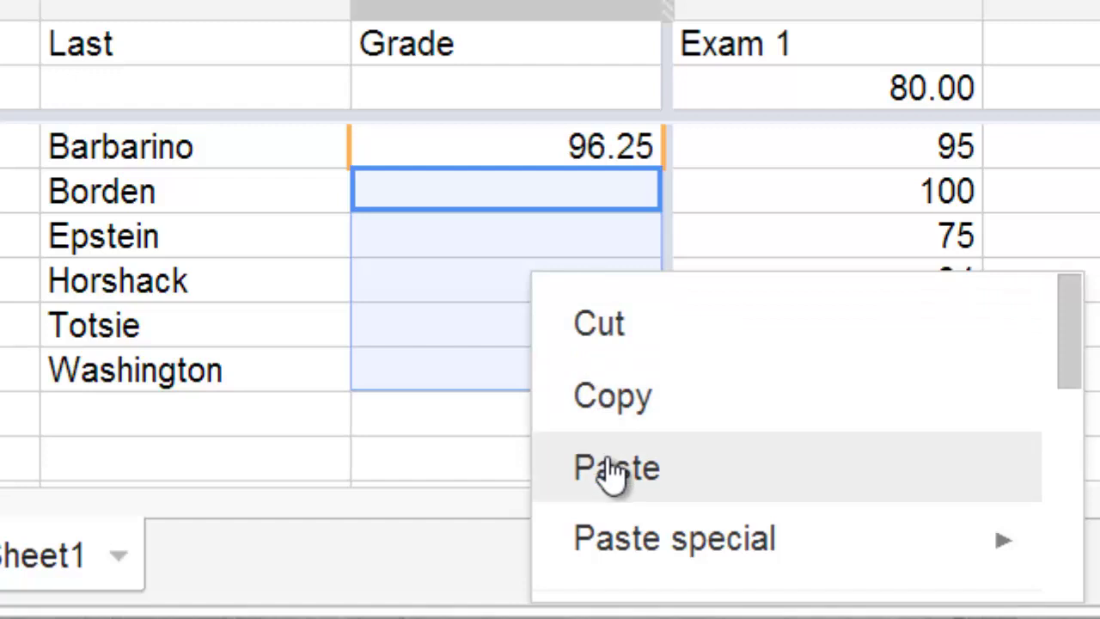
{"action": "left_click", "coordinate": [609, 464]}
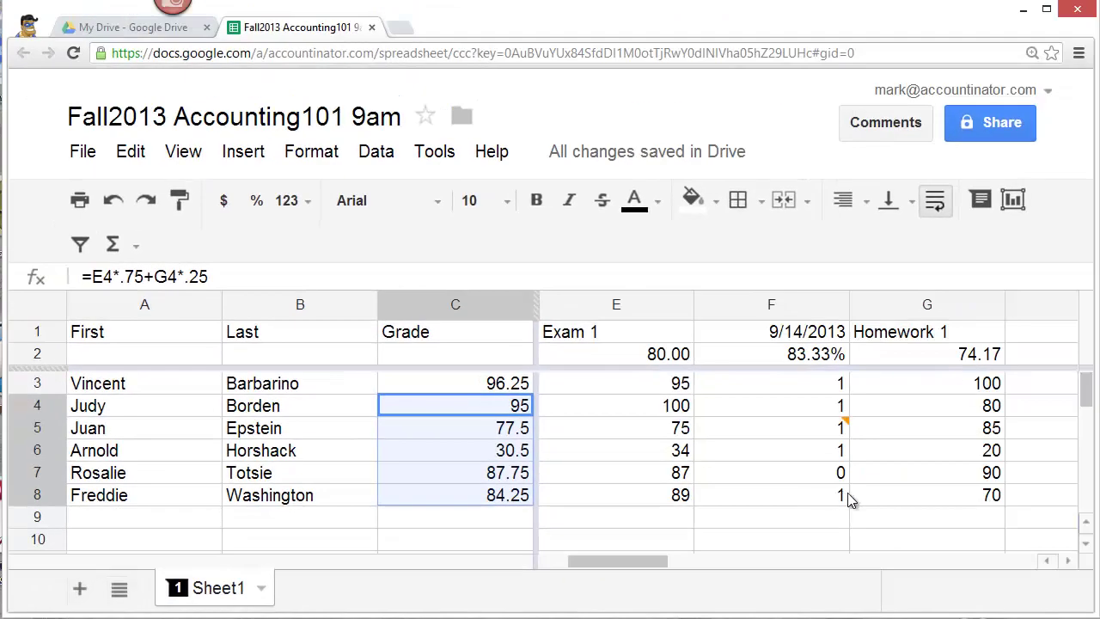
Step: Change the row-6 Homework 1 score from 20 to 40, raising that grade to 35.5
{"action": "left_click", "coordinate": [870, 502]}
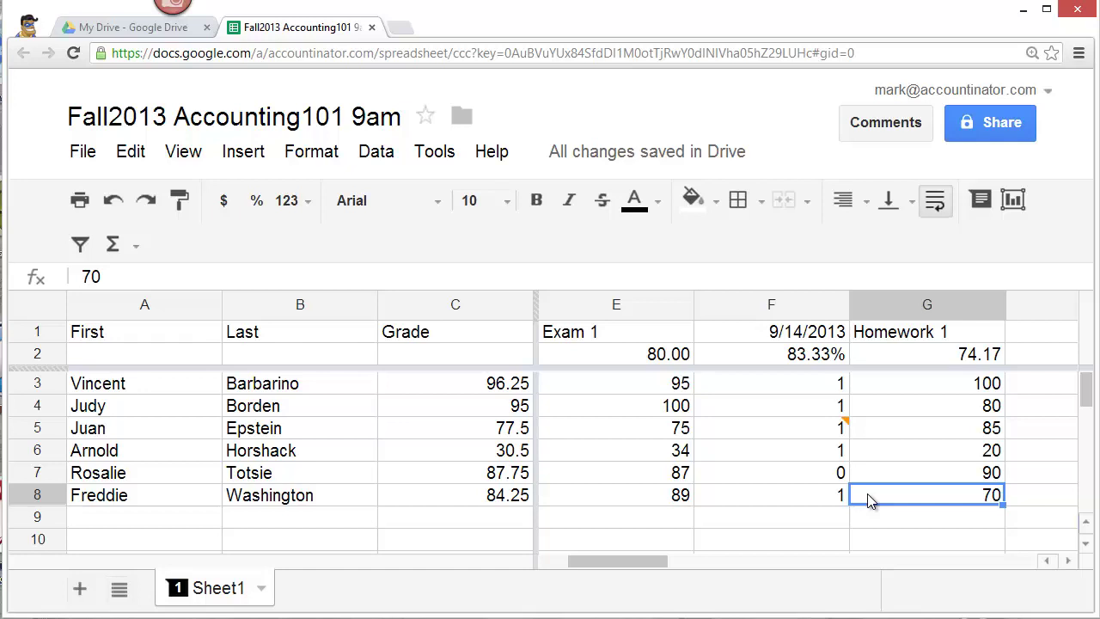
{"action": "key", "text": "Up"}
{"action": "key", "text": "Up"}
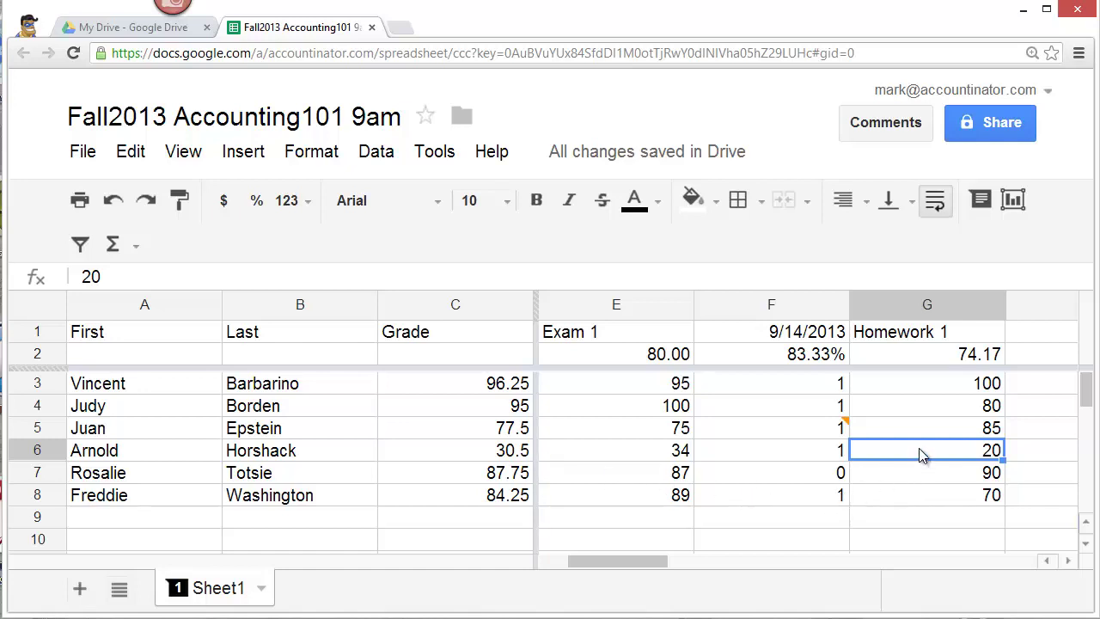
{"action": "type", "text": "40"}
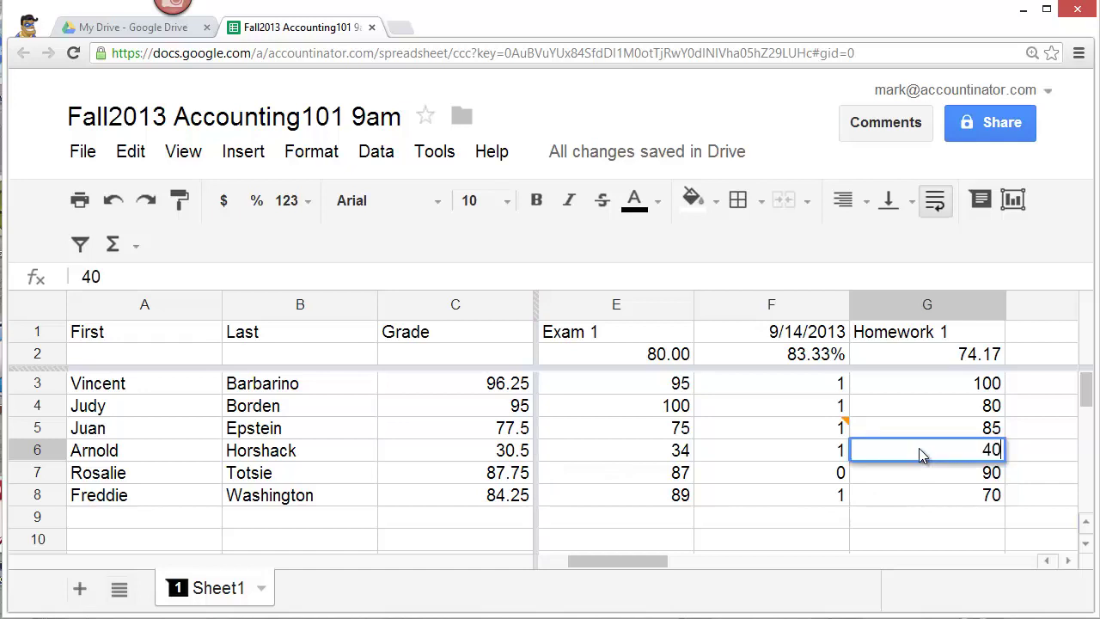
{"action": "key", "text": "Return"}
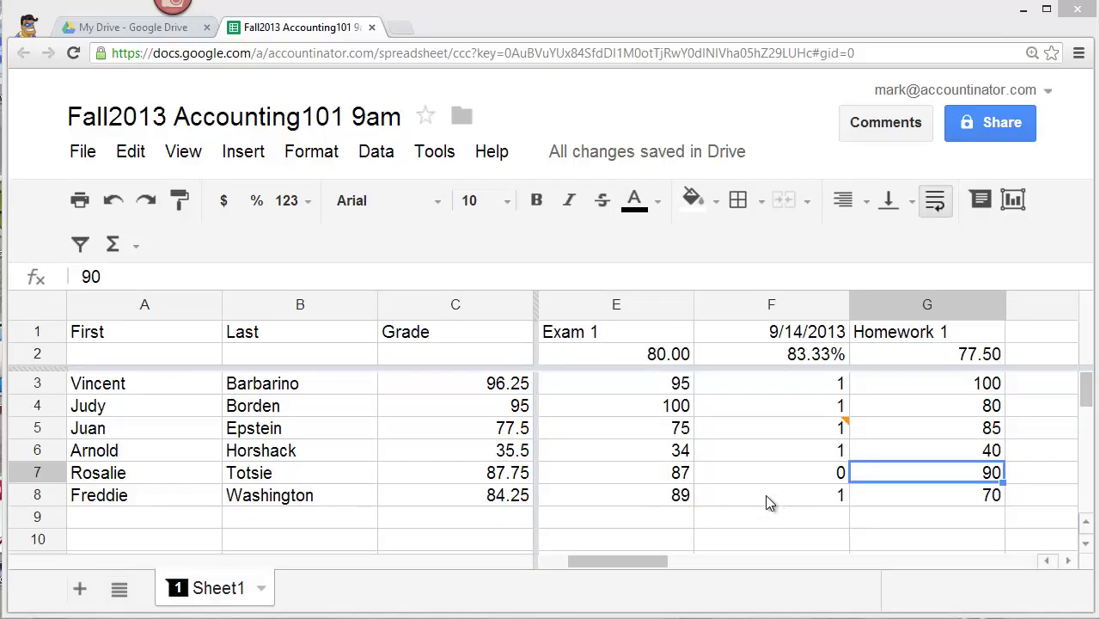
{"action": "left_click", "coordinate": [766, 495]}
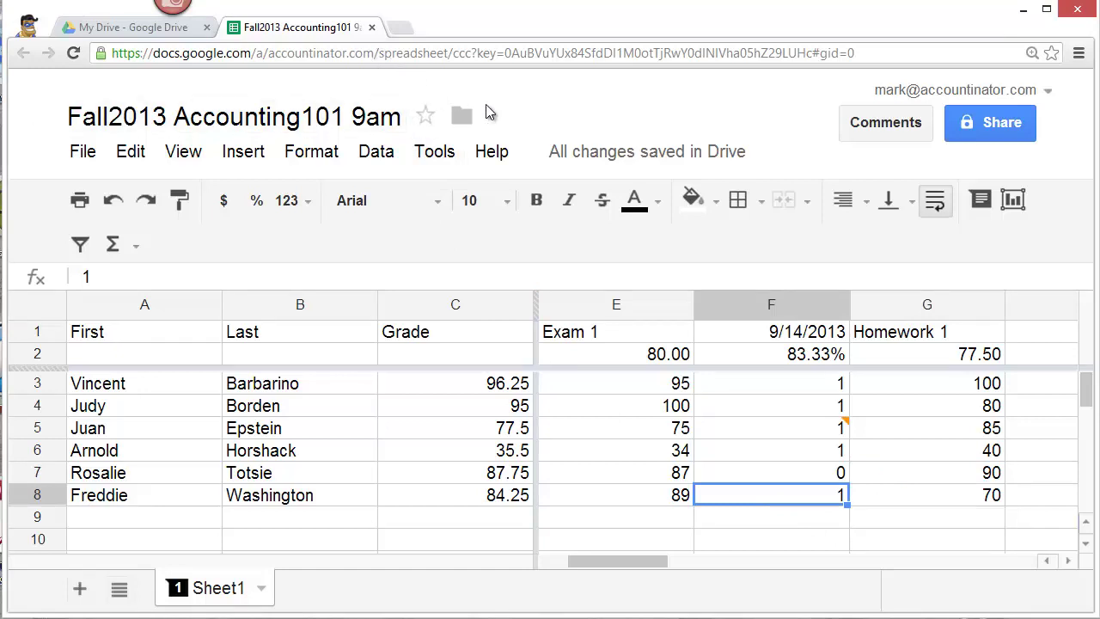
{"action": "mouse_move", "coordinate": [582, 165]}
Step: Close the gradebook spreadsheet tab to return to the My Drive file list
{"action": "left_click", "coordinate": [373, 29]}
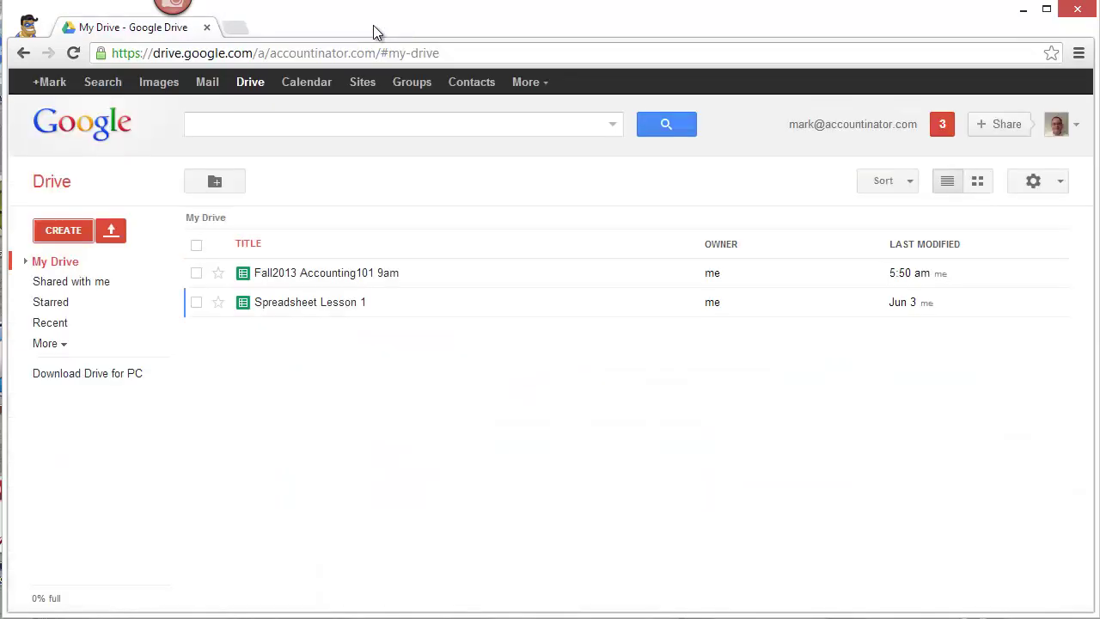